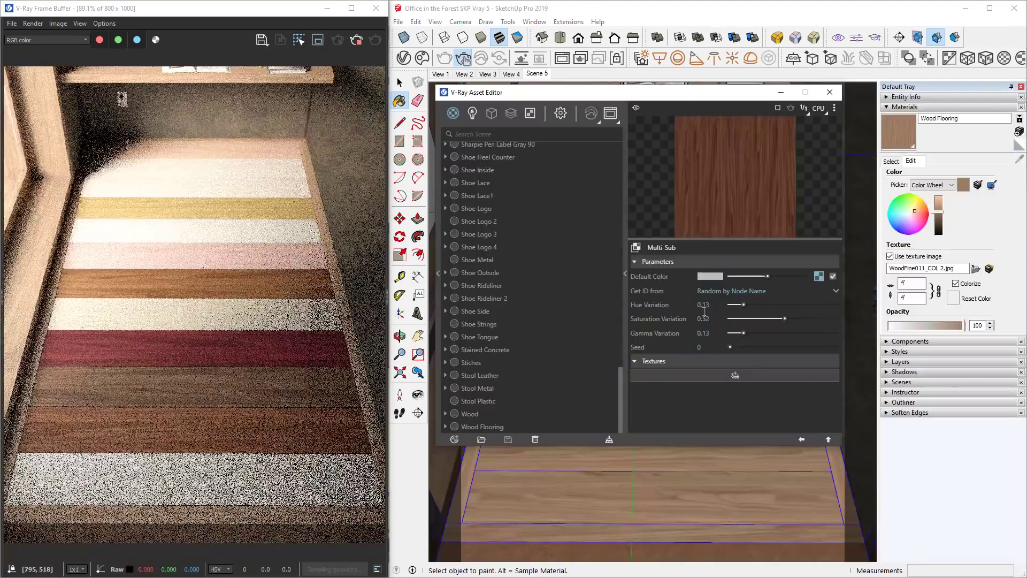
- Reduce the tiled wood's Hue, Saturation and Gamma variation to near zero so planks look uniform
drag(785, 318, 730, 305)
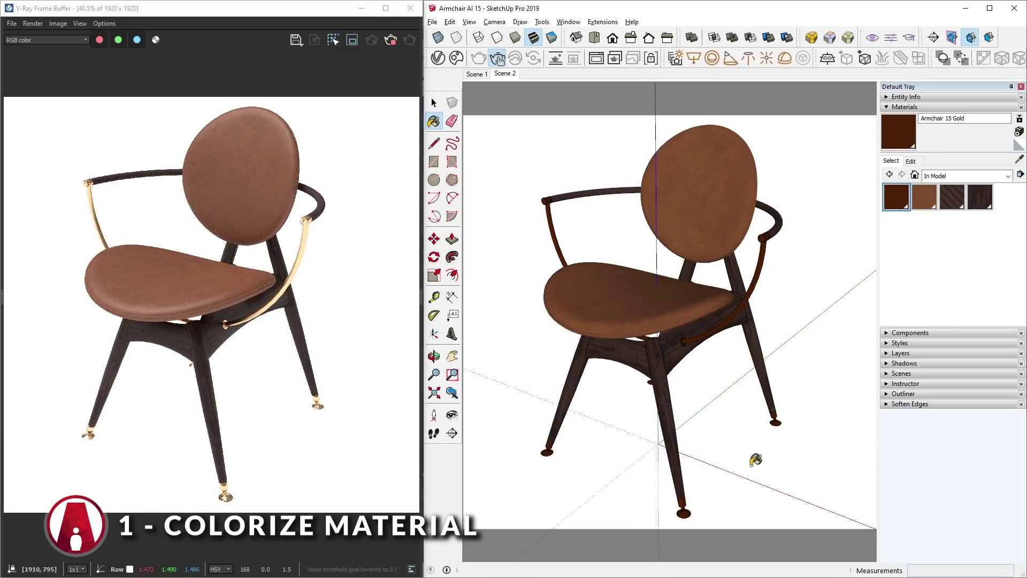
- Sample the armchair's wood, colorize it a lighter greyish brown, and render the chair
key(alt)
alt+click(646, 361)
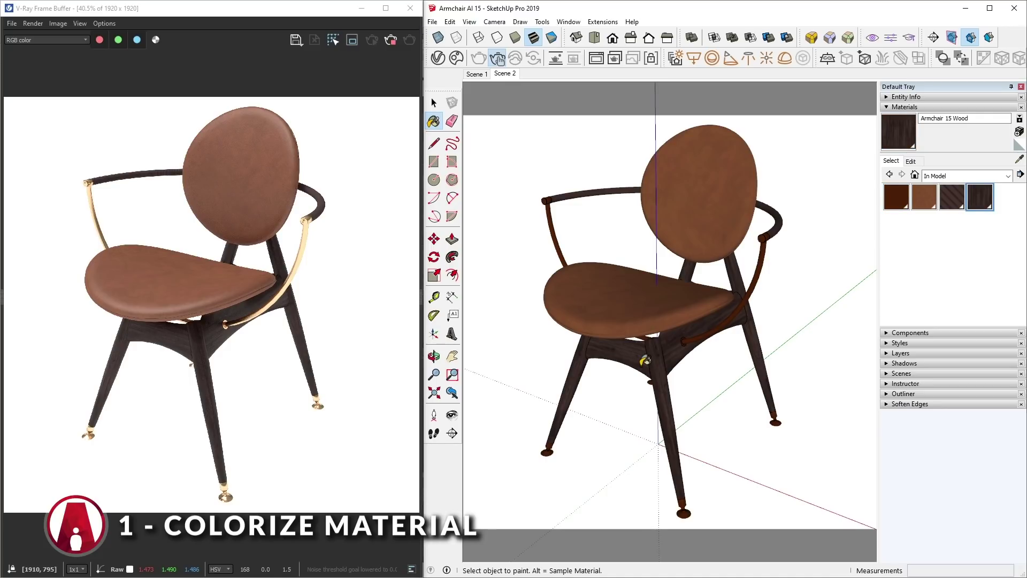
click(911, 161)
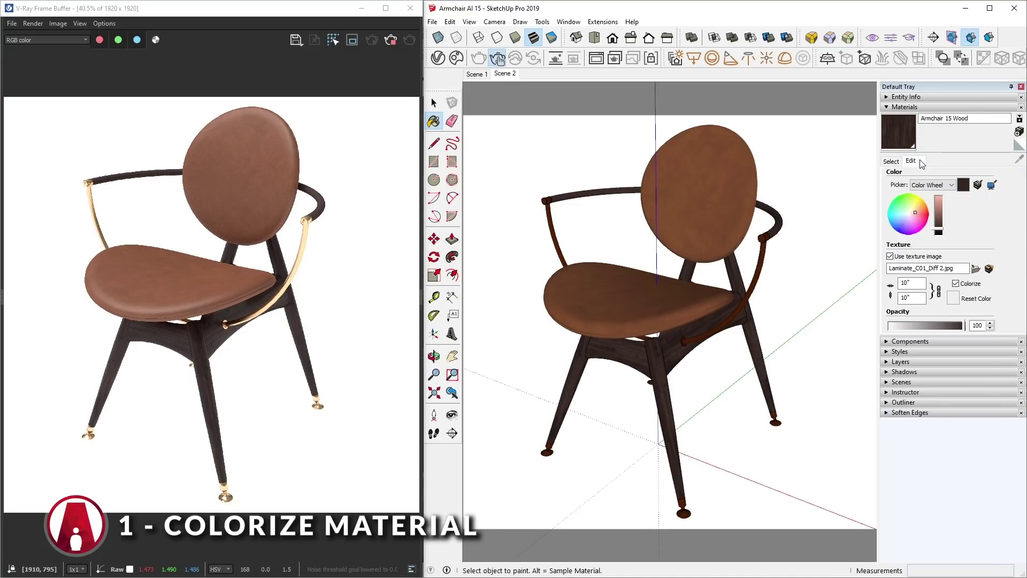
drag(943, 232, 940, 217)
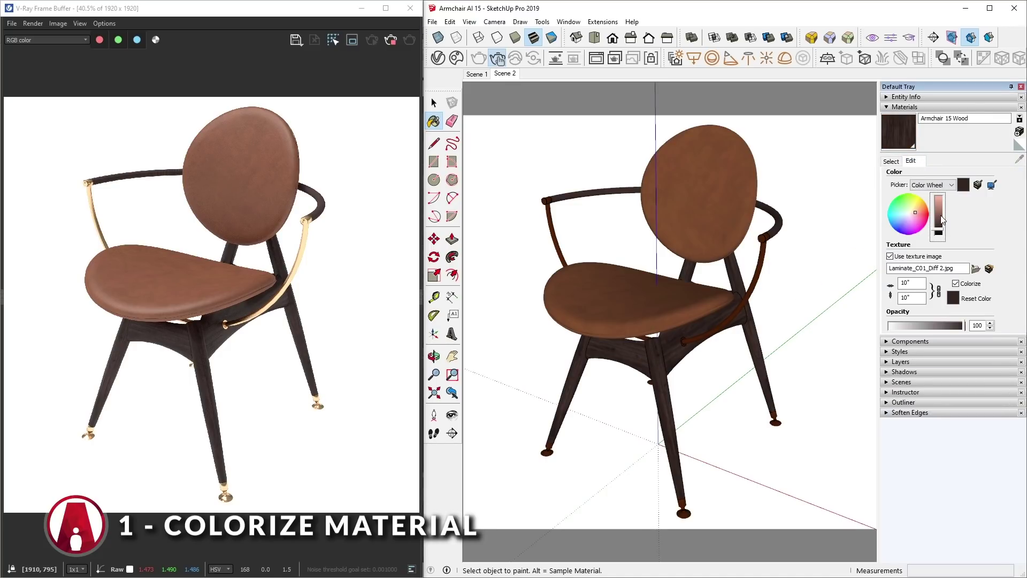
click(914, 212)
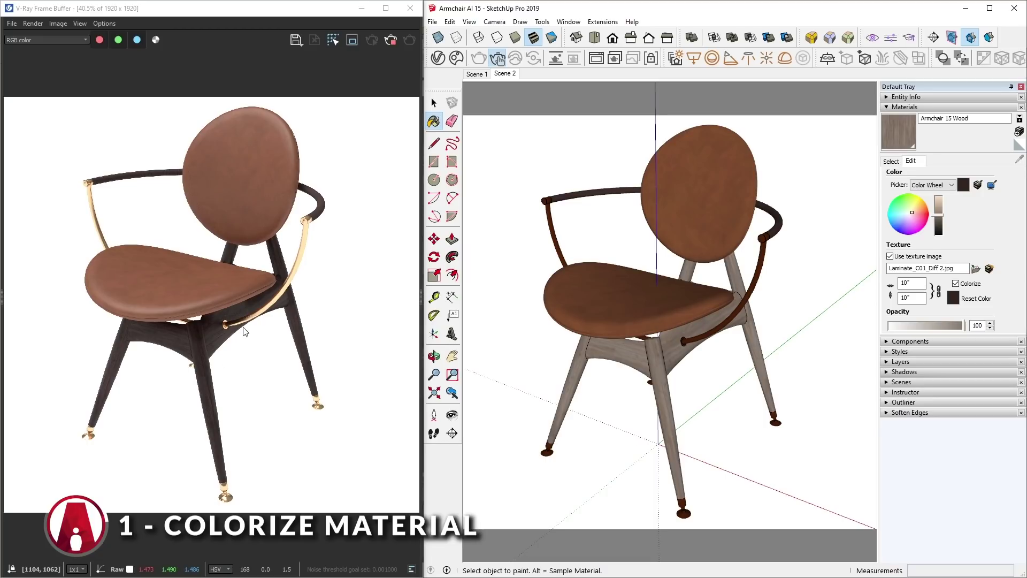
click(388, 41)
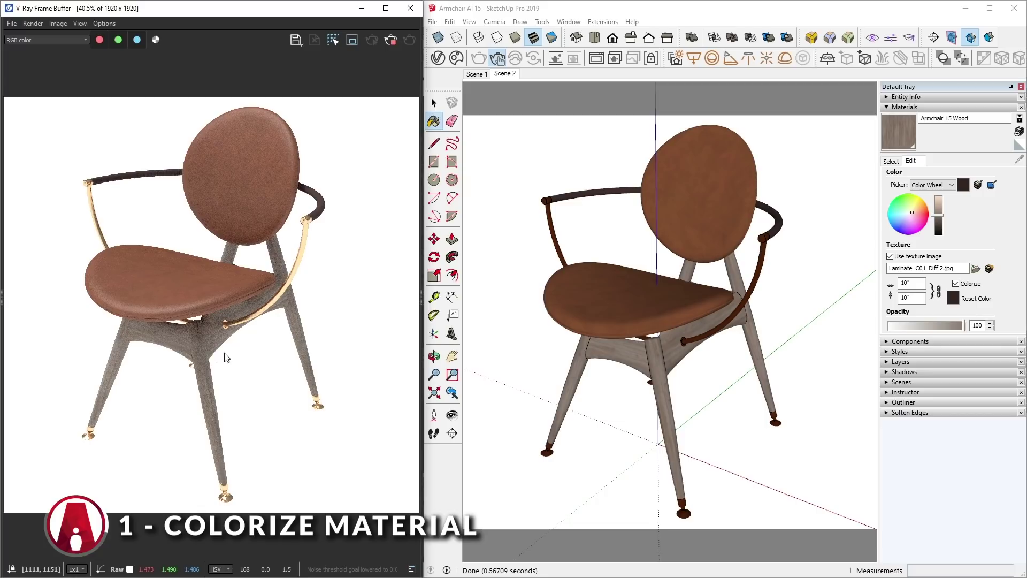
- Undo the wood colour changes and restart the render with the original dark wood
click(912, 281)
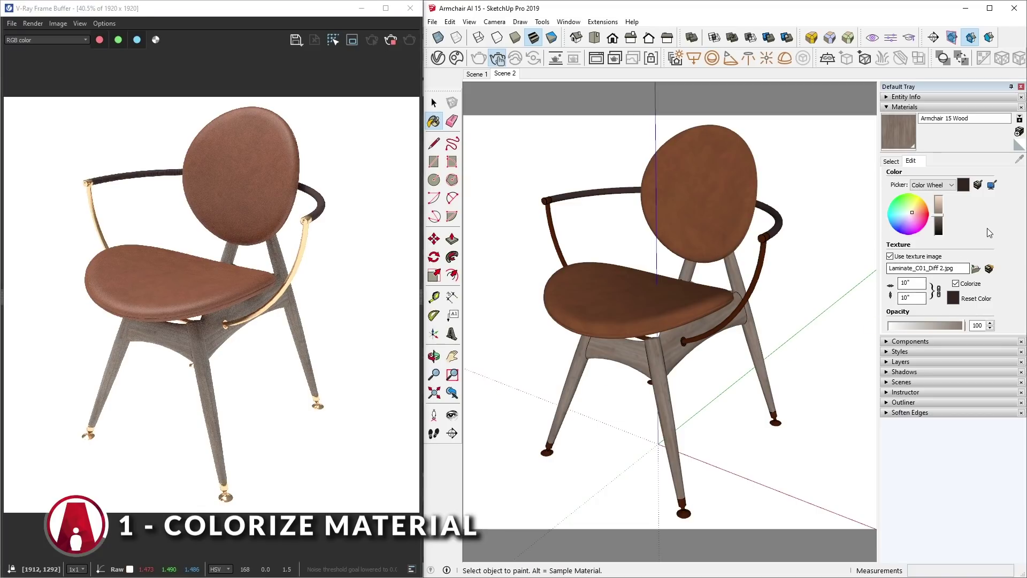
click(964, 185)
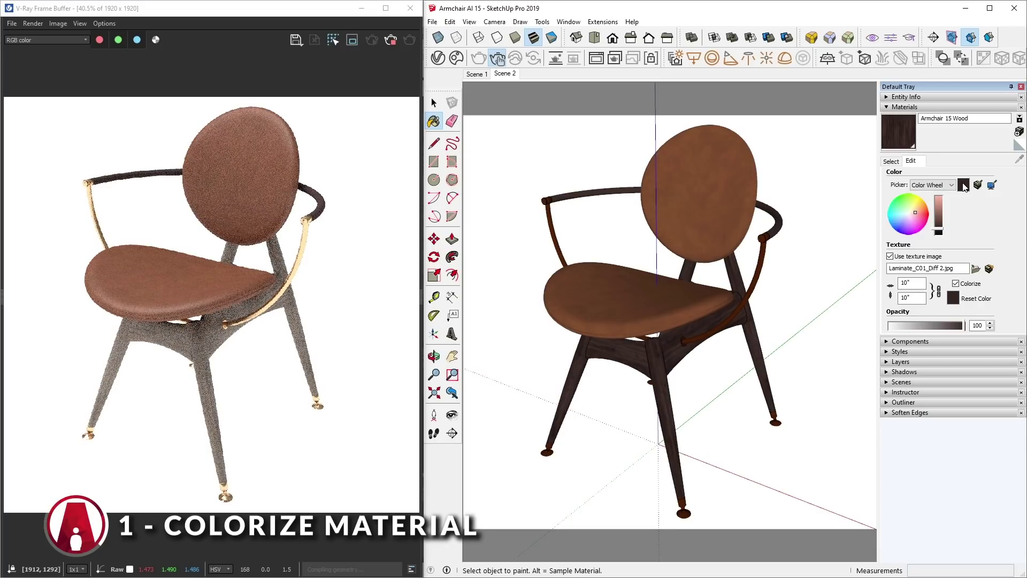
click(392, 40)
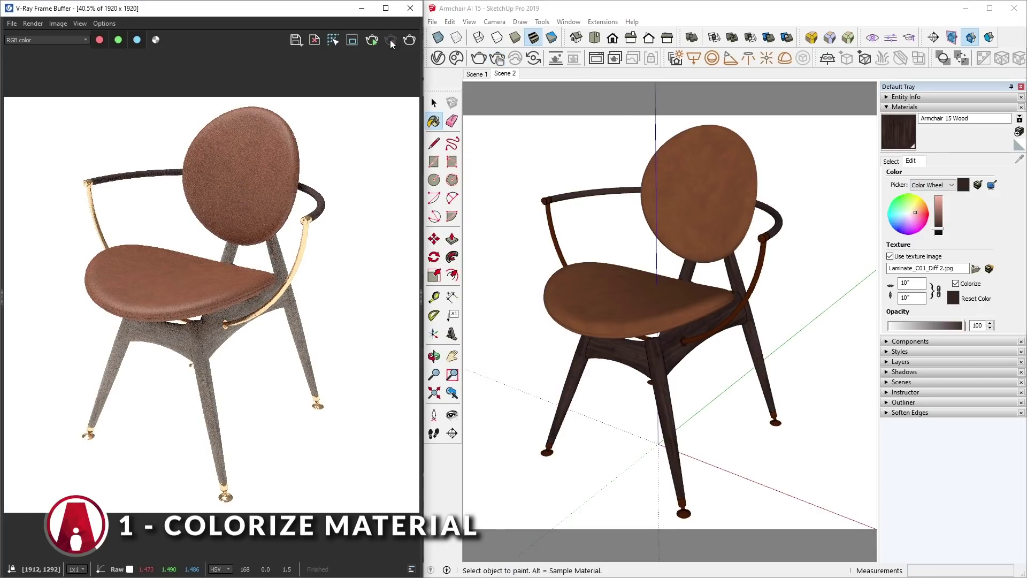
click(376, 37)
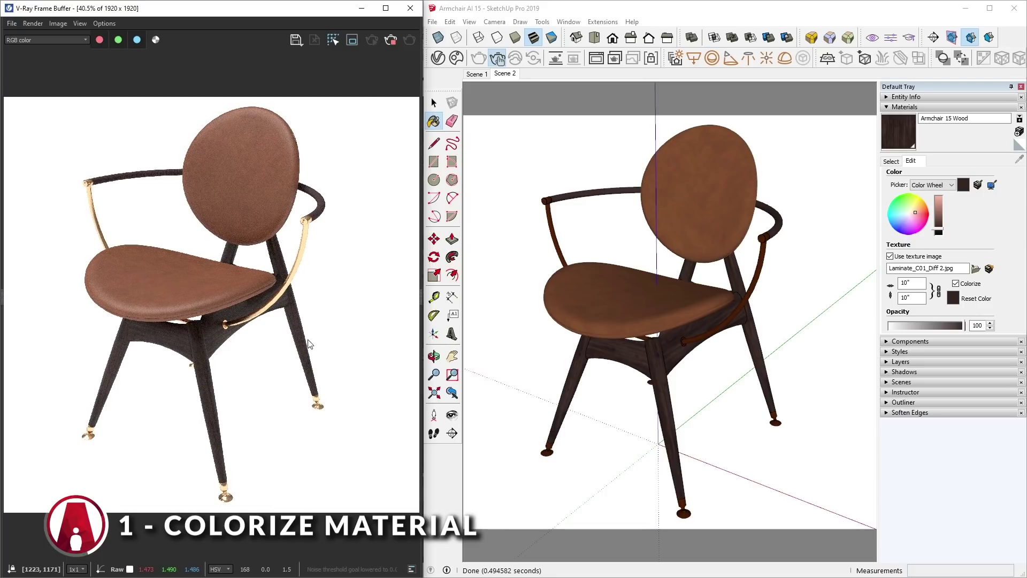
- Wrap the Armchair 15 Wood diffuse texture in a Color Correction in the V-Ray Asset Editor
click(438, 58)
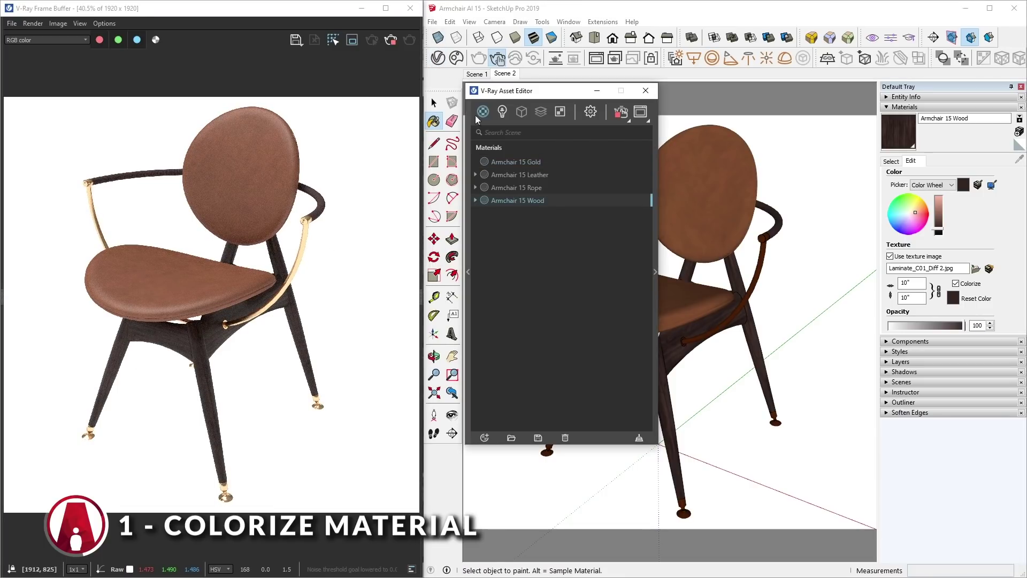
click(656, 238)
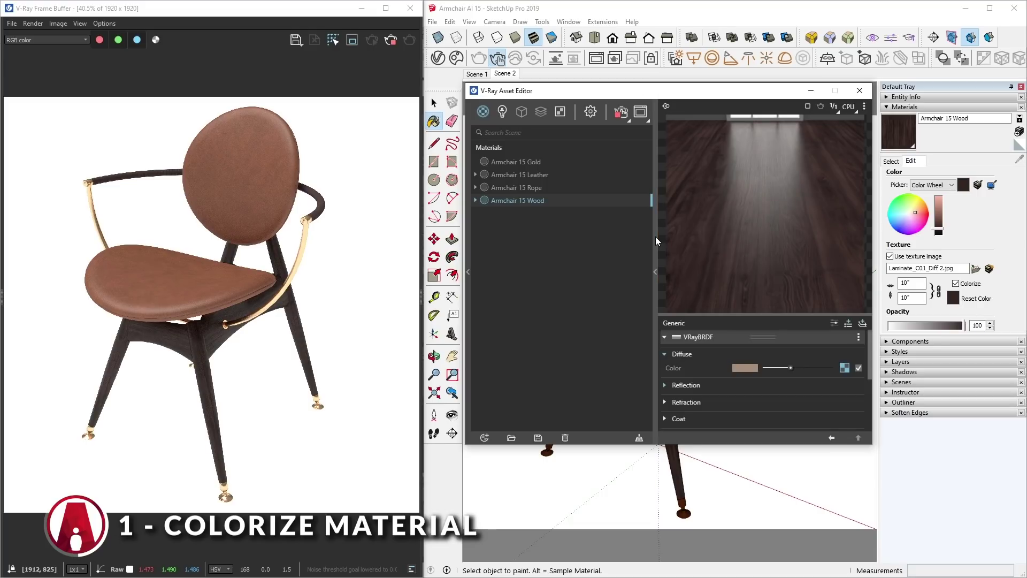
right_click(845, 369)
mouse_move(827, 346)
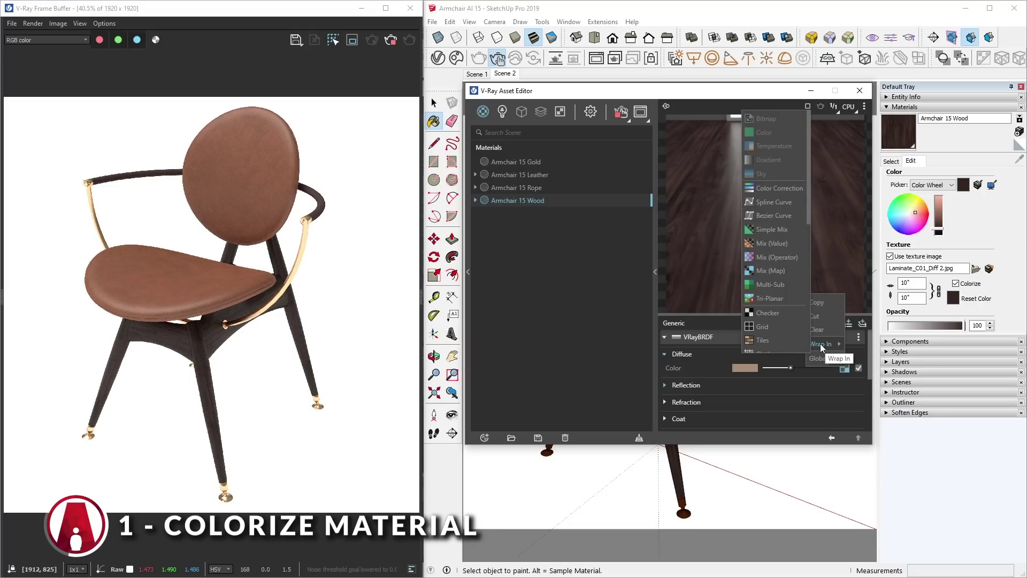
click(763, 189)
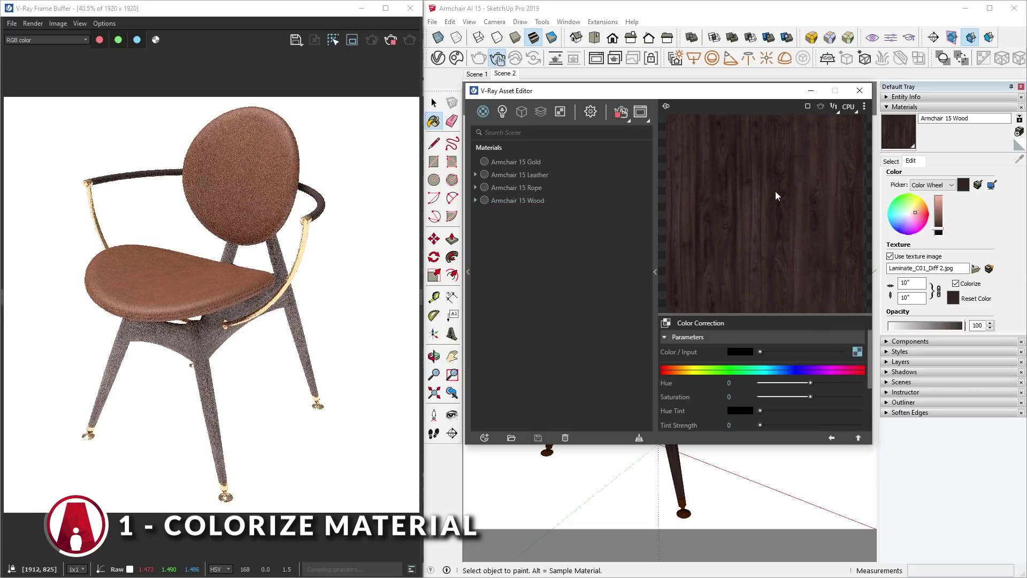
- Set the wood colour correction to hue 10 and saturation 0.72 for warmer brown legs
mouse_move(811, 383)
mouse_down()
mouse_move(797, 382)
mouse_move(815, 383)
mouse_up()
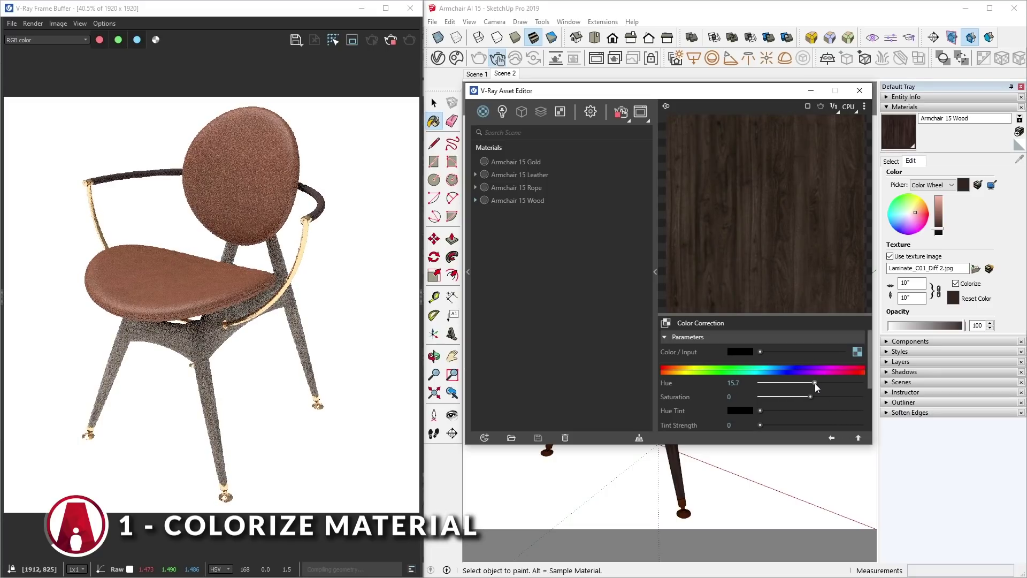
mouse_move(741, 93)
mouse_down()
mouse_move(580, 89)
mouse_move(486, 46)
mouse_move(507, 44)
mouse_up()
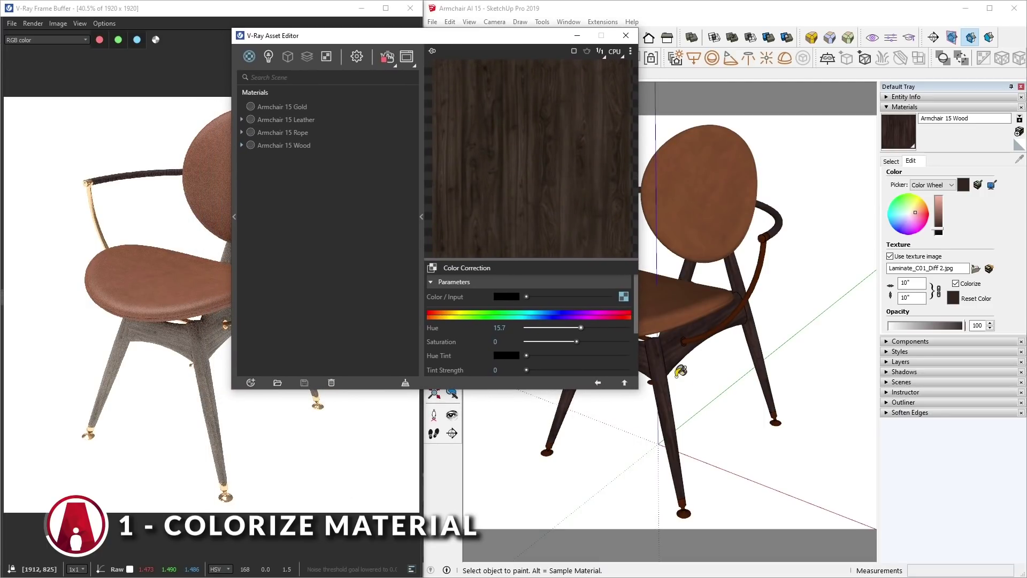
drag(587, 331, 596, 329)
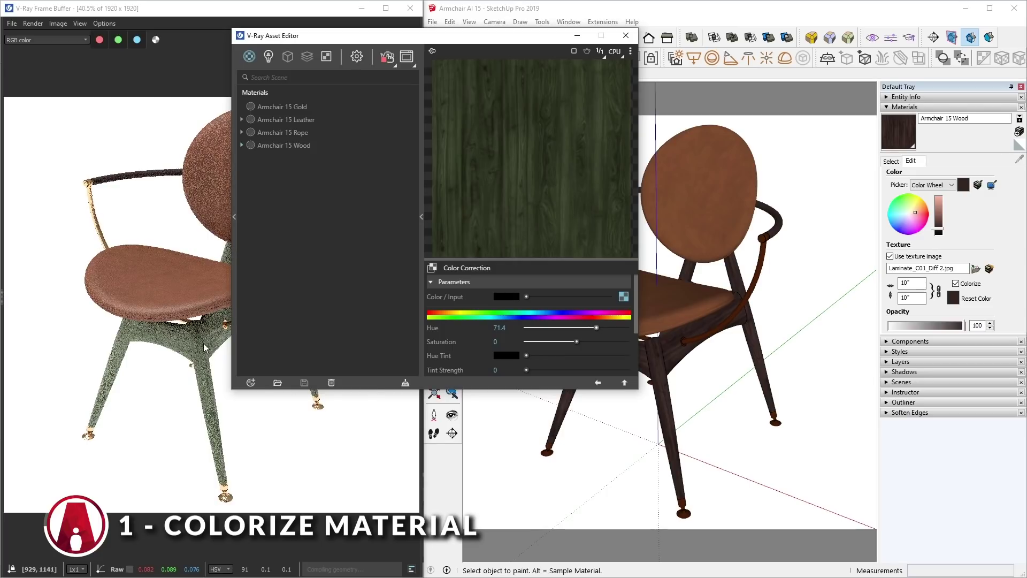
drag(577, 341, 613, 342)
drag(596, 327, 580, 328)
drag(484, 50, 714, 101)
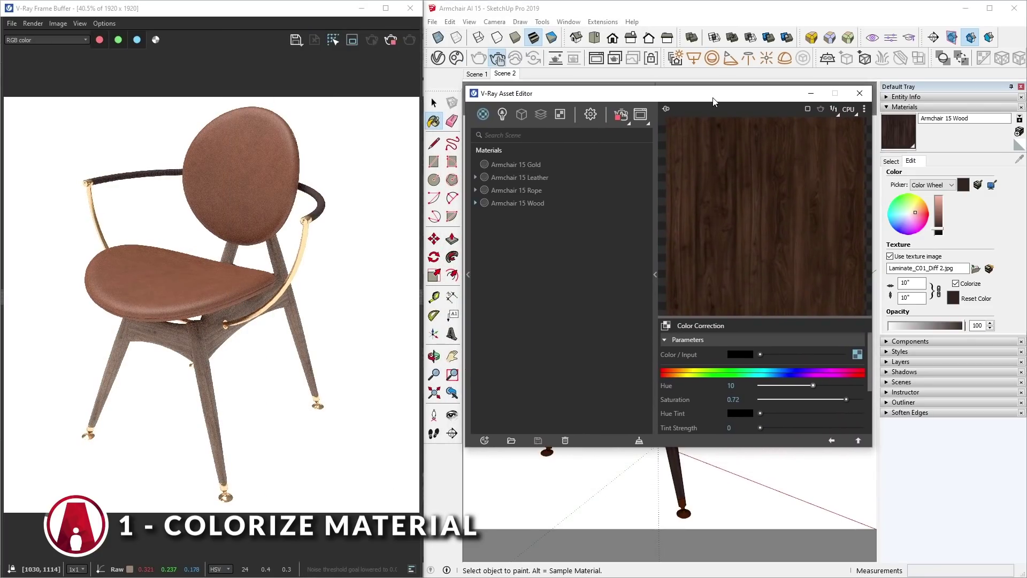
- Wrap the Armchair 15 Leather diffuse in Color Correction with saturation -1 for dark grey
click(516, 177)
click(846, 369)
click(770, 203)
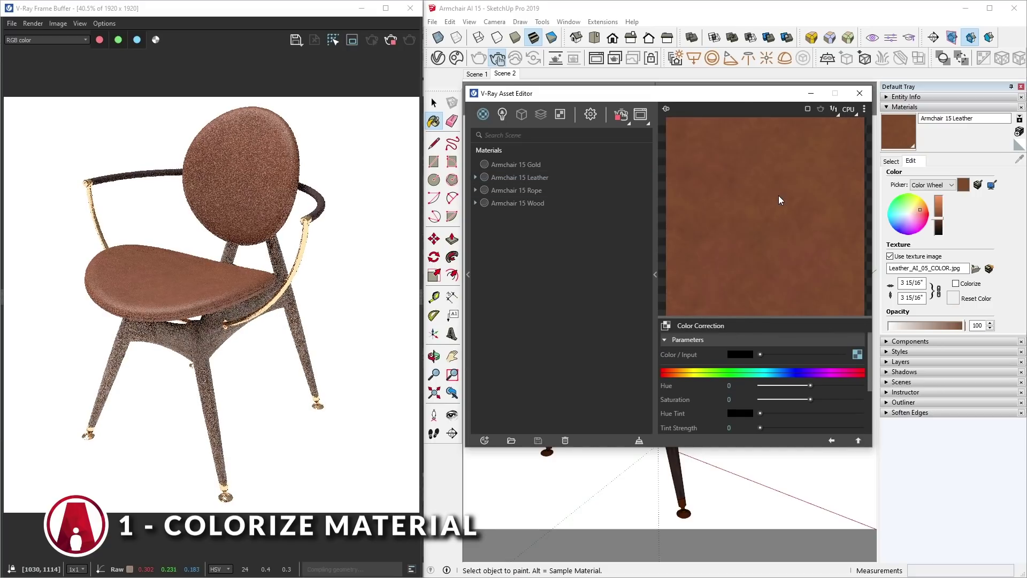
drag(781, 448, 781, 530)
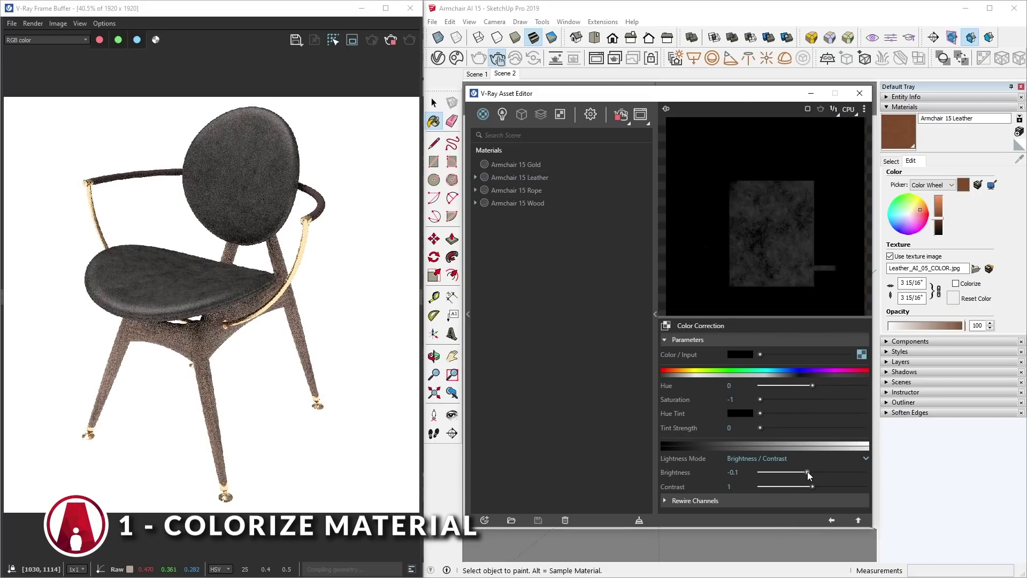
click(831, 520)
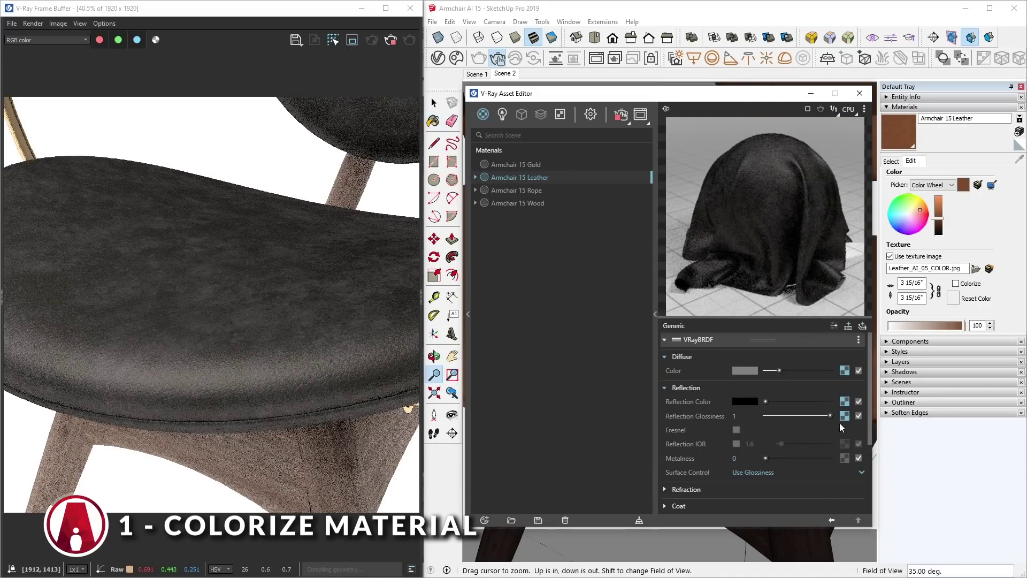
- Wrap the leather's reflection glossiness in Color Correction and set brightness to 0.278
click(845, 416)
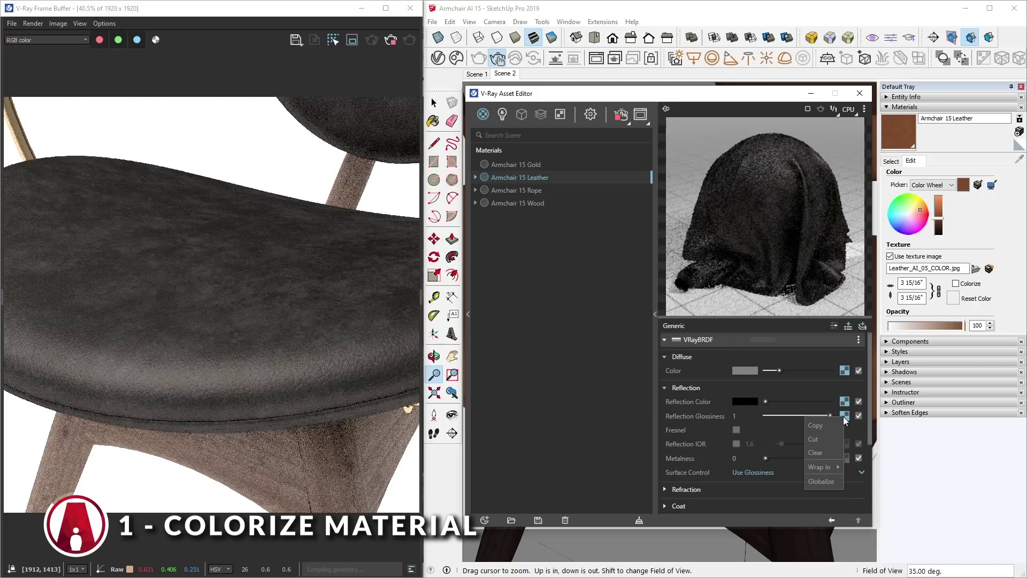
mouse_move(841, 468)
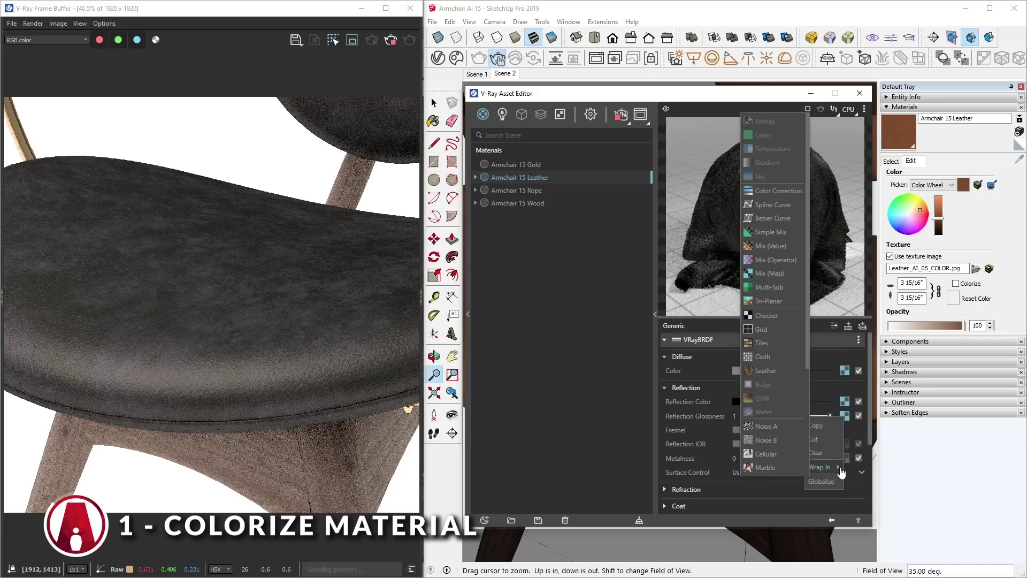
click(768, 194)
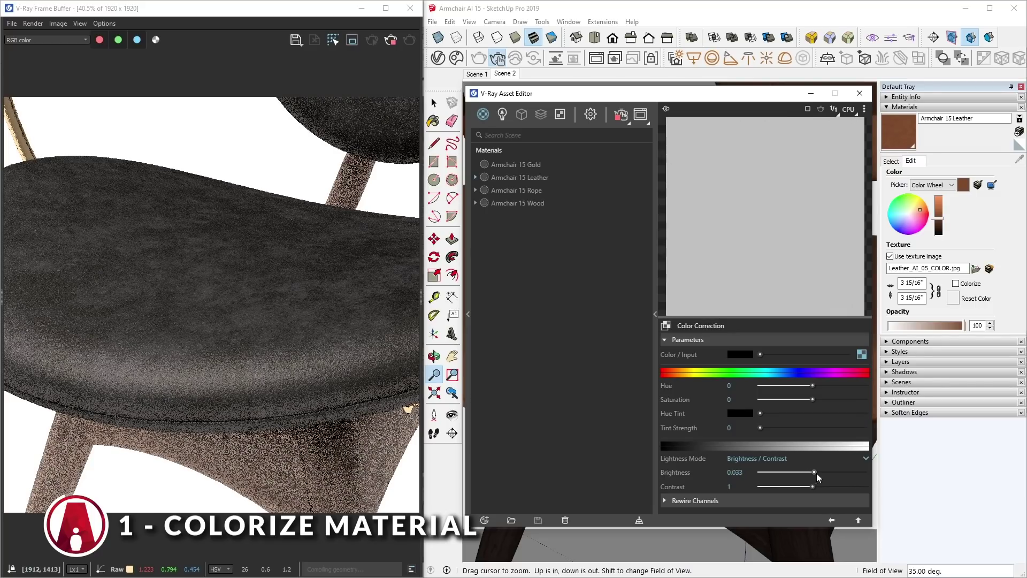
drag(812, 475, 828, 474)
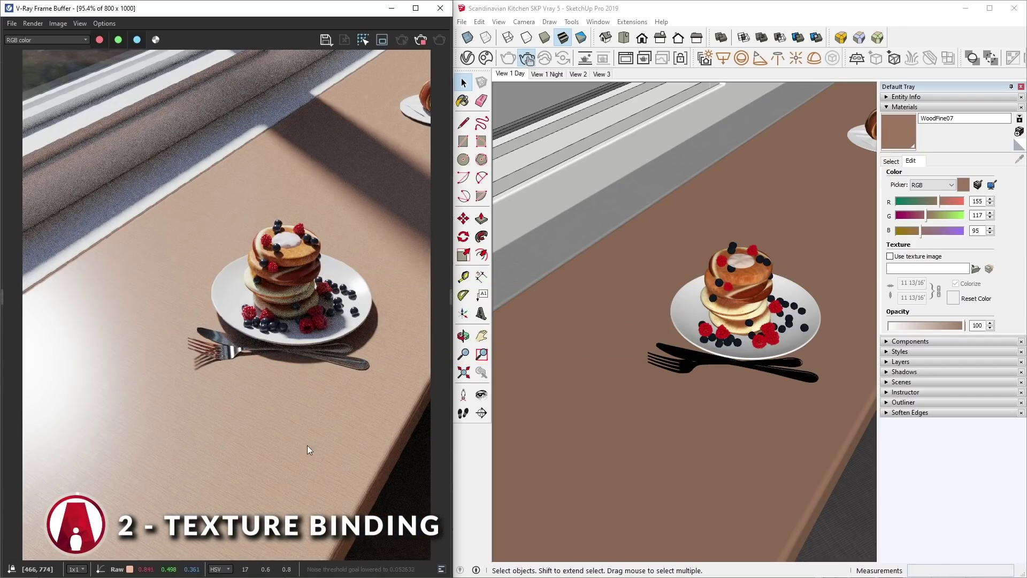
- Zoom in and out on the Frame Buffer render of the pancake plate on the counter
scroll(278, 372, up, 2)
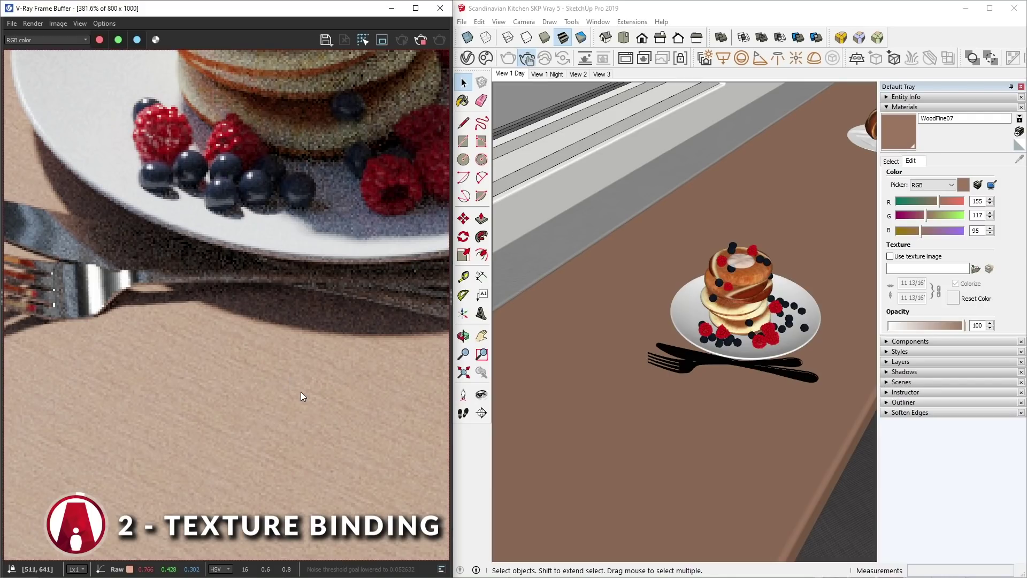
scroll(301, 396, down, 2)
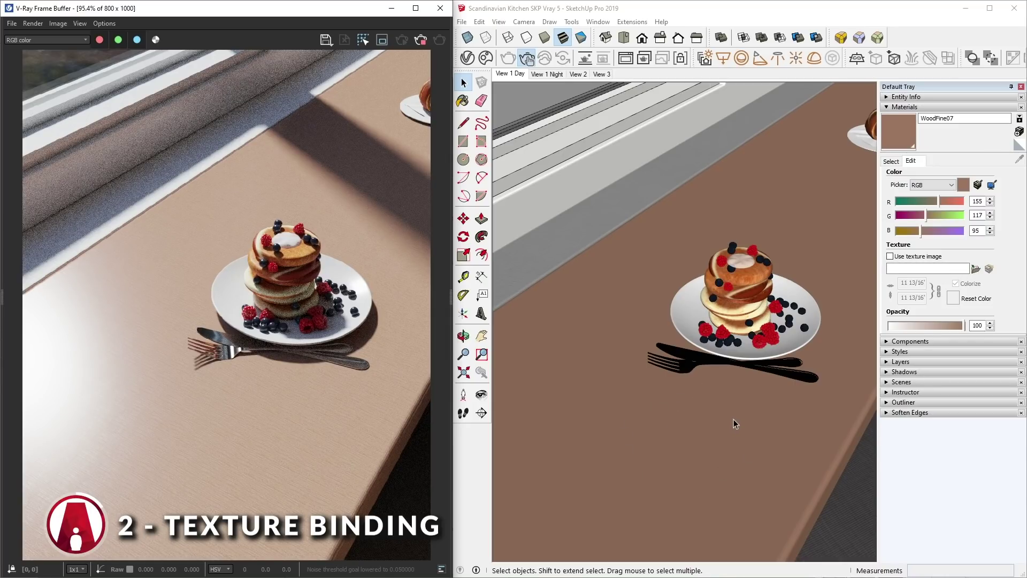
- Expand WoodFine07's Binding settings and set Texture Mode to Texture Helper
click(468, 57)
scroll(722, 336, down, 2)
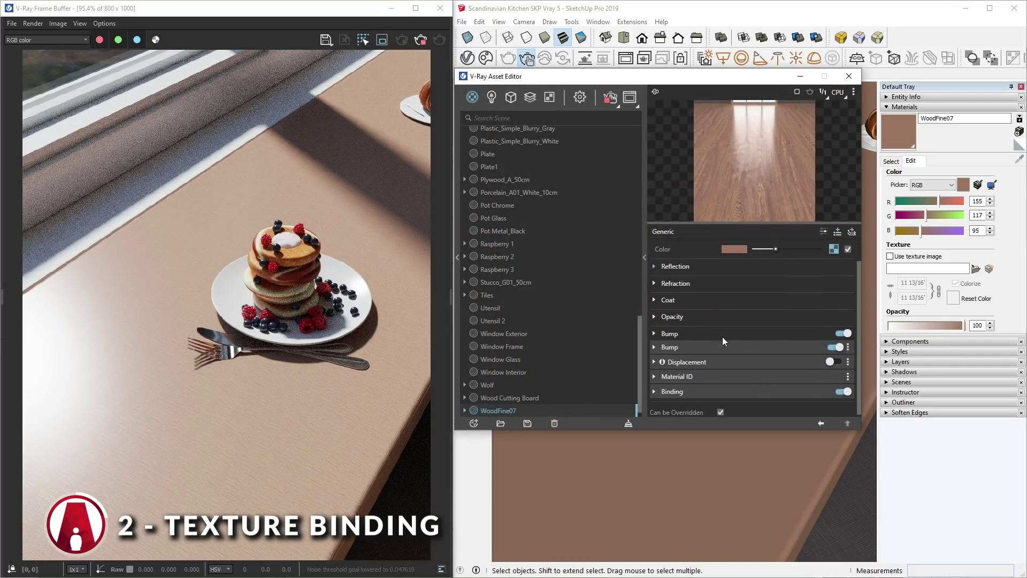
click(672, 389)
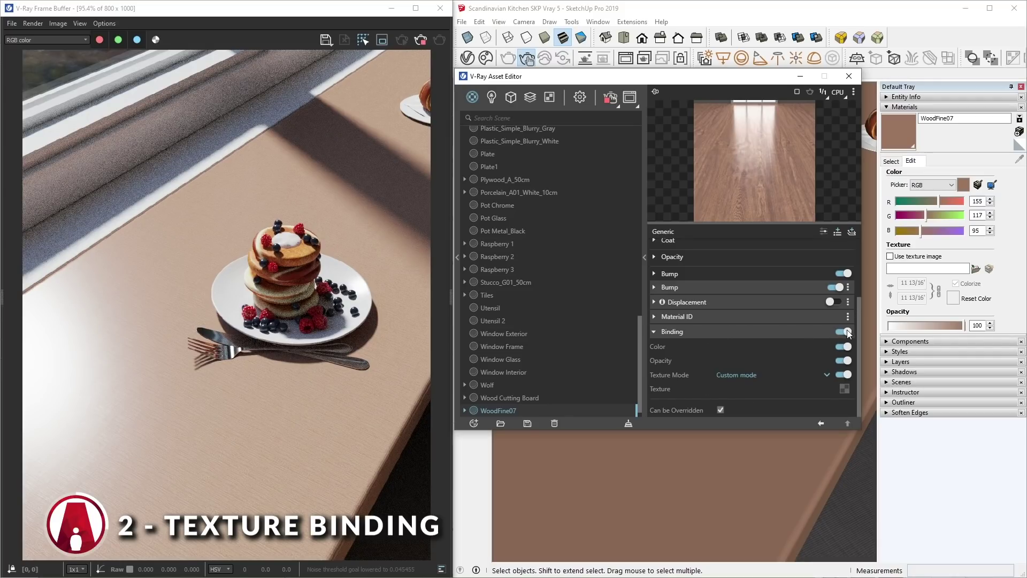
click(794, 374)
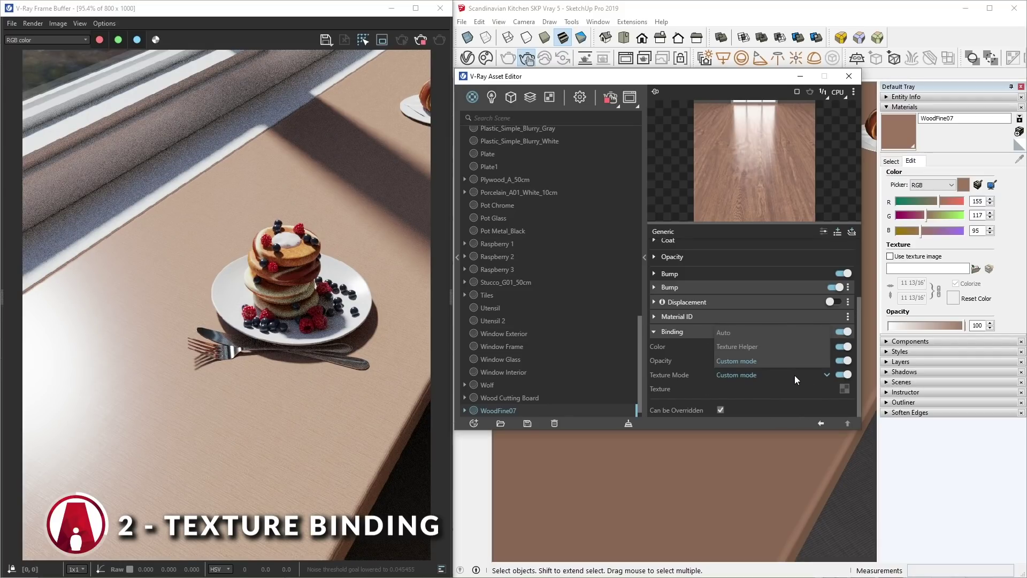
click(764, 351)
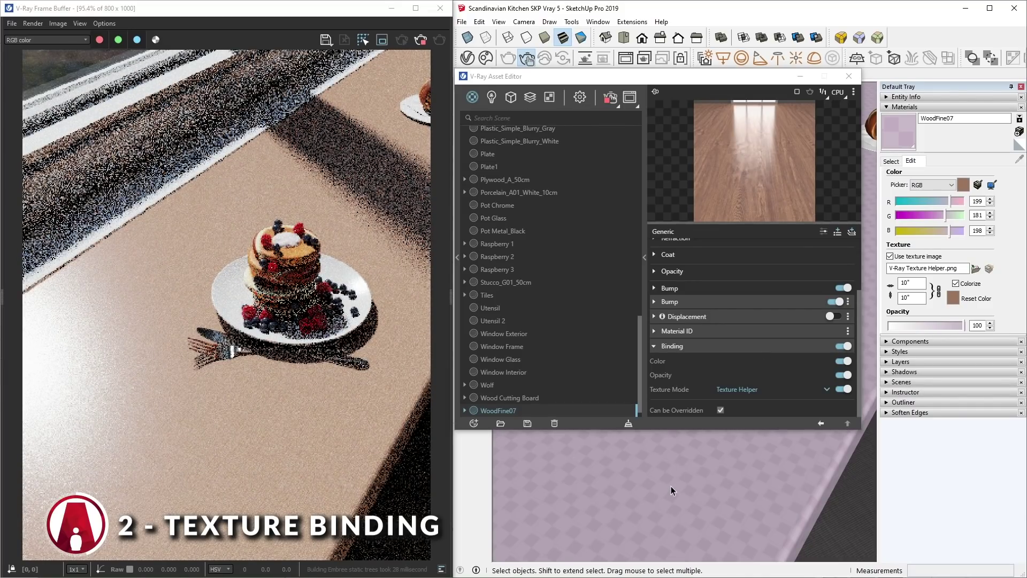
- Change WoodFine07's texture binding mode to Auto
click(770, 390)
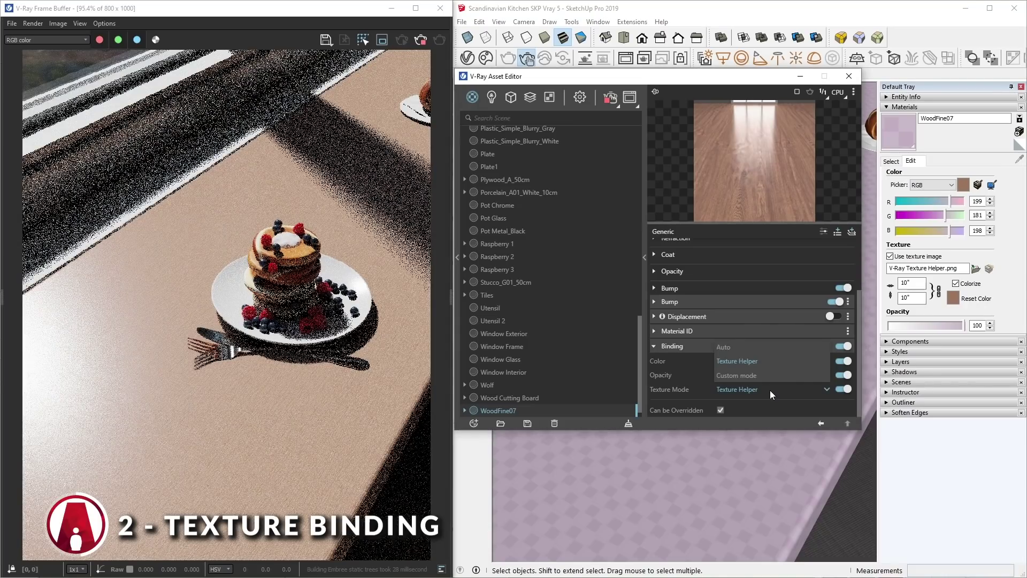
click(781, 351)
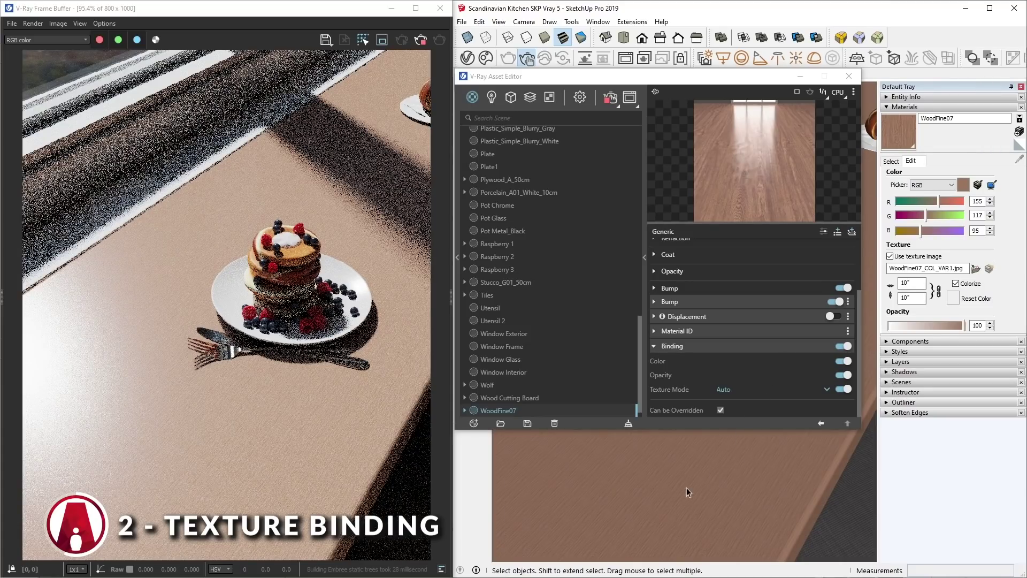
click(776, 388)
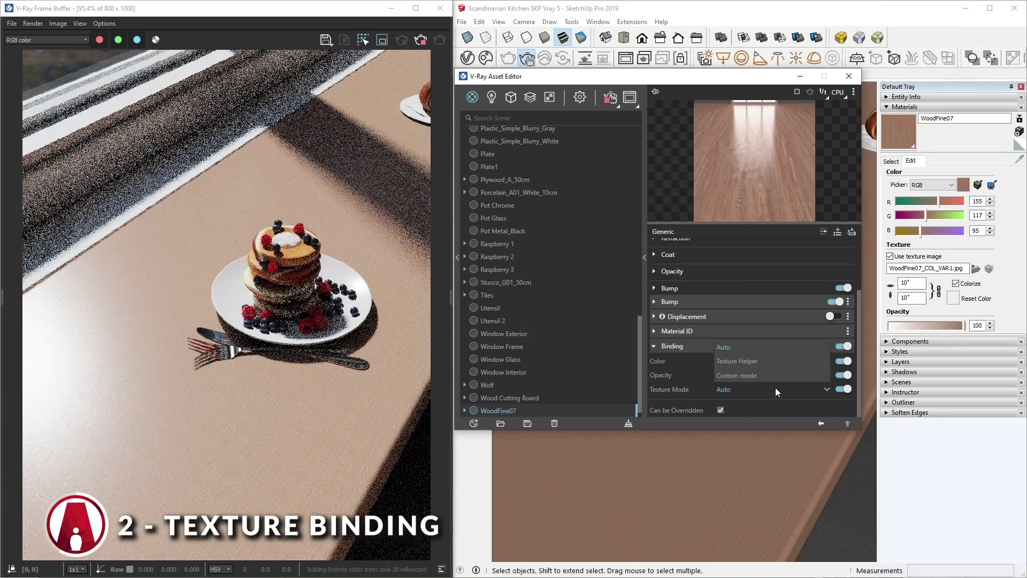
- Set WoodFine07's binding to Custom mode with texture width 30, then minimize the Asset Editor
click(749, 380)
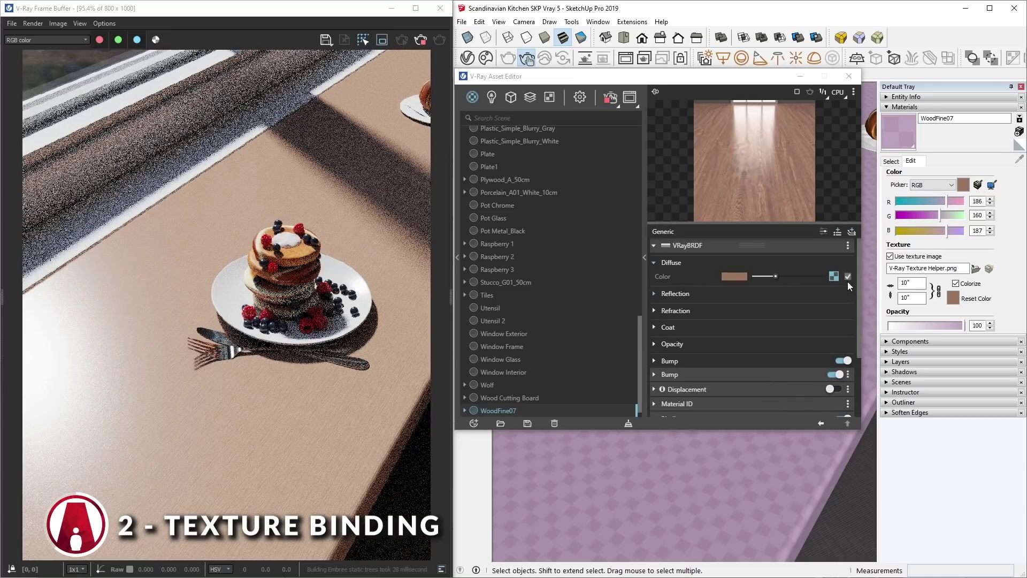
scroll(814, 288, down, 3)
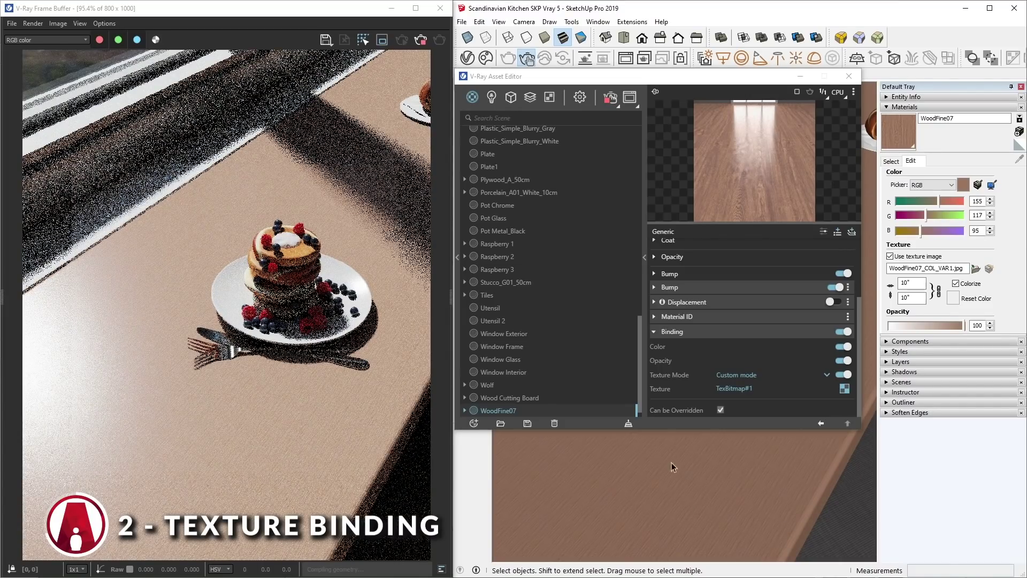
double_click(912, 282)
text(30)
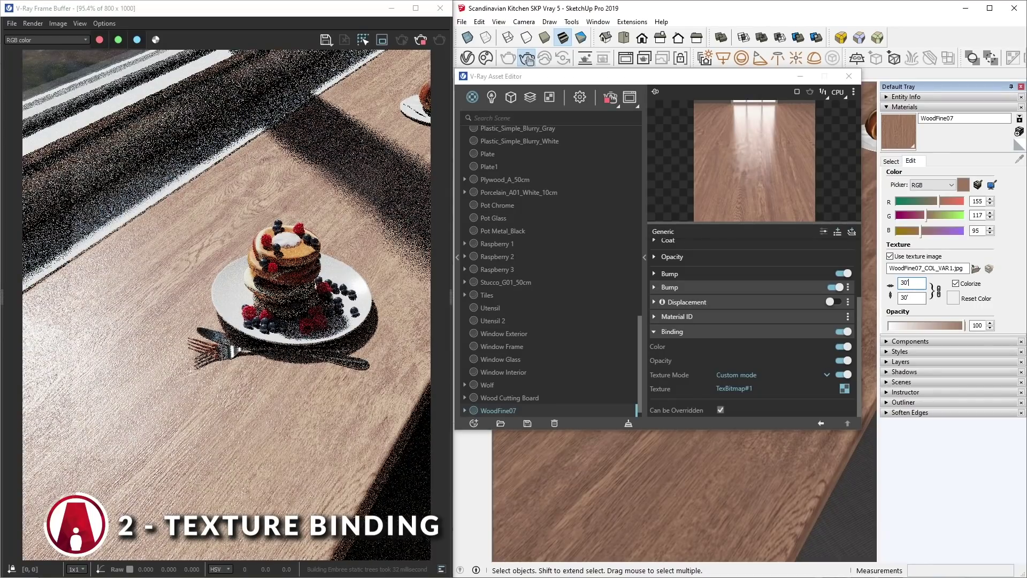
click(801, 78)
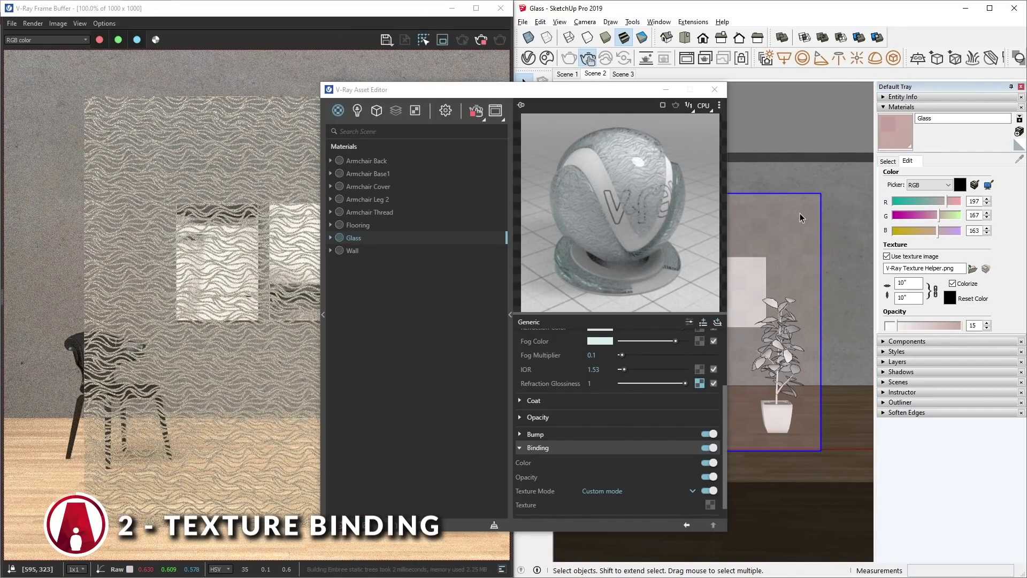
- Copy the Glass refraction glossiness texture and paste it as an instance into the Binding Texture slot
right_click(701, 384)
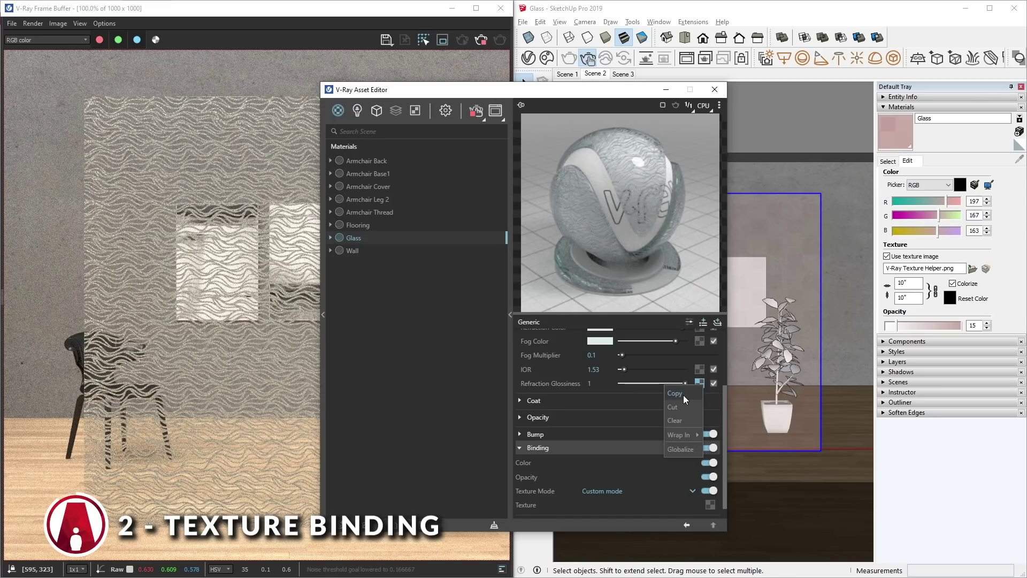
click(687, 395)
right_click(710, 505)
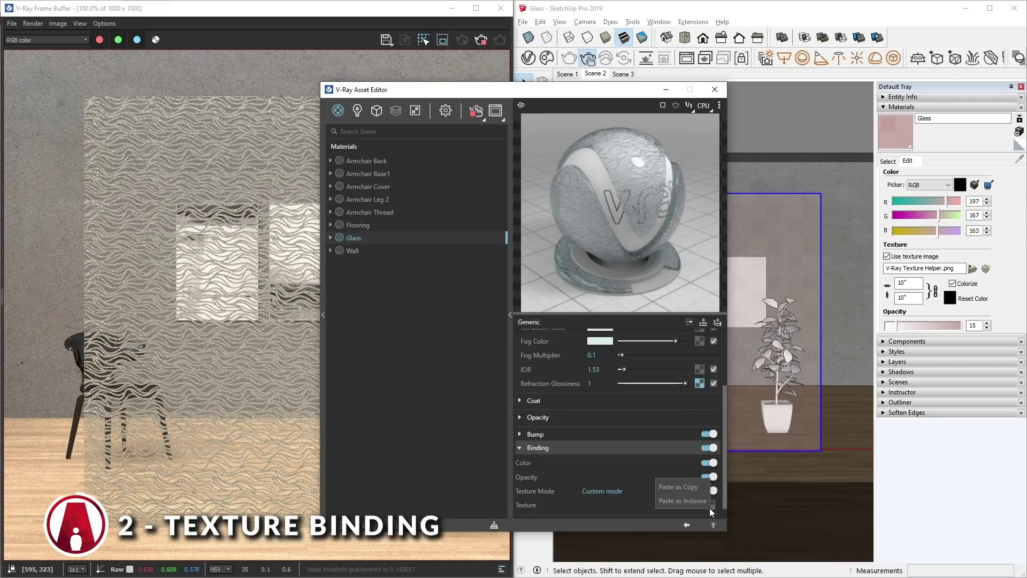
click(696, 500)
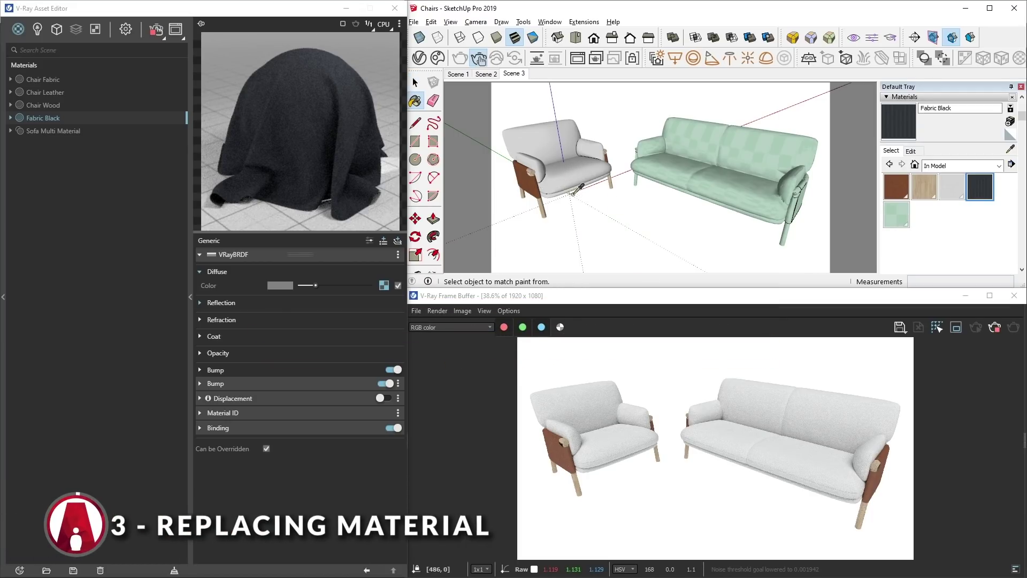
- Sample the armchair's material and mark Fabric Black as the replacement material
click(584, 190)
key(space)
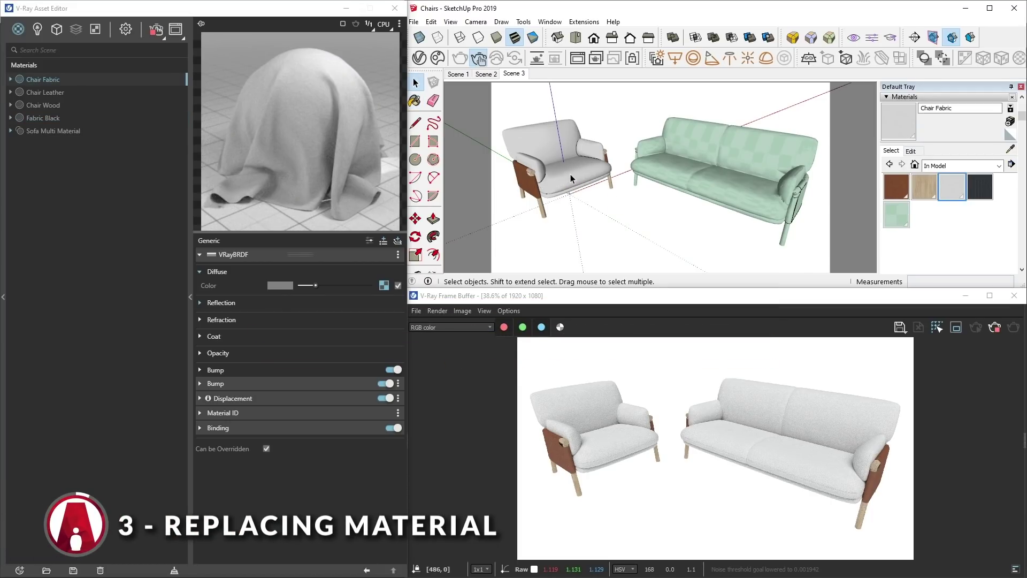
click(57, 130)
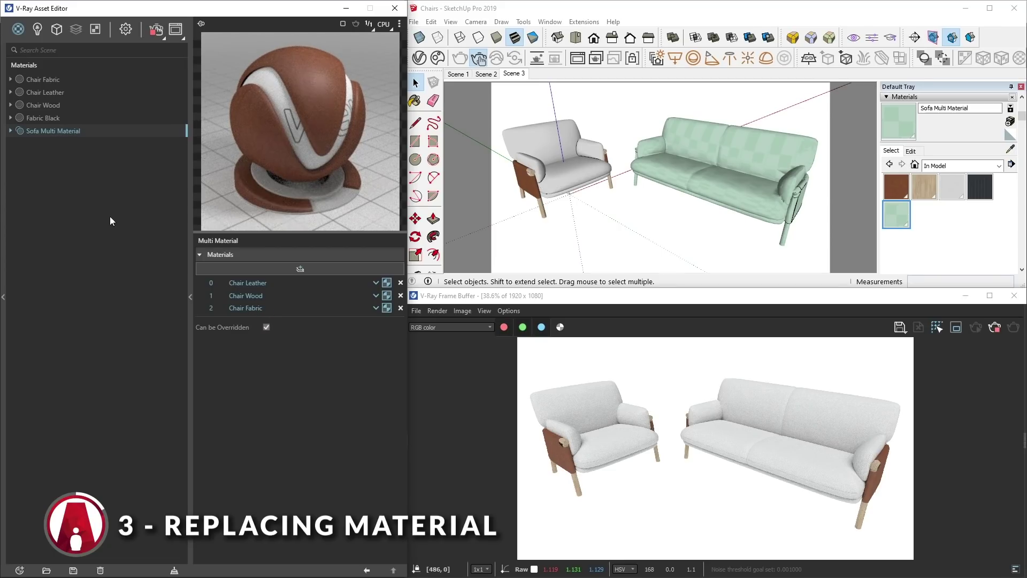
click(59, 118)
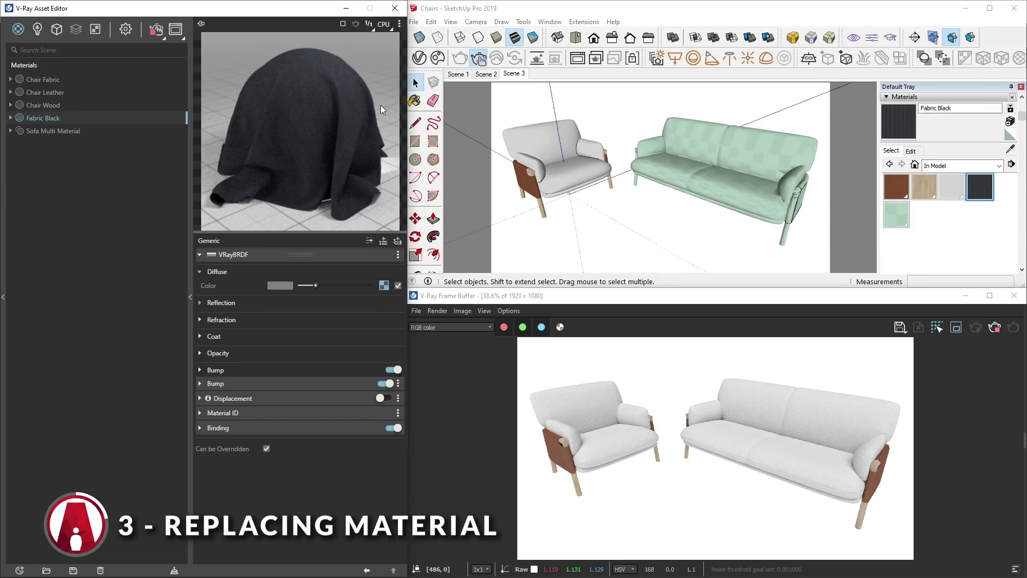
right_click(51, 117)
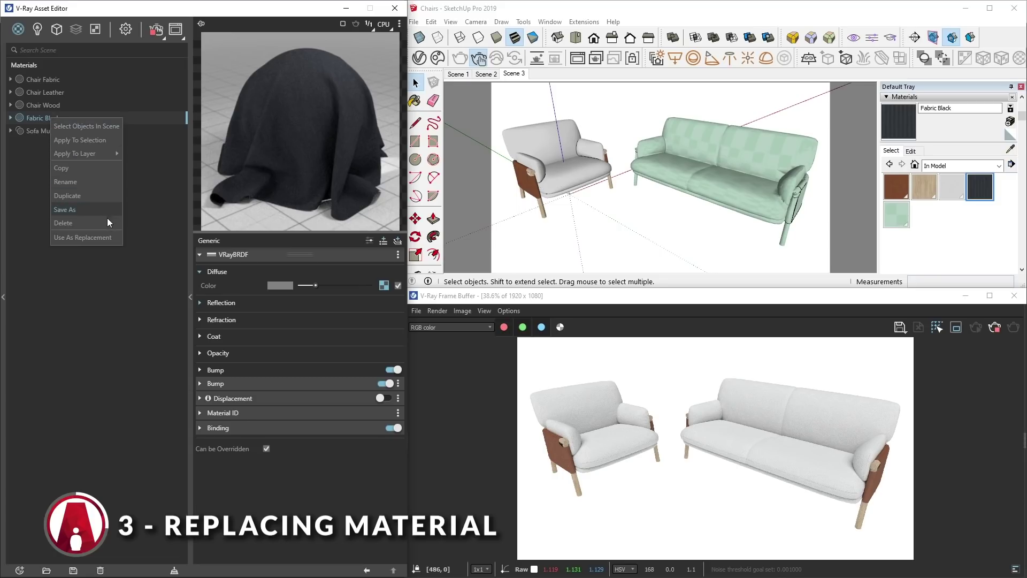
click(94, 237)
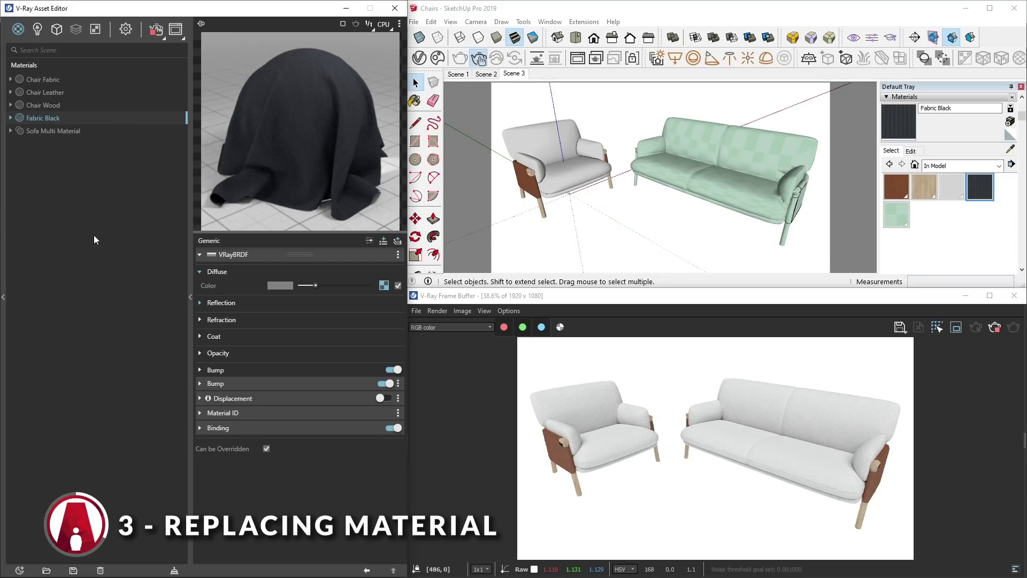
- Replace Chair Fabric in the scene with Fabric Black, then check the Sofa Multi Material
click(72, 76)
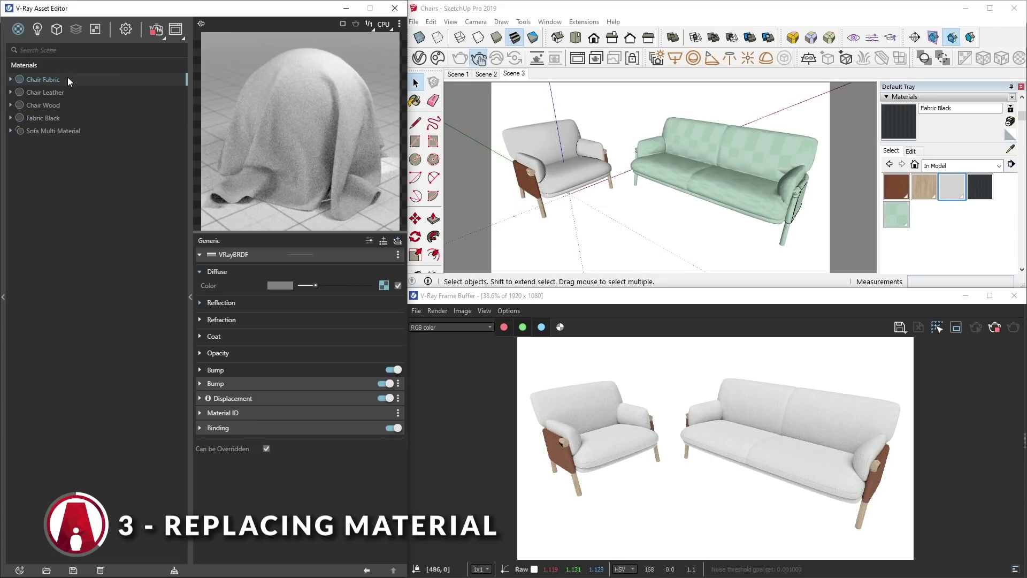
right_click(68, 77)
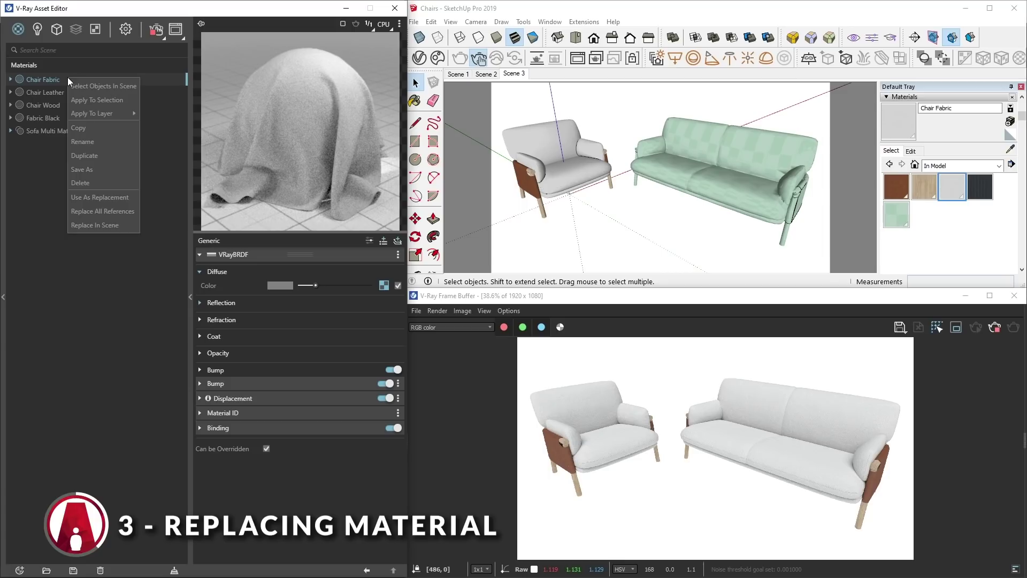
click(113, 226)
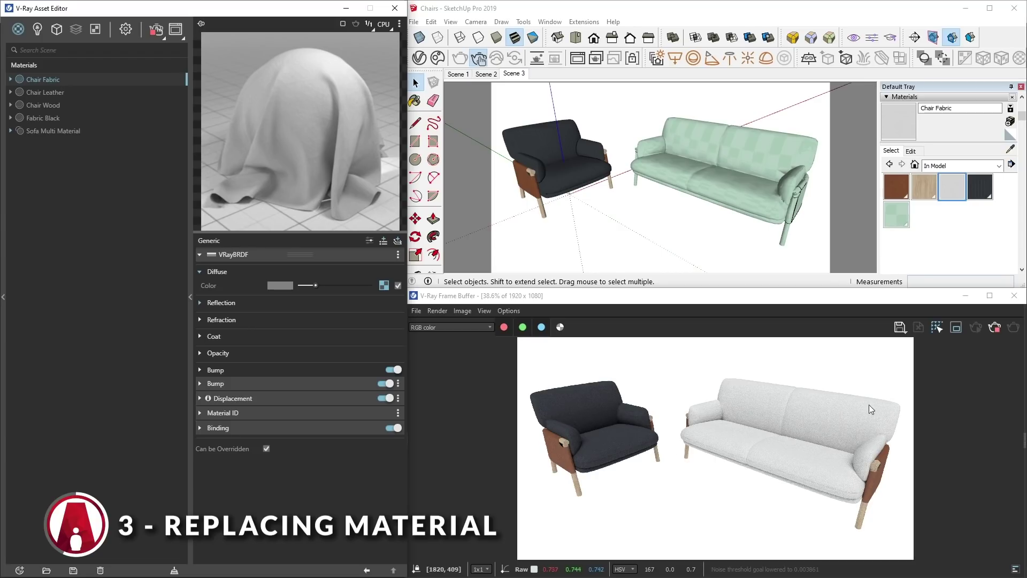
click(59, 130)
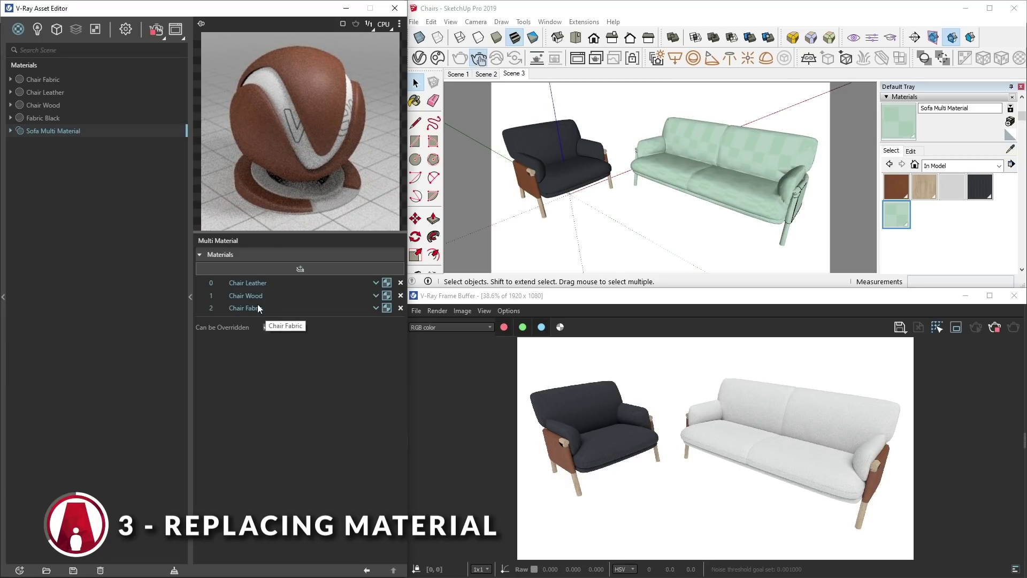
- Replace all references to Chair Fabric and confirm the Sofa Multi Material now uses Fabric Black
click(69, 79)
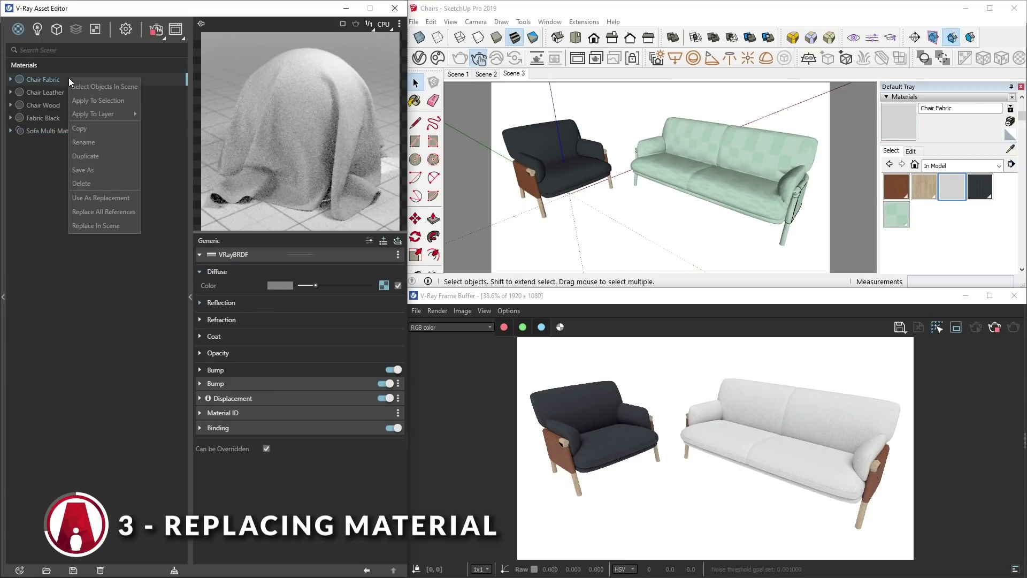
click(116, 213)
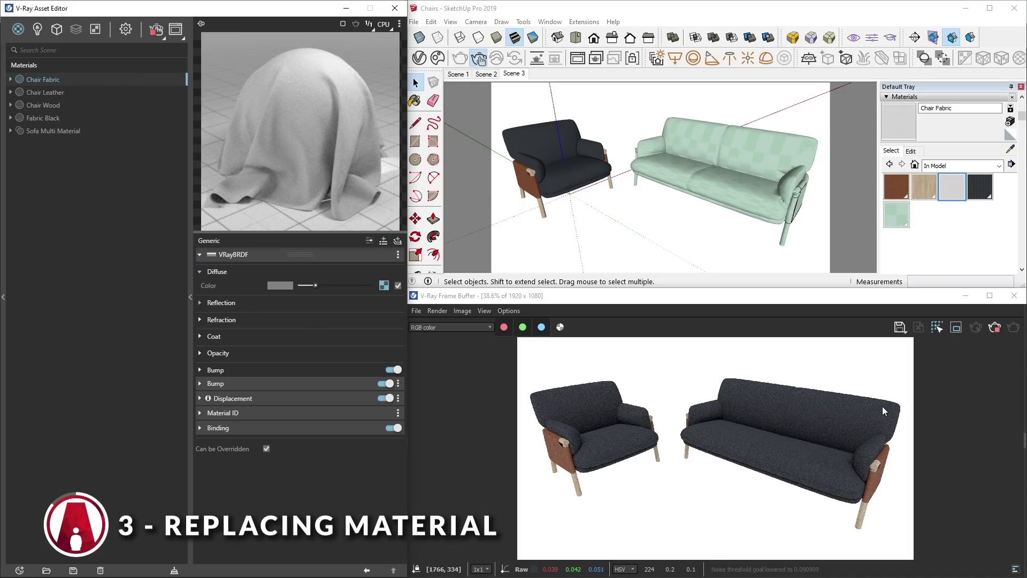
click(91, 131)
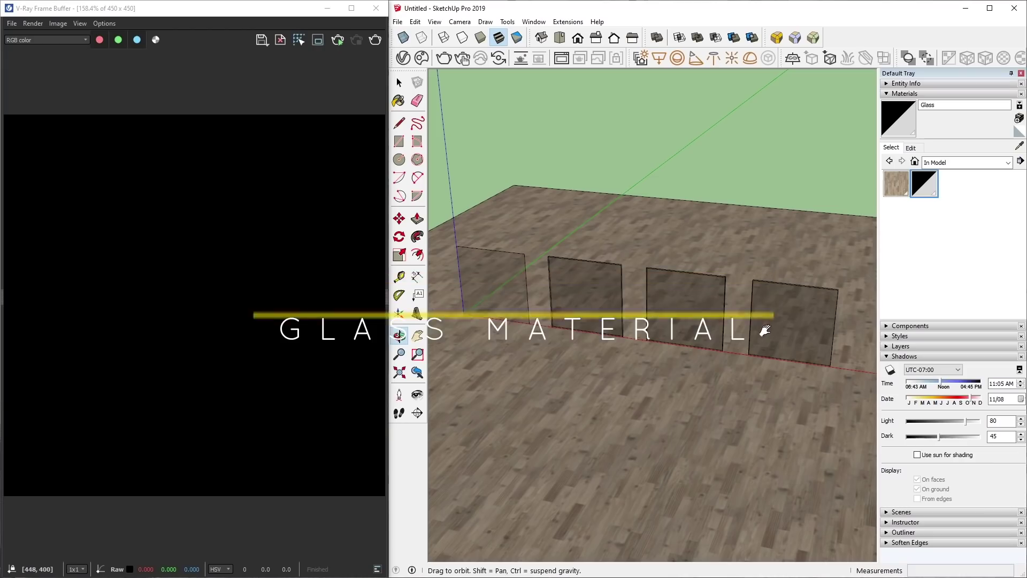
- Select the four glass panels and start an interactive V-Ray render from the Glass material settings
key(space)
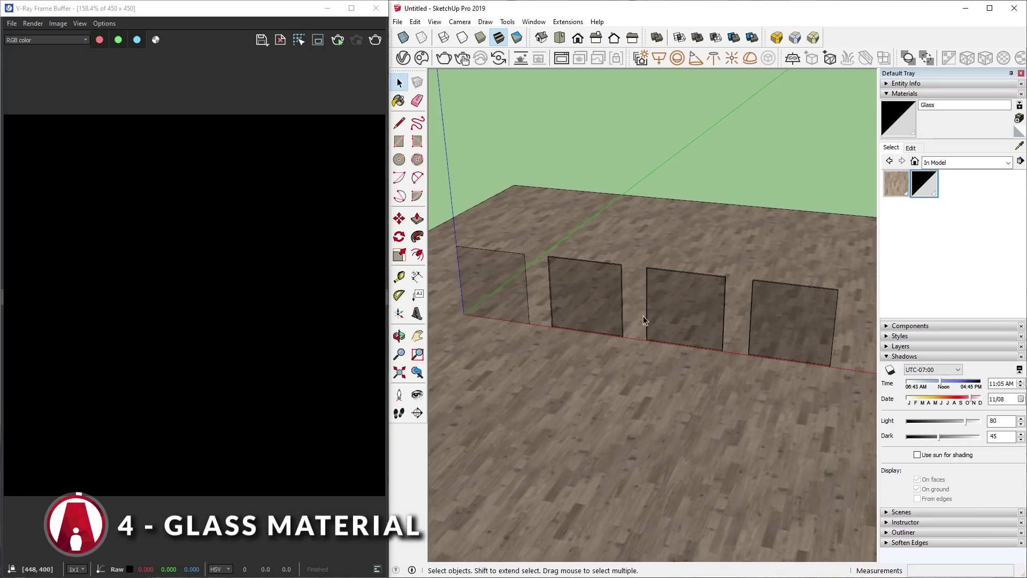
click(500, 281)
click(586, 297)
click(685, 309)
click(804, 328)
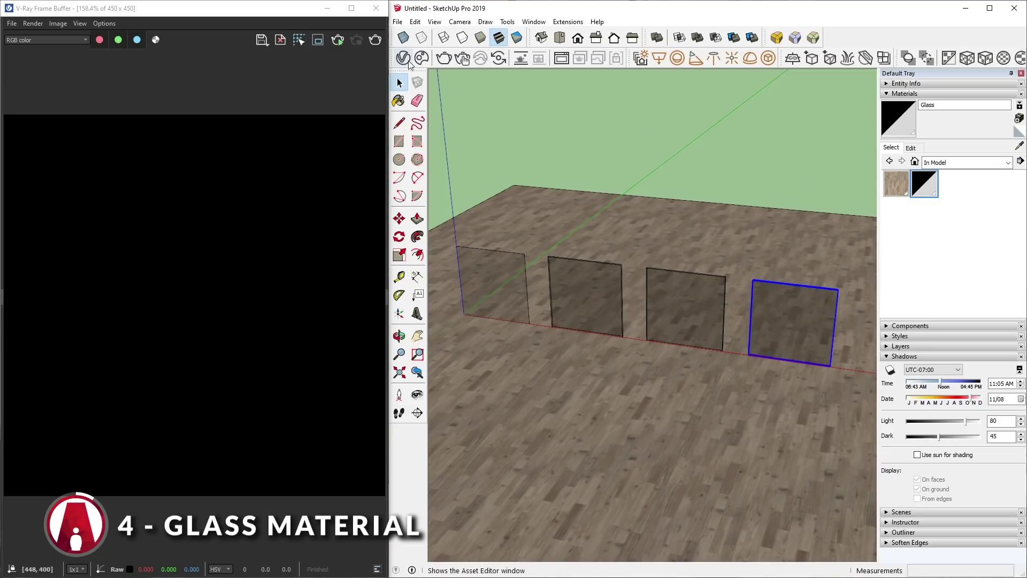
click(403, 58)
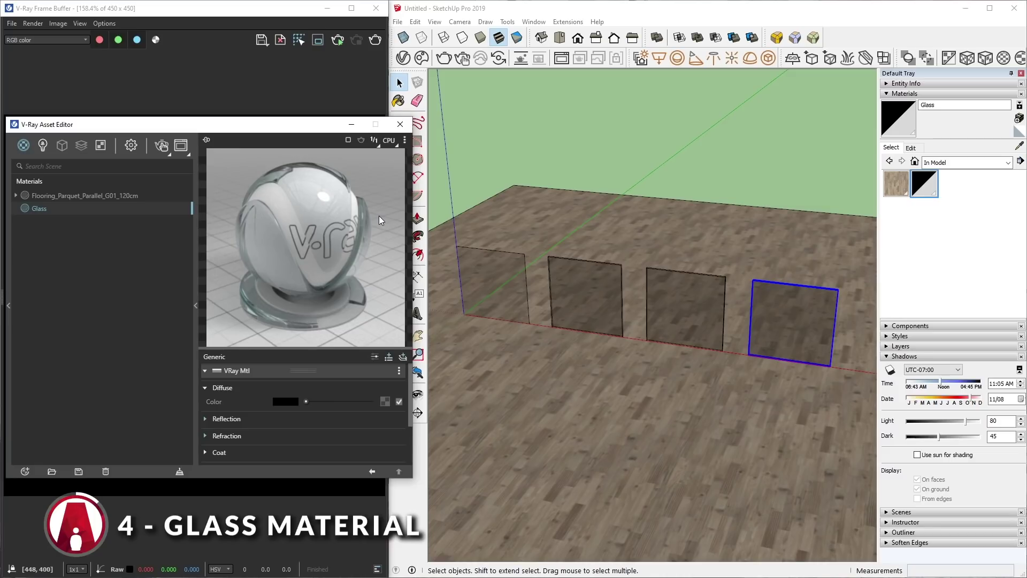
click(162, 145)
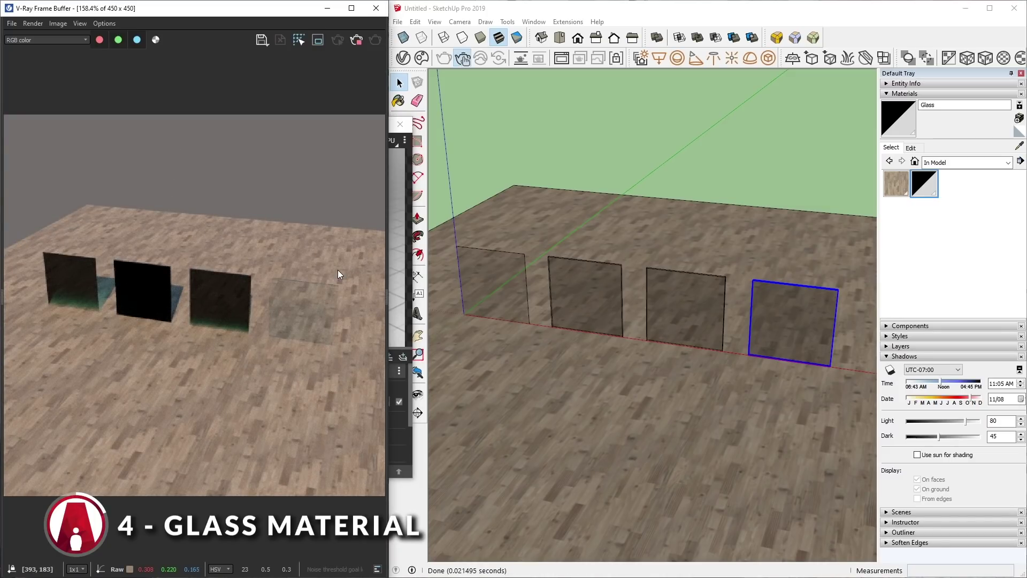
- Orbit and zoom around the glass panels while the interactive render follows the view
mouse_move(738, 236)
middle_down()
mouse_move(736, 268)
mouse_move(706, 218)
mouse_move(748, 339)
middle_up()
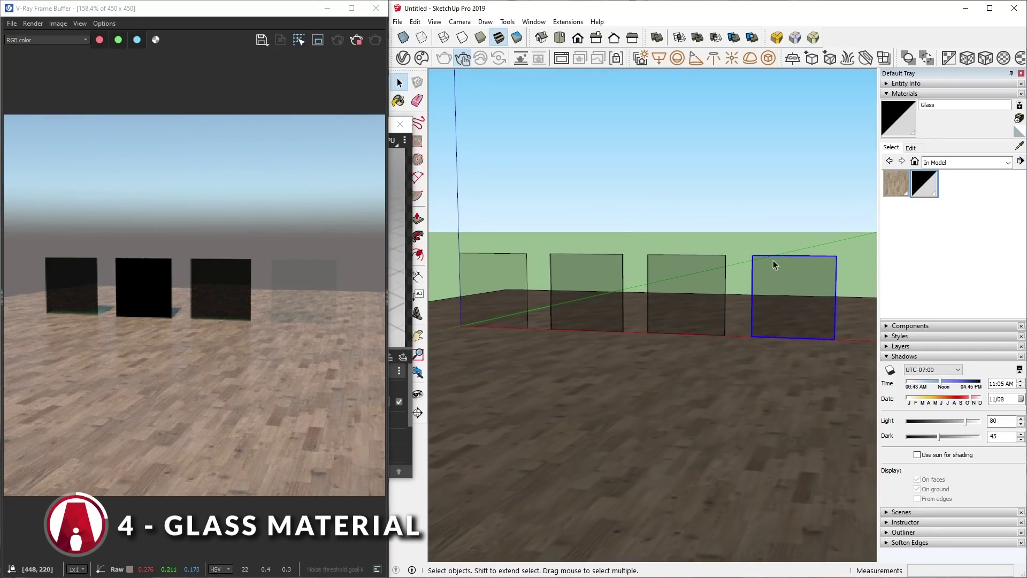
middle_drag(543, 328, 663, 366)
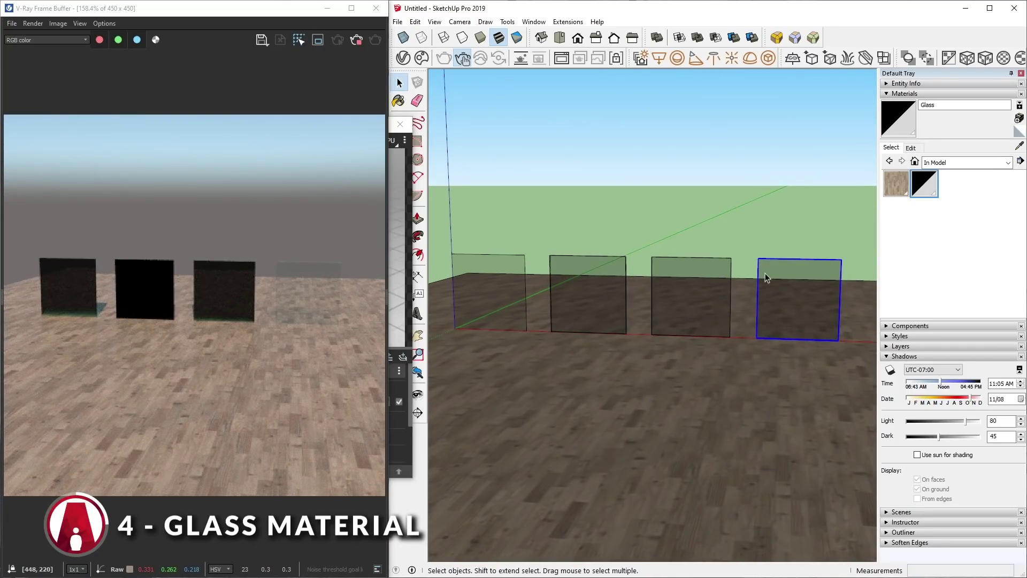
mouse_move(778, 283)
middle_down()
mouse_move(716, 360)
mouse_move(773, 333)
middle_up()
scroll(774, 333, up, 10)
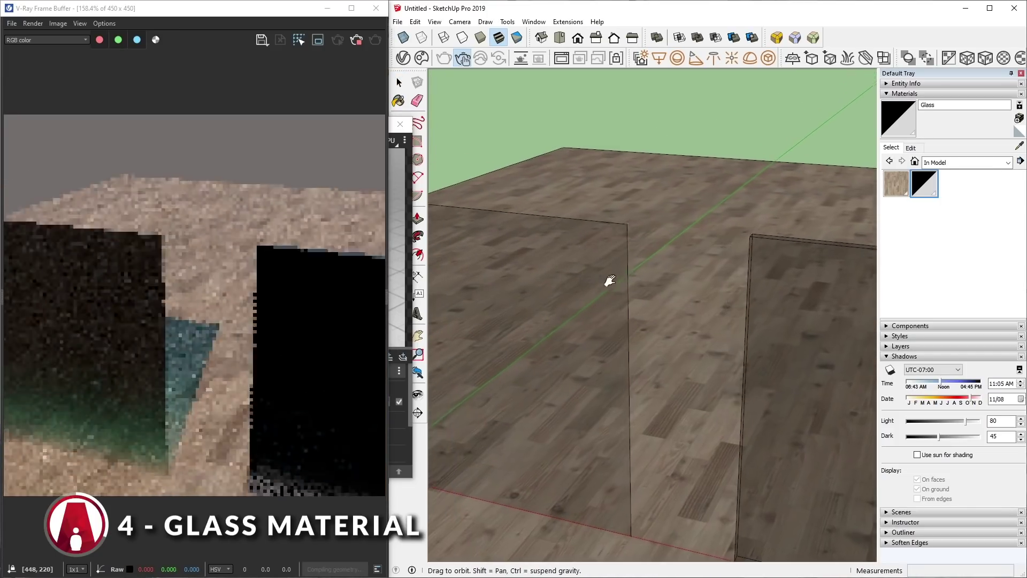
scroll(684, 359, down, 5)
mouse_move(779, 413)
middle_down()
mouse_move(504, 339)
mouse_move(721, 385)
mouse_move(707, 374)
middle_up()
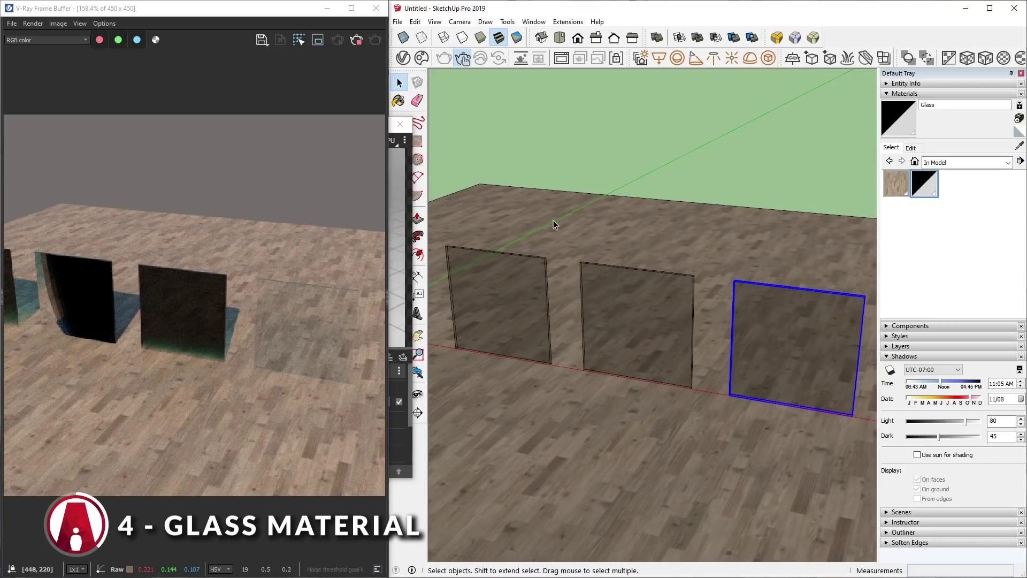
- Switch to the Monochrome face style and reverse the first glass panel's face
click(516, 38)
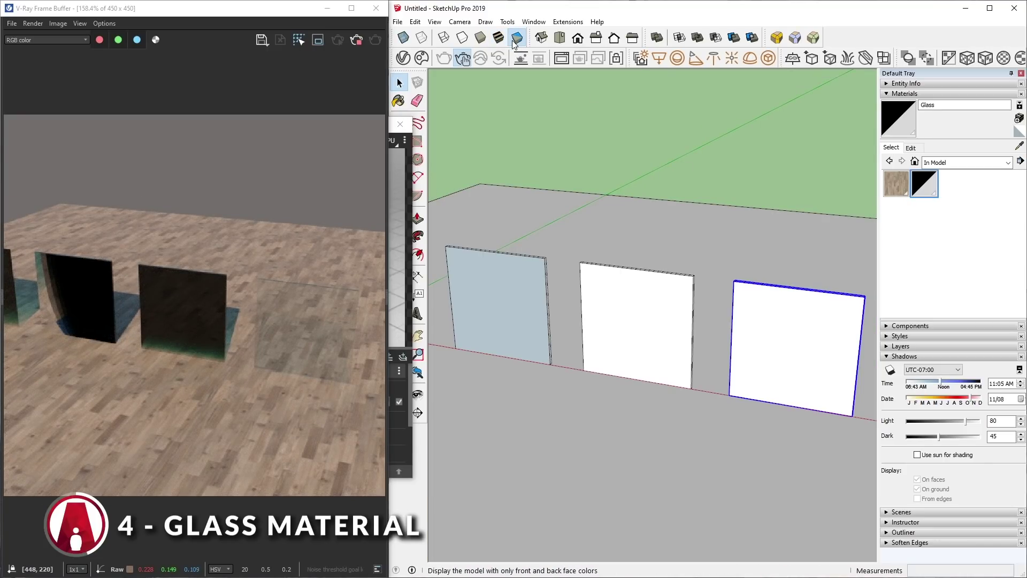
scroll(588, 230, up, 5)
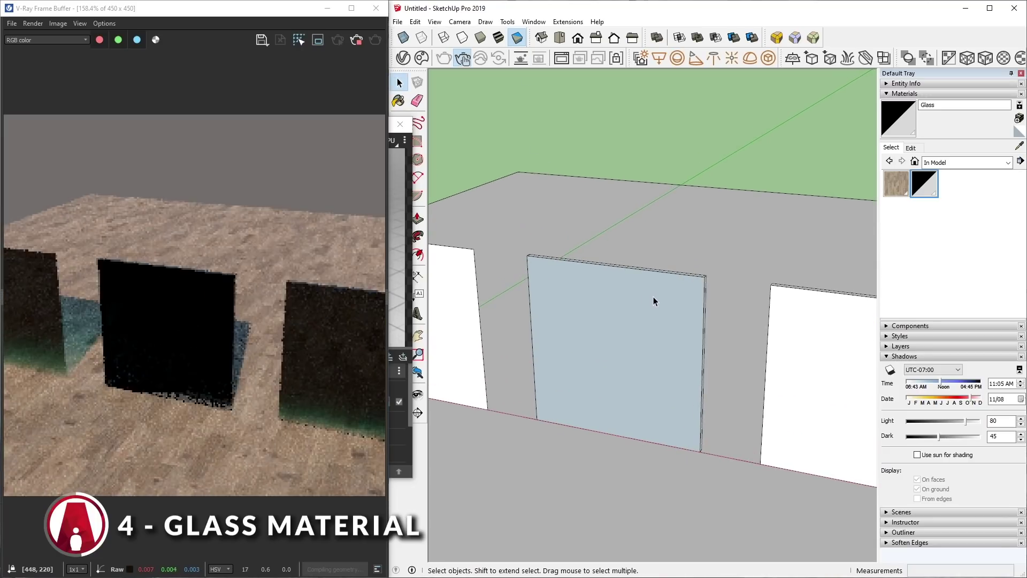
scroll(653, 301, up, 2)
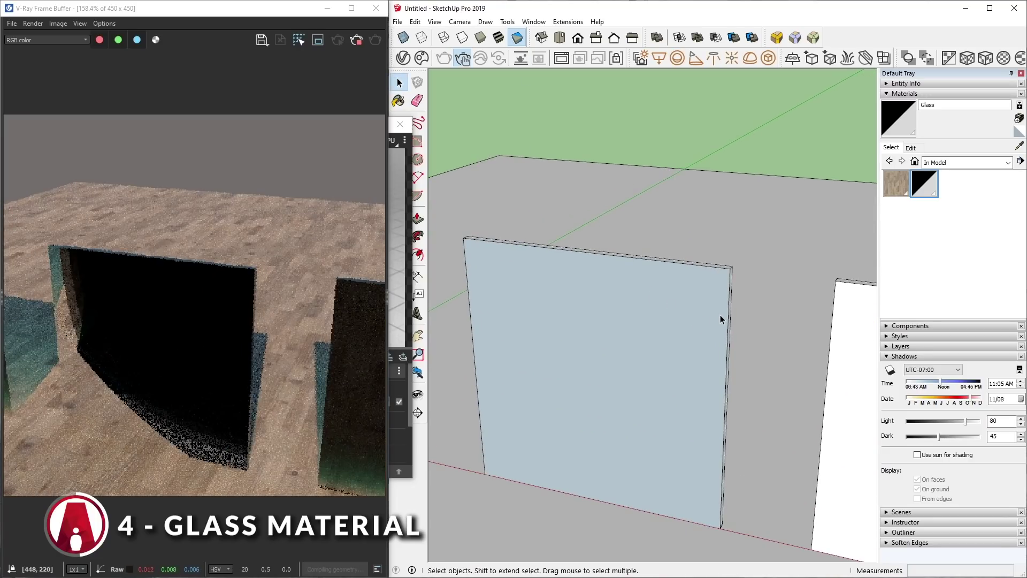
double_click(676, 321)
click(645, 312)
right_click(643, 304)
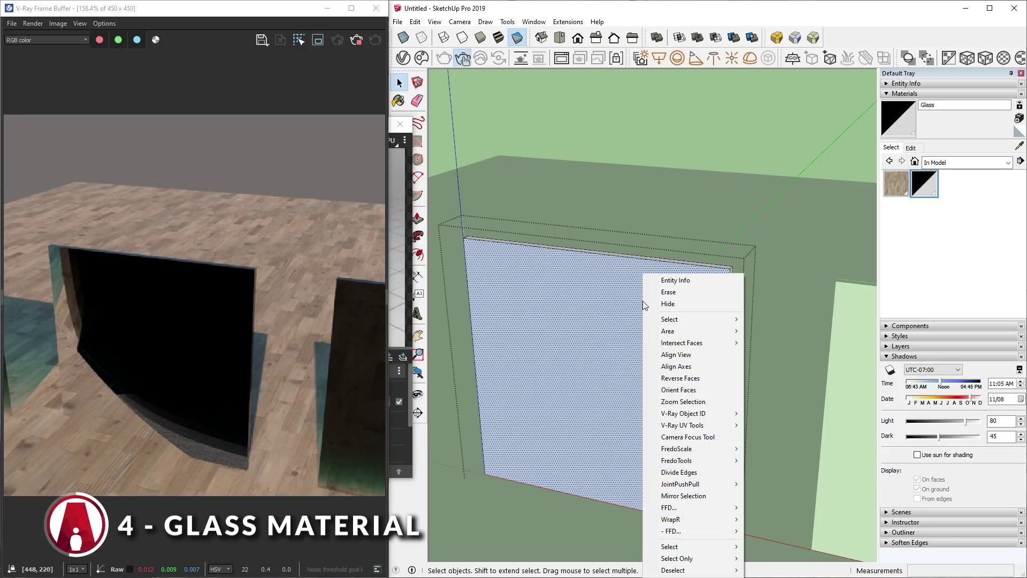
click(676, 380)
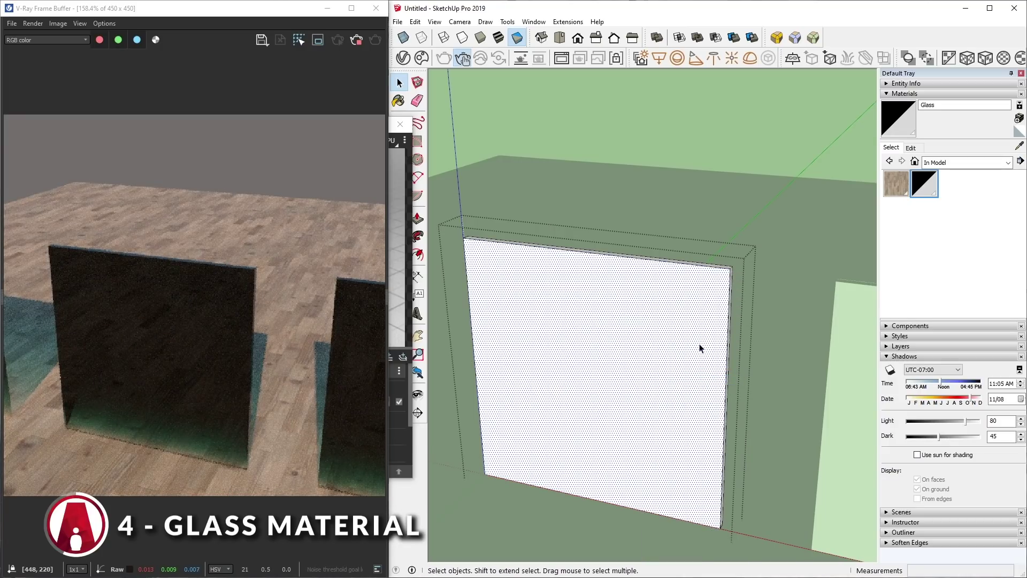
- Reverse the faces of two more glass panels so their white fronts show
mouse_move(699, 346)
middle_down()
mouse_move(489, 374)
mouse_move(687, 338)
middle_up()
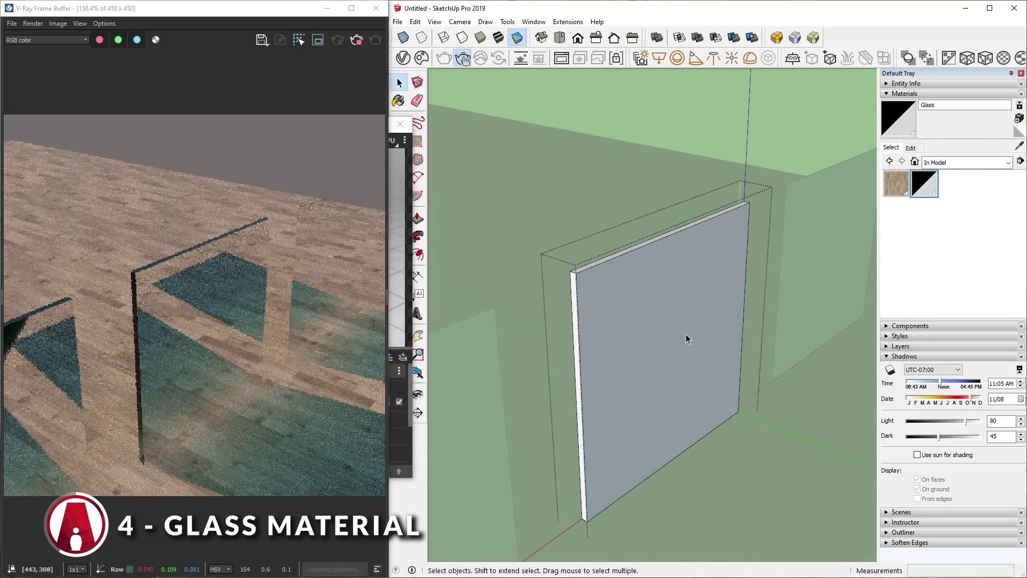
right_click(661, 319)
click(714, 115)
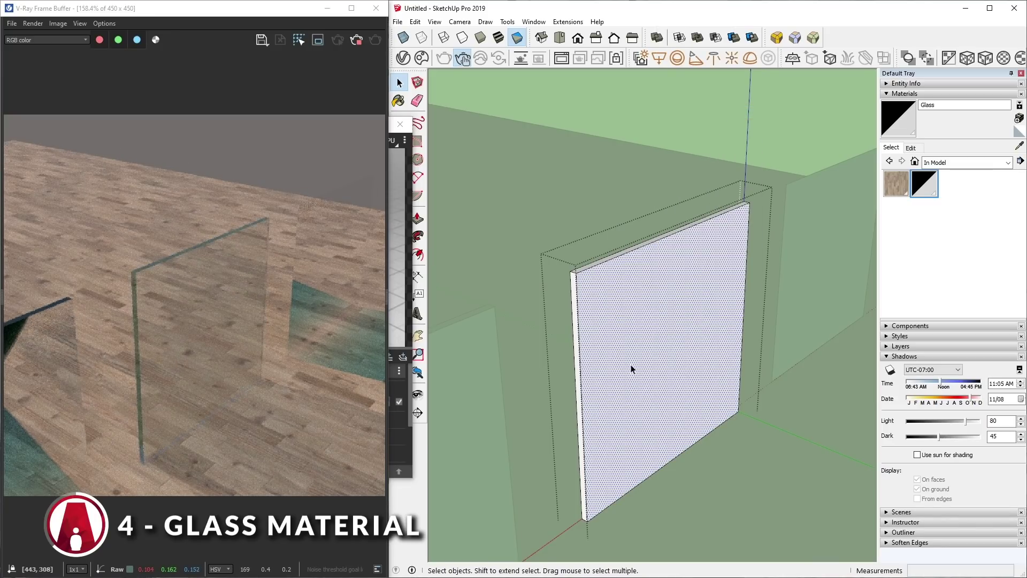
mouse_move(631, 370)
middle_down()
mouse_move(837, 394)
mouse_move(749, 428)
mouse_move(731, 457)
mouse_move(619, 470)
mouse_move(598, 459)
middle_up()
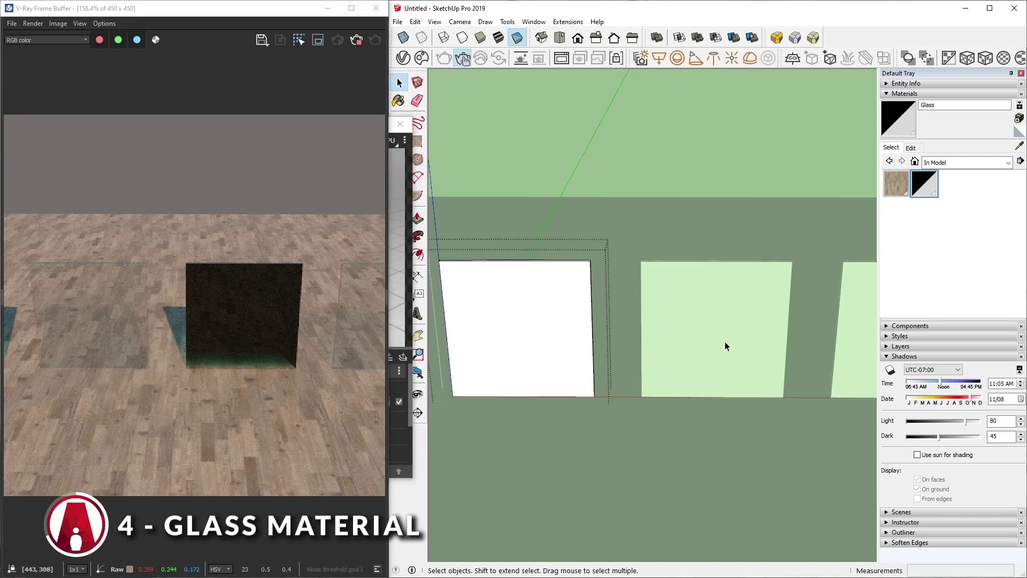
mouse_move(746, 338)
middle_down()
mouse_move(527, 385)
mouse_move(532, 348)
middle_up()
double_click(605, 322)
right_click(614, 309)
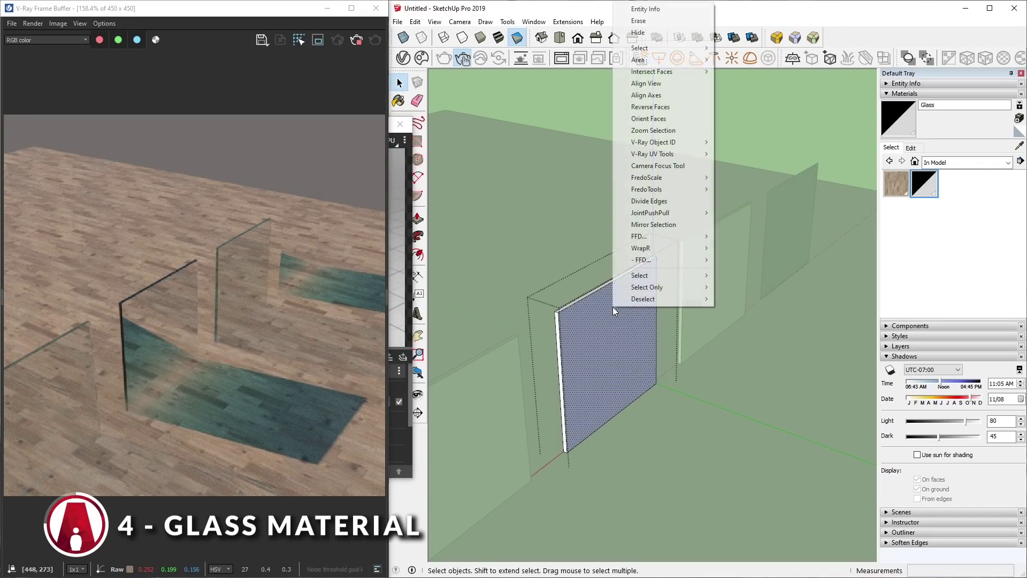
click(661, 108)
middle_drag(658, 245, 681, 344)
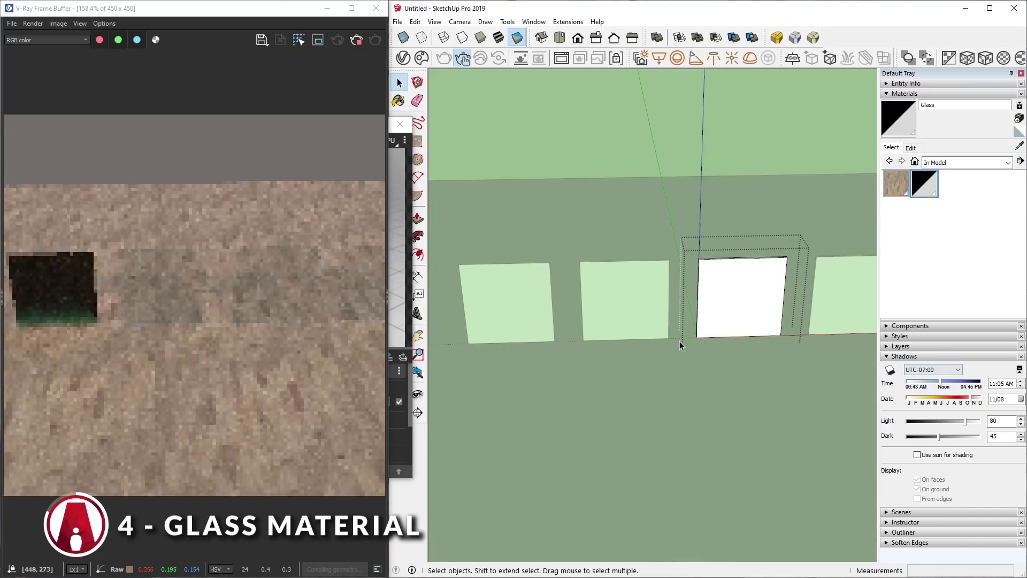
key(Escape)
- Give the first glass panel thickness with Push/Pull
click(526, 311)
middle_drag(518, 305, 555, 271)
double_click(534, 291)
scroll(562, 267, up, 2)
key(p)
click(569, 264)
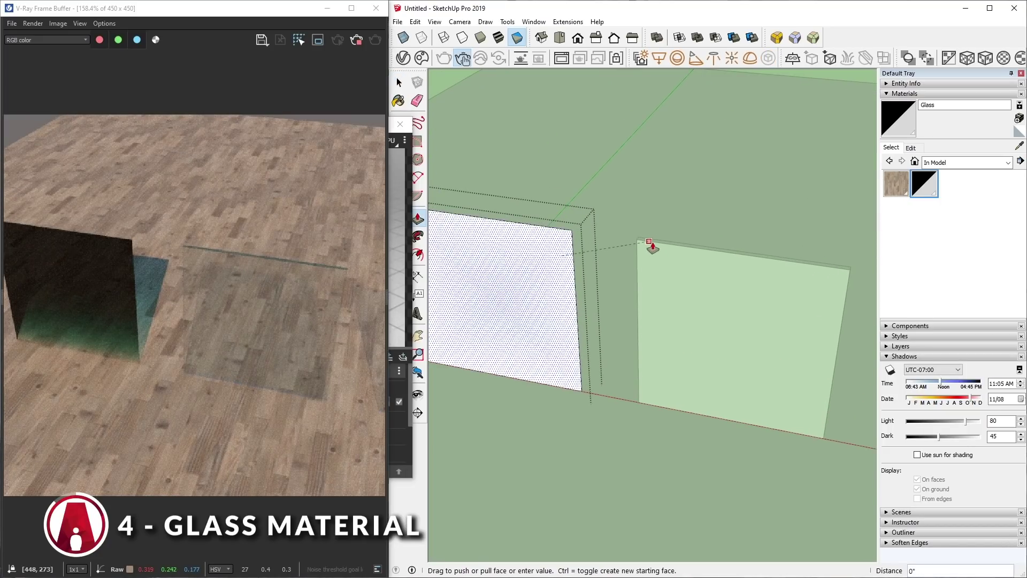
click(651, 245)
key(space)
scroll(635, 257, down, 5)
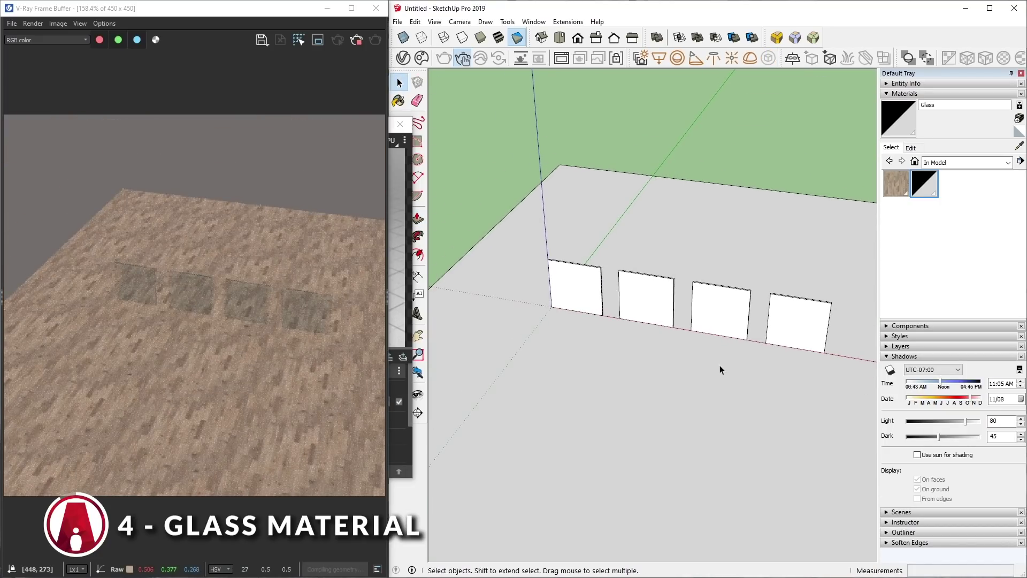
mouse_move(719, 367)
middle_down()
mouse_move(784, 309)
mouse_move(775, 232)
mouse_move(775, 275)
middle_up()
- Turn on Layer 3's street photo and move it below Layer 2 in the Layers panel
scroll(535, 291, up, 2)
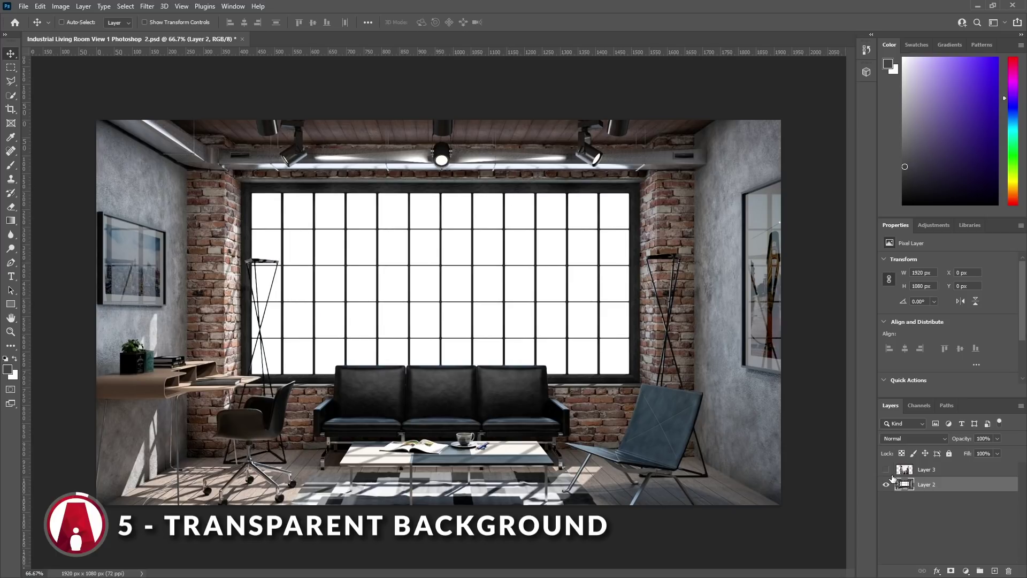
click(887, 470)
click(945, 471)
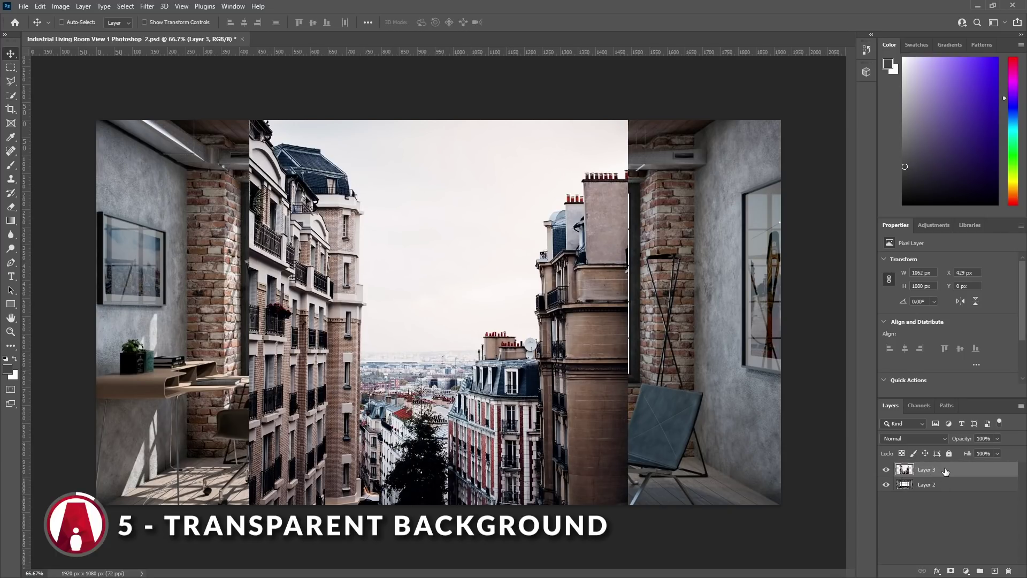
drag(945, 470, 946, 496)
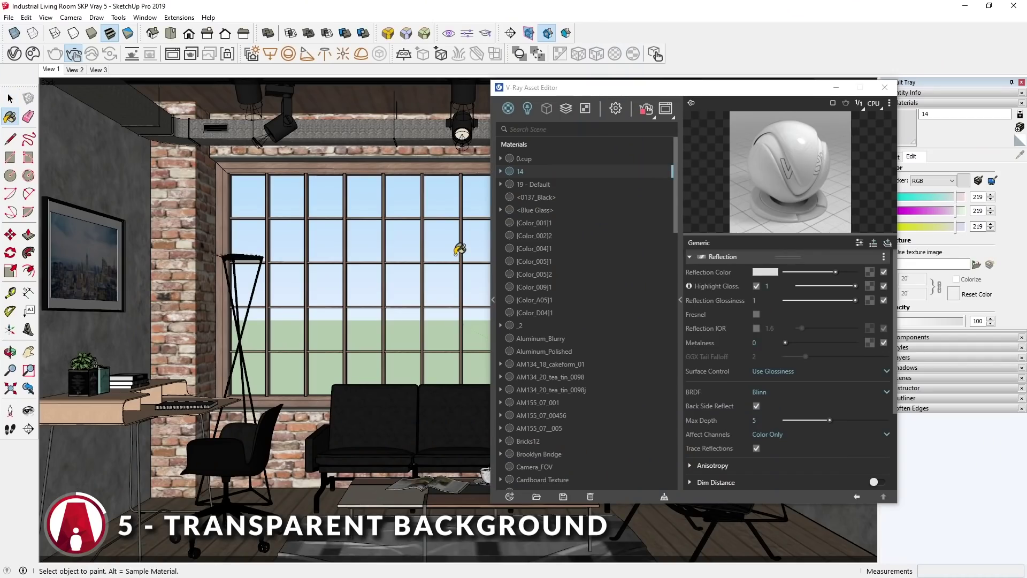
- Sample the Window Glass material and view the render's Alpha channel
key(alt)
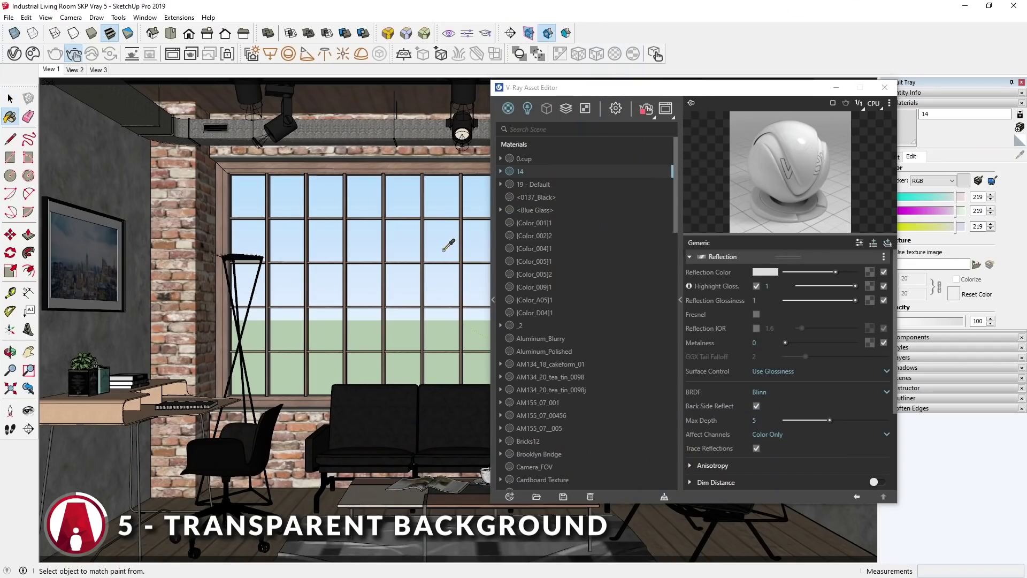
alt+click(443, 250)
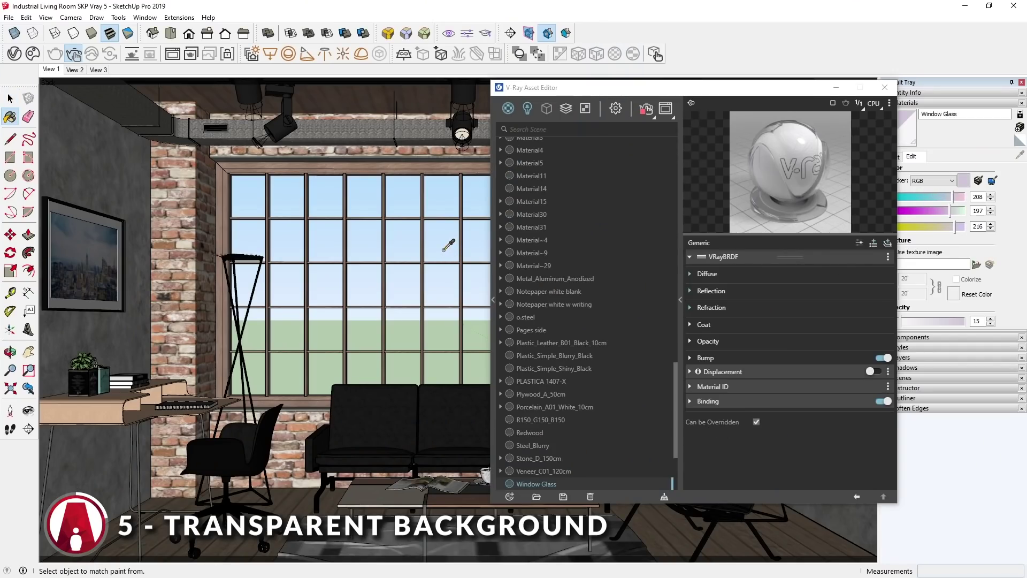
click(666, 109)
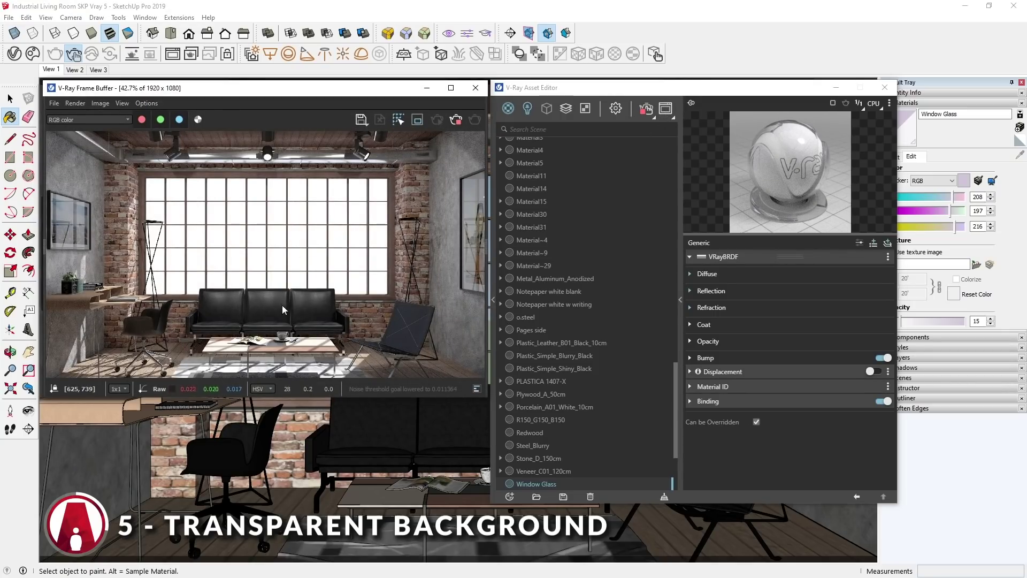
click(105, 121)
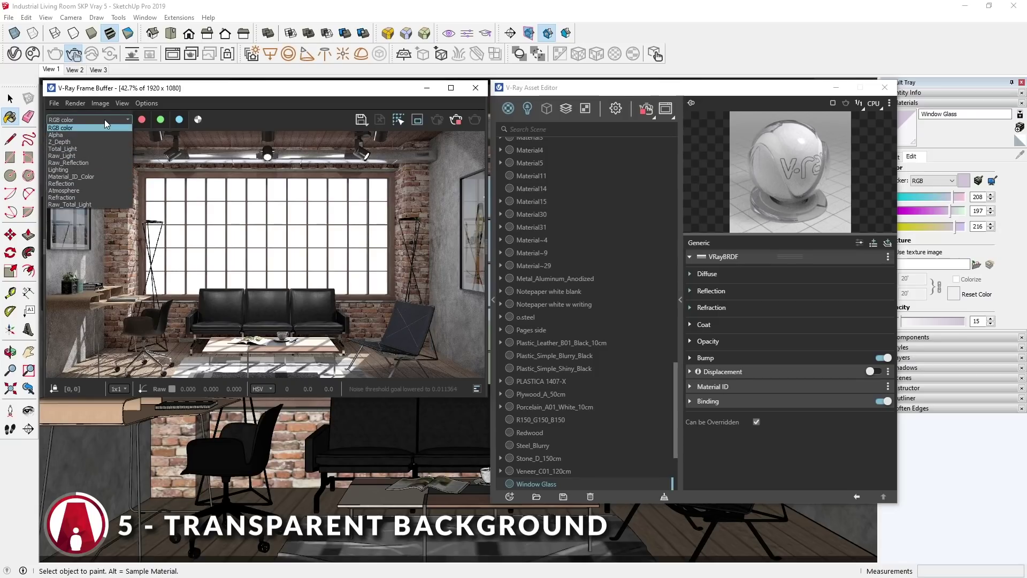
click(83, 135)
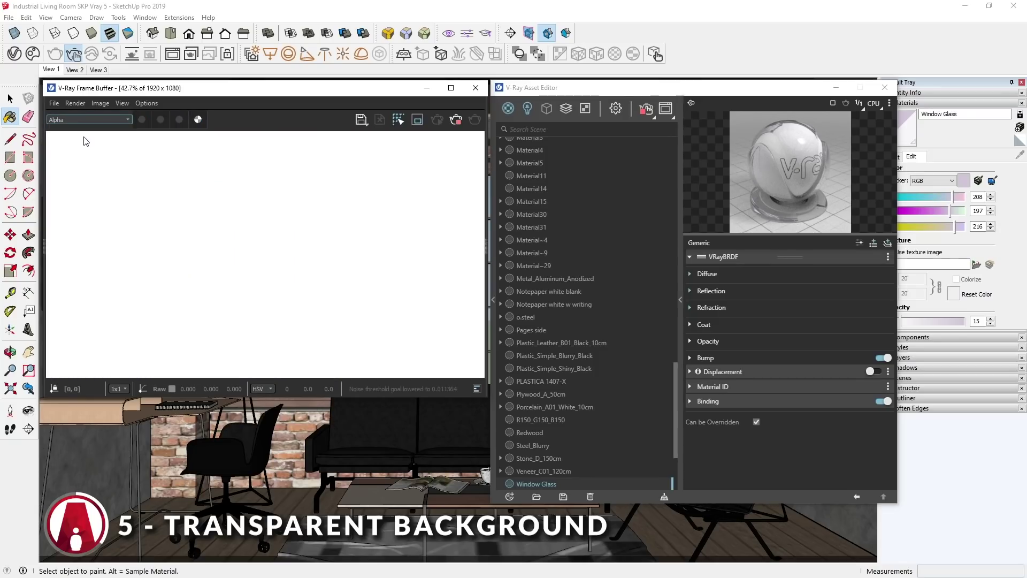
- Set Window Glass refraction to affect Color + Alpha in the advanced settings
click(732, 310)
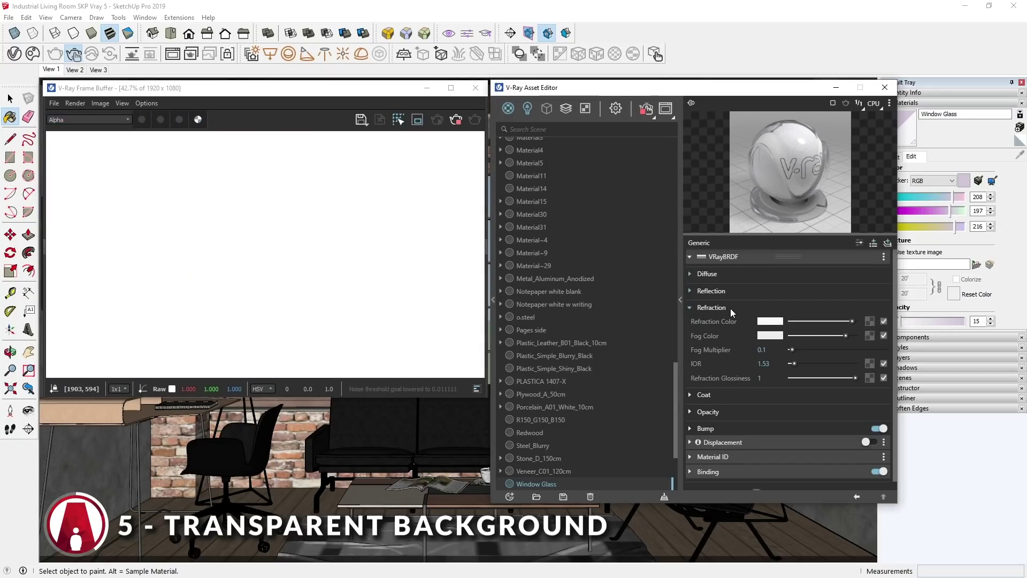
click(859, 242)
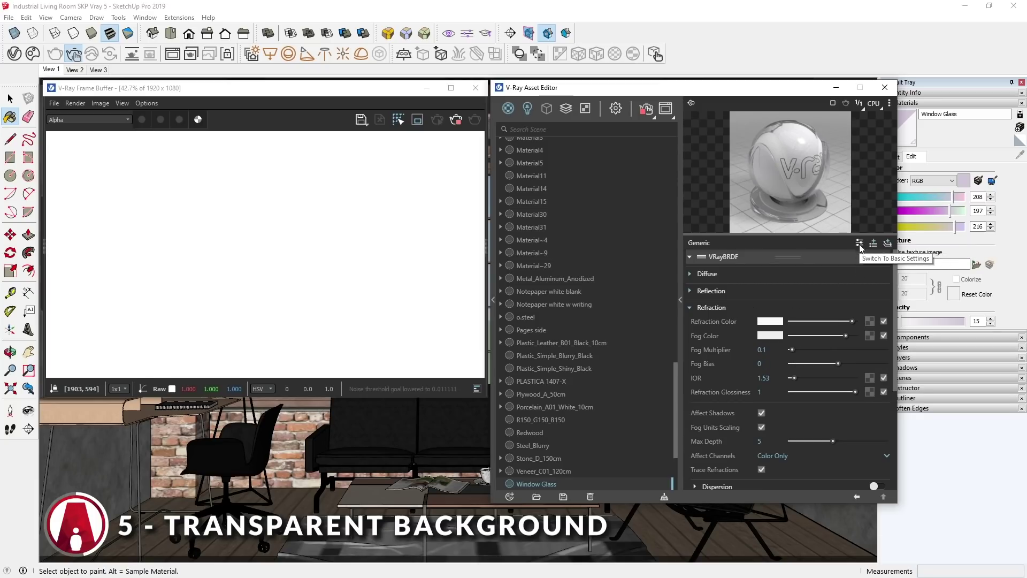
click(790, 457)
click(779, 427)
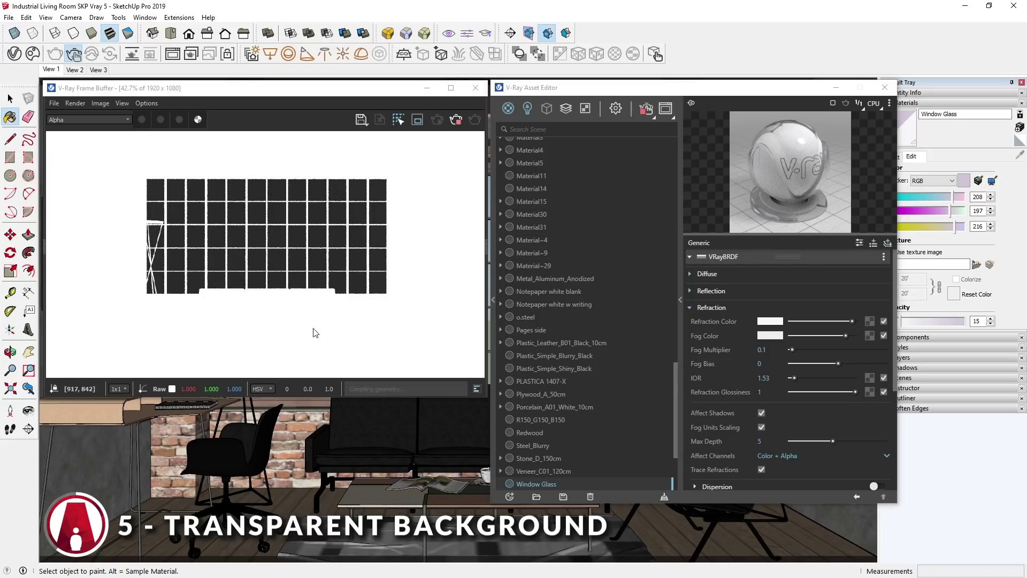
- Compare the colour and Alpha channels, toggling refraction between Color Only and Color + Alpha
click(127, 120)
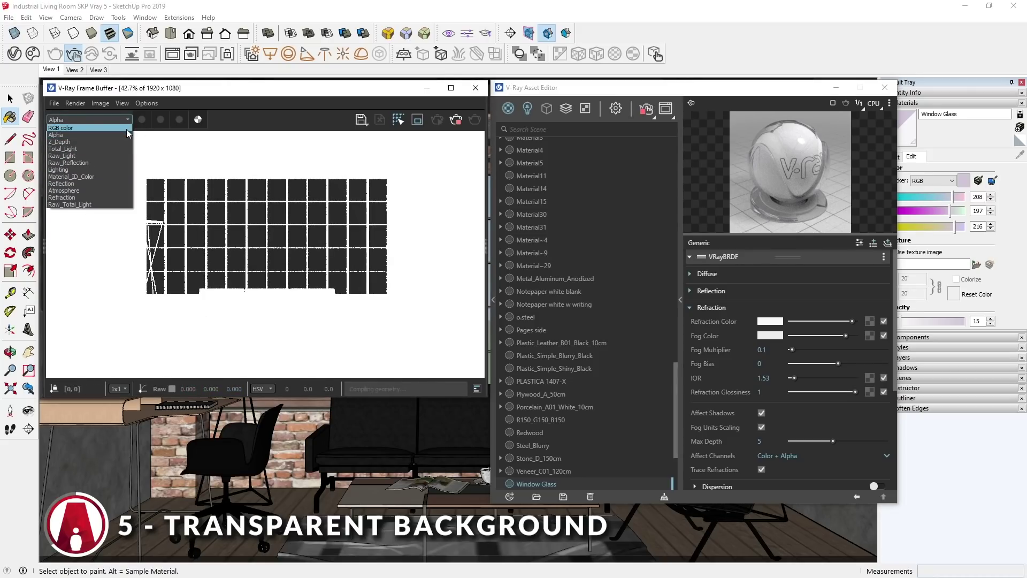
click(126, 129)
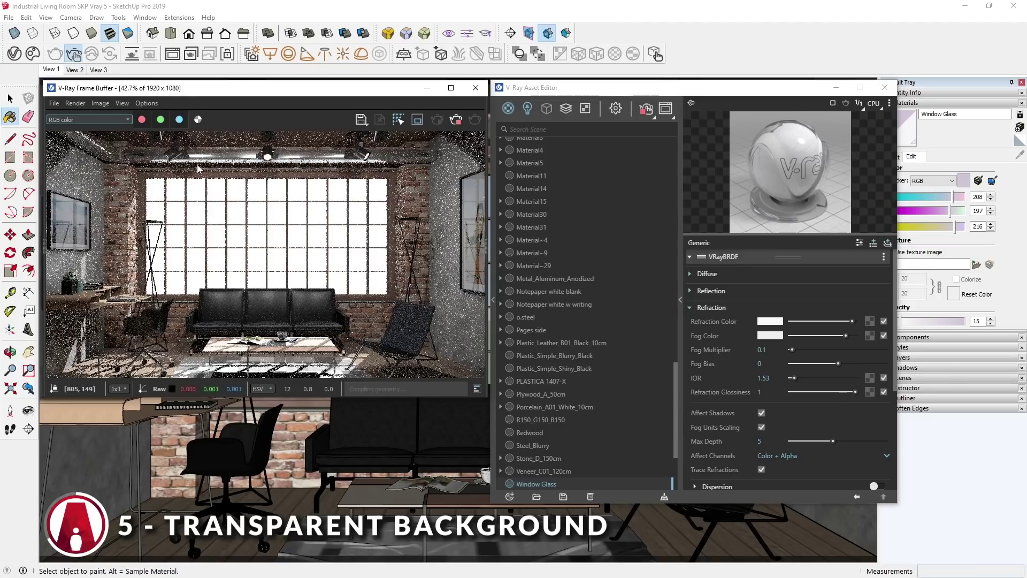
click(111, 120)
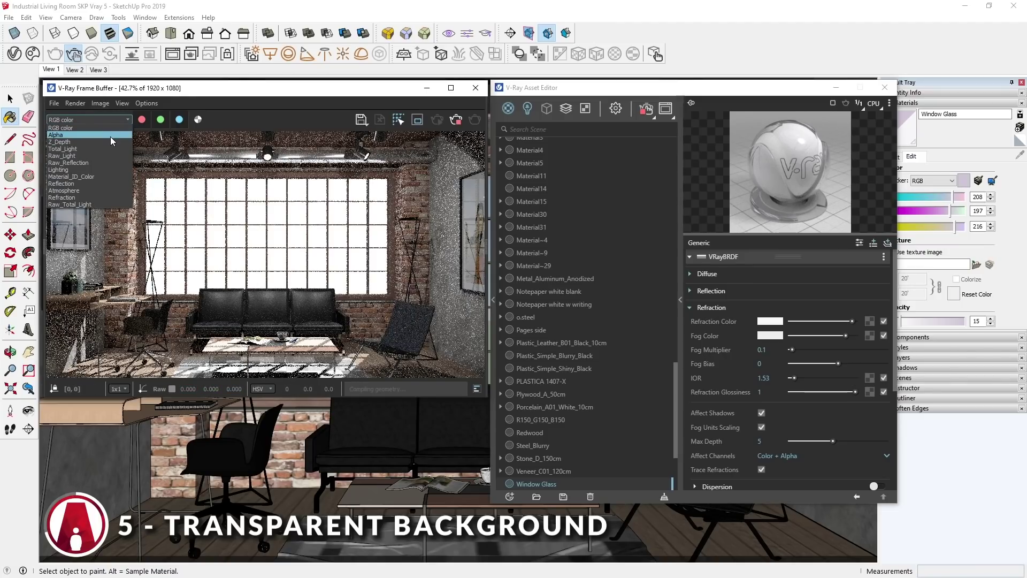
click(111, 136)
click(778, 454)
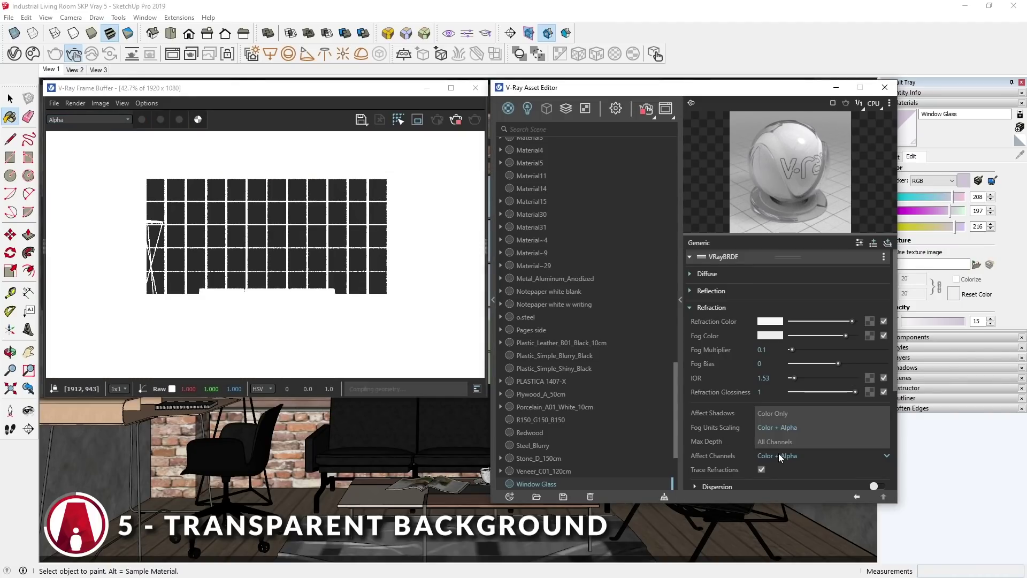
click(785, 415)
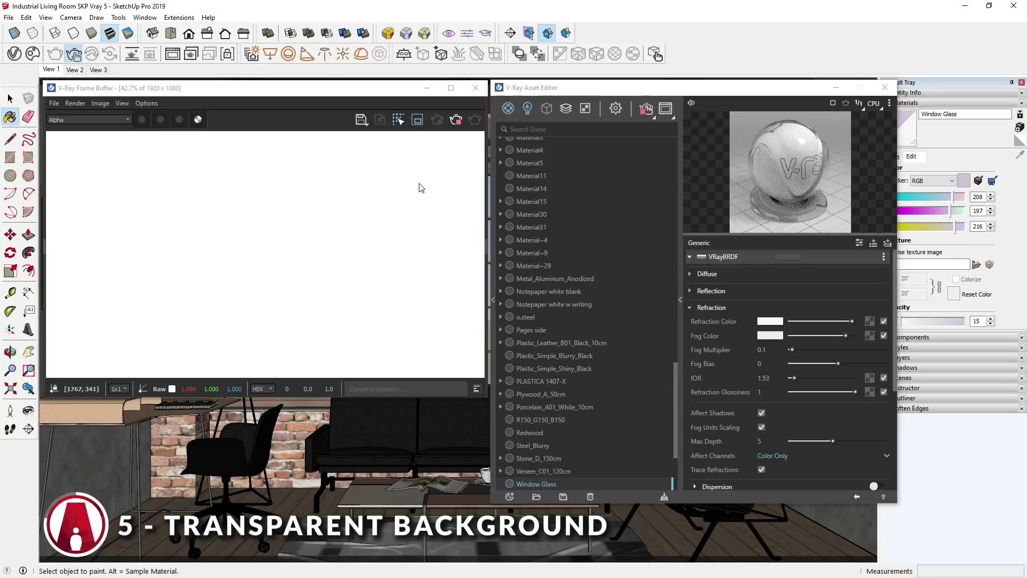
click(779, 455)
click(771, 427)
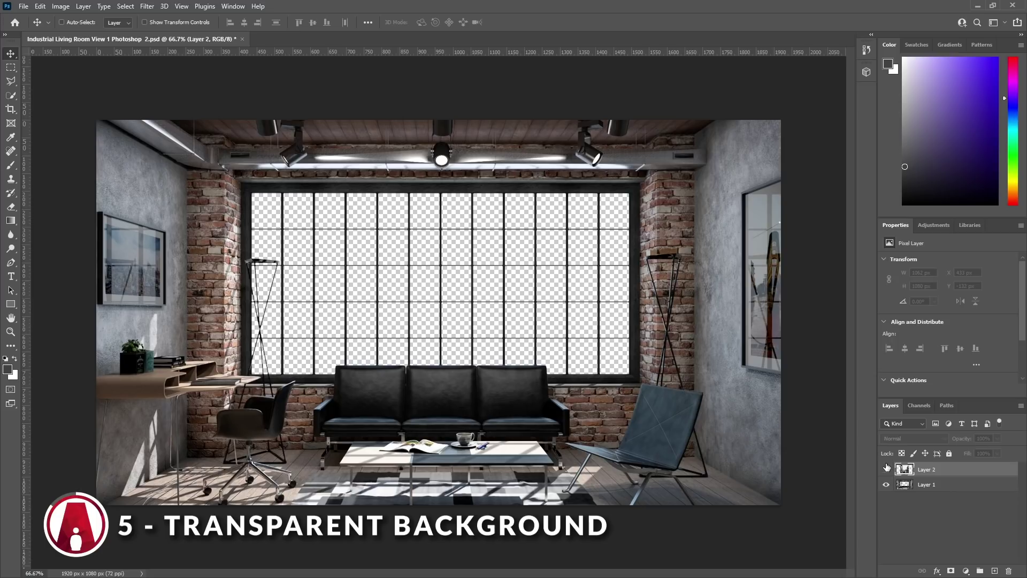
- Turn on Layer 2's visibility and drag it below Layer 1
click(886, 469)
drag(923, 474, 930, 497)
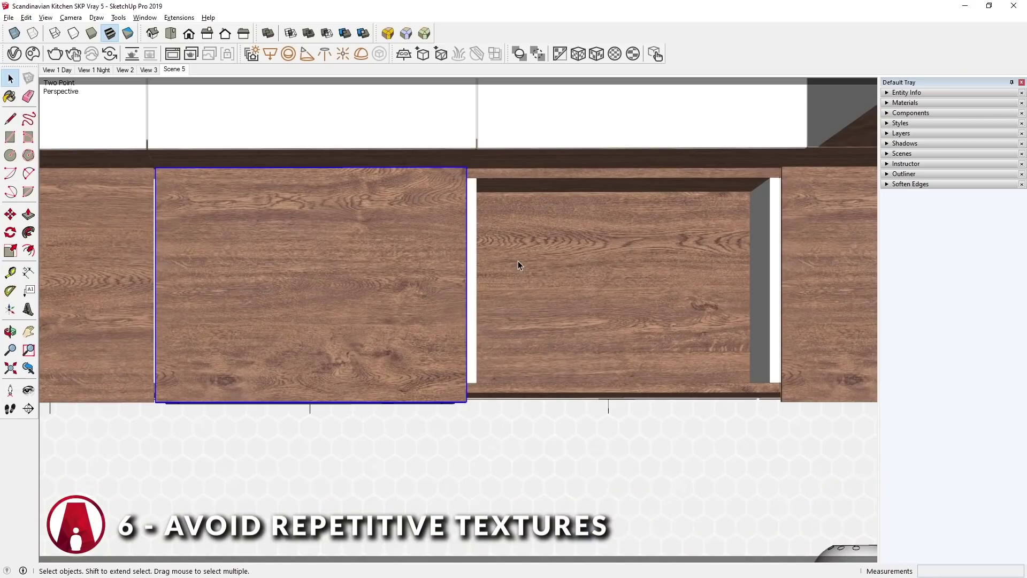
- Copy the left cabinet board 2' to the right using Move with Ctrl
key(m)
key(ctrl)
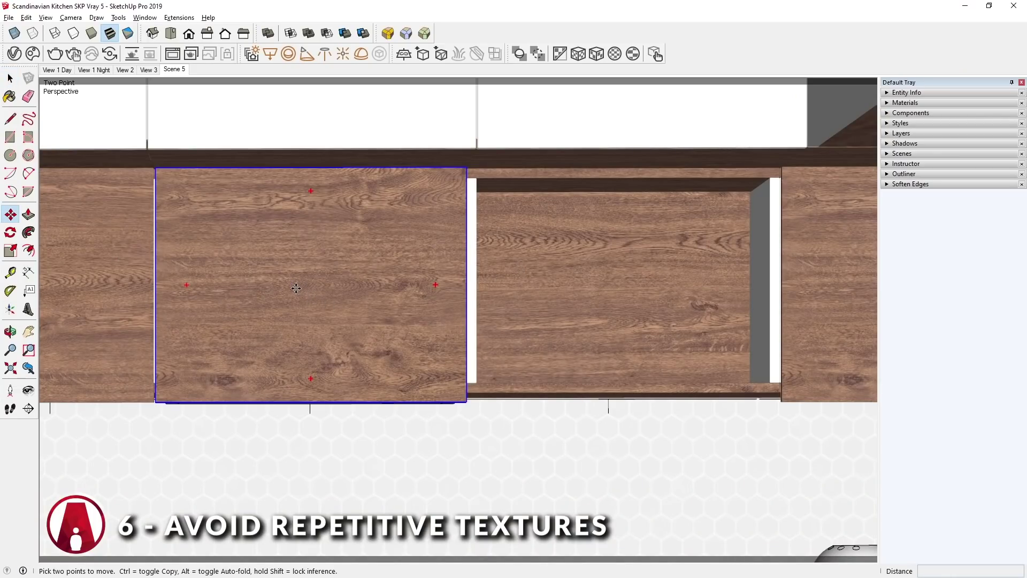
click(289, 280)
click(609, 283)
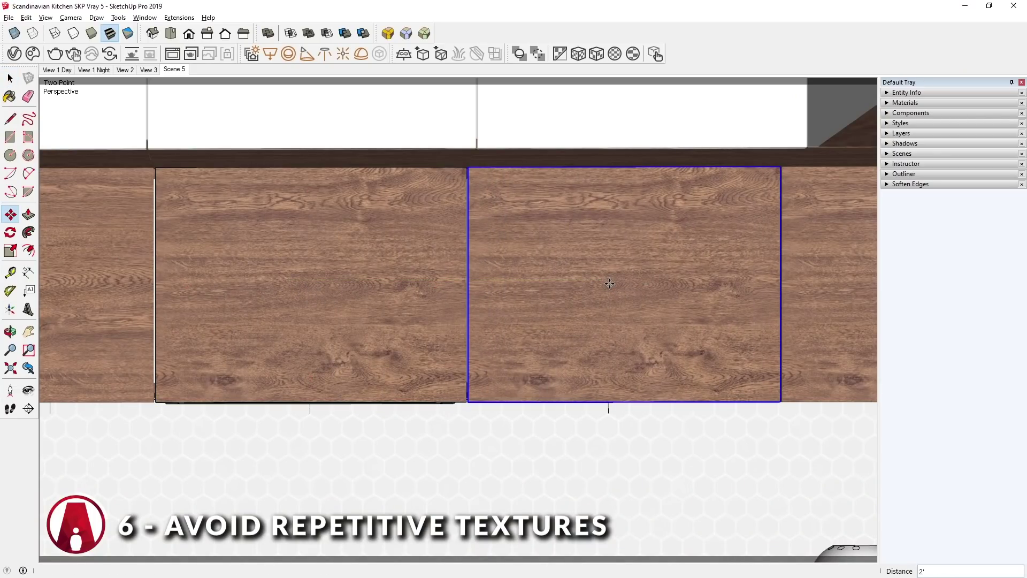
key(space)
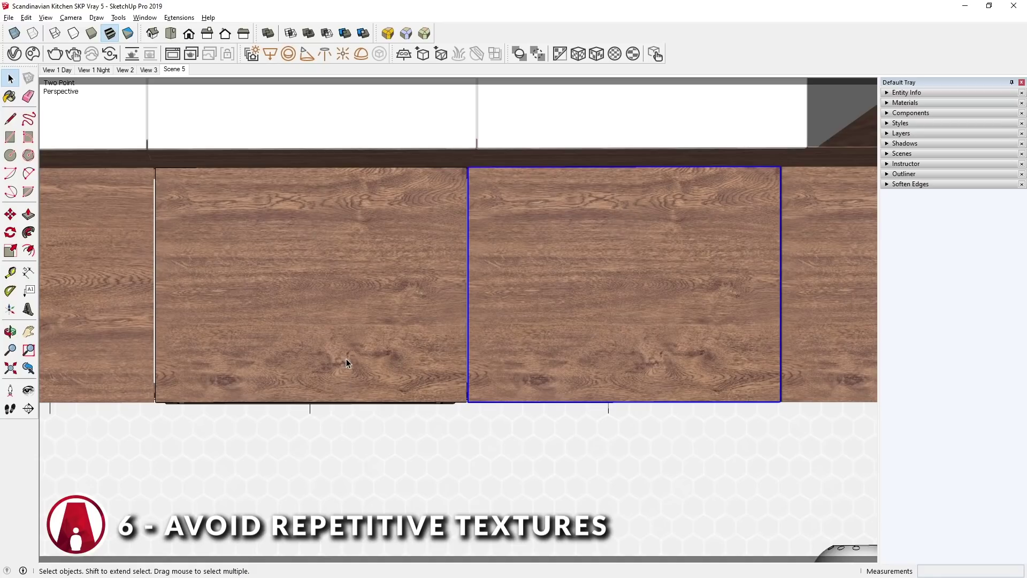
- Shift the wood grain on the left board with Texture Position, then exit the group
double_click(342, 254)
right_click(380, 247)
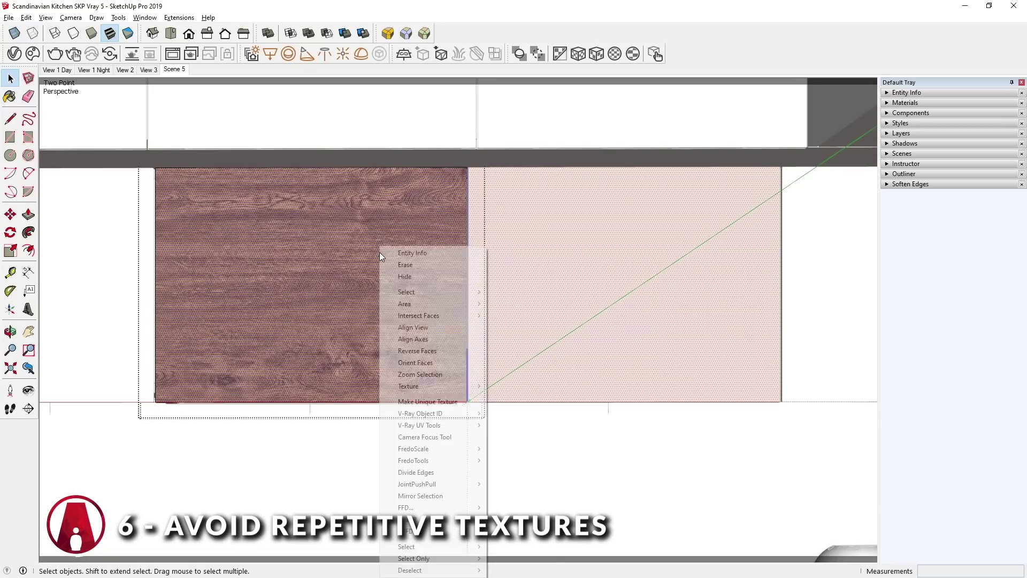
mouse_move(439, 386)
click(513, 387)
drag(431, 293, 247, 395)
right_click(368, 459)
click(377, 461)
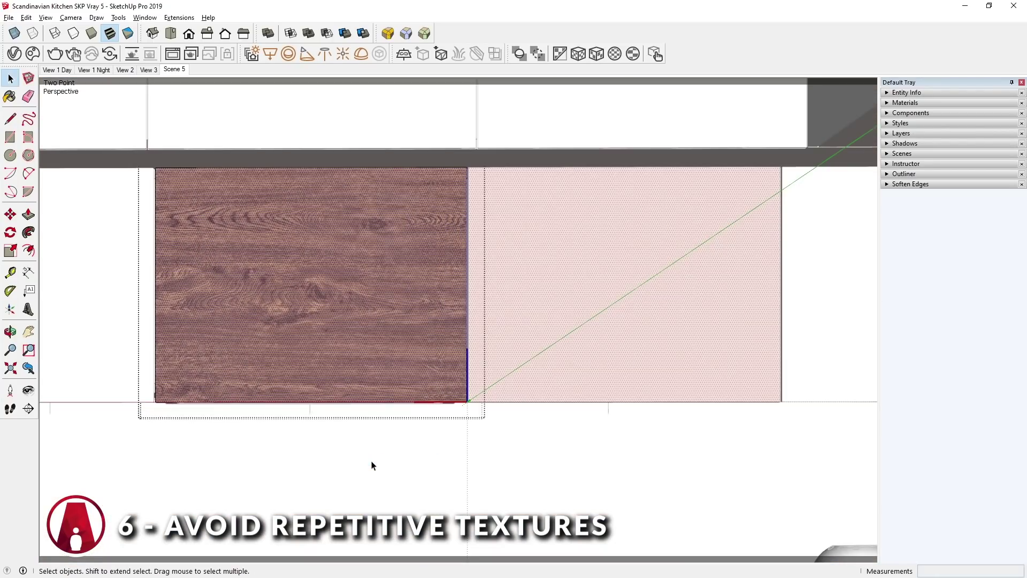
click(376, 466)
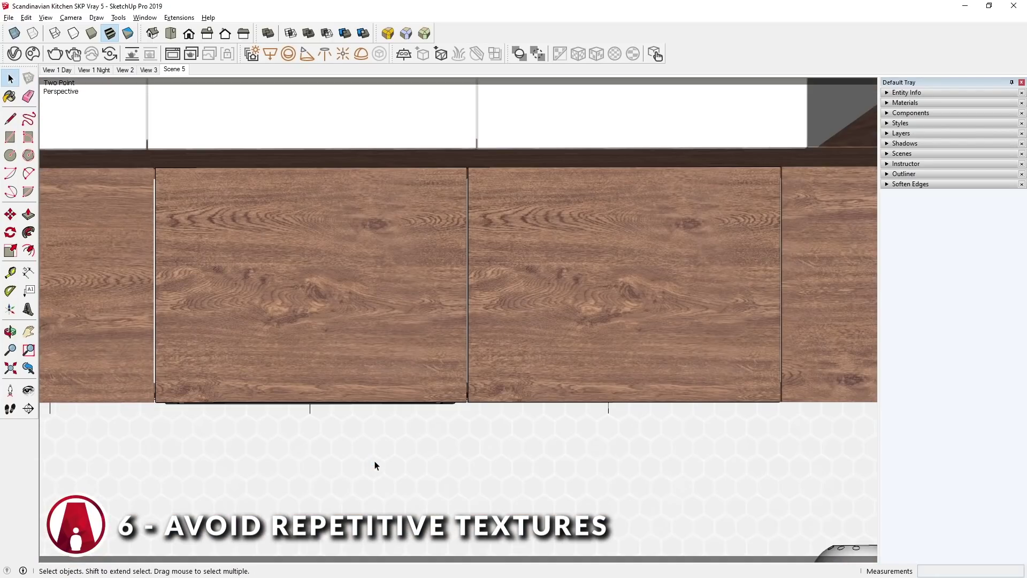
- Make the left board unique and reposition its wood texture so the grain differs
right_click(375, 293)
click(428, 166)
double_click(387, 240)
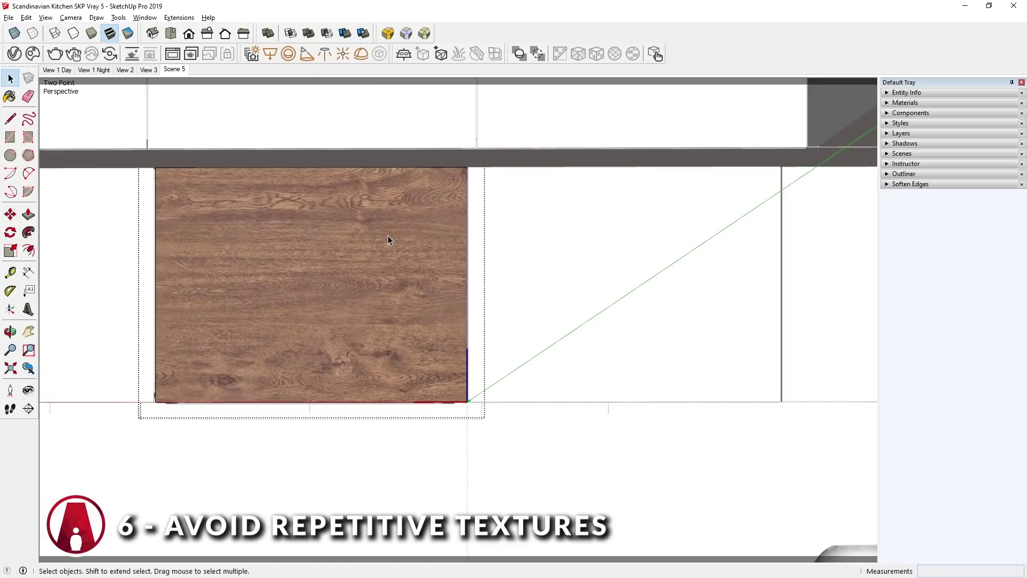
click(420, 202)
right_click(420, 201)
mouse_move(482, 337)
click(540, 338)
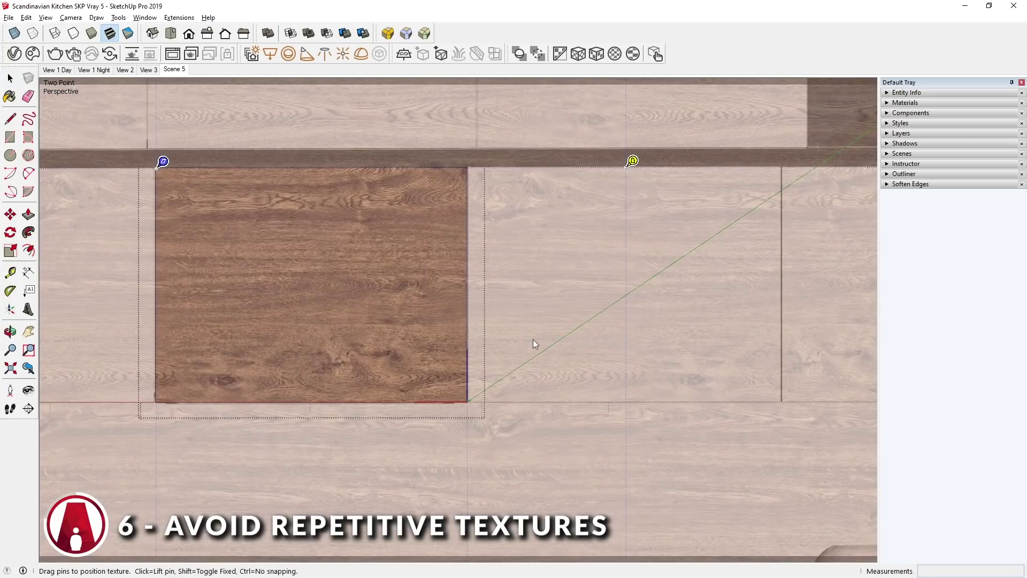
drag(428, 345, 218, 389)
right_click(317, 346)
click(327, 351)
key(Escape)
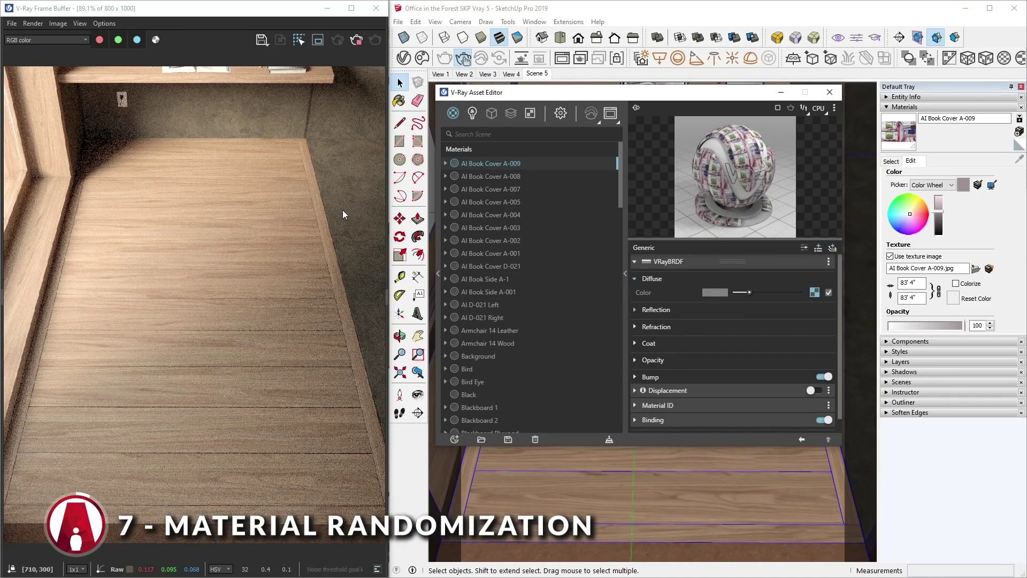
- Sample the Wood Flooring material and wrap its Diffuse texture in a Multi-Sub texture
key(b)
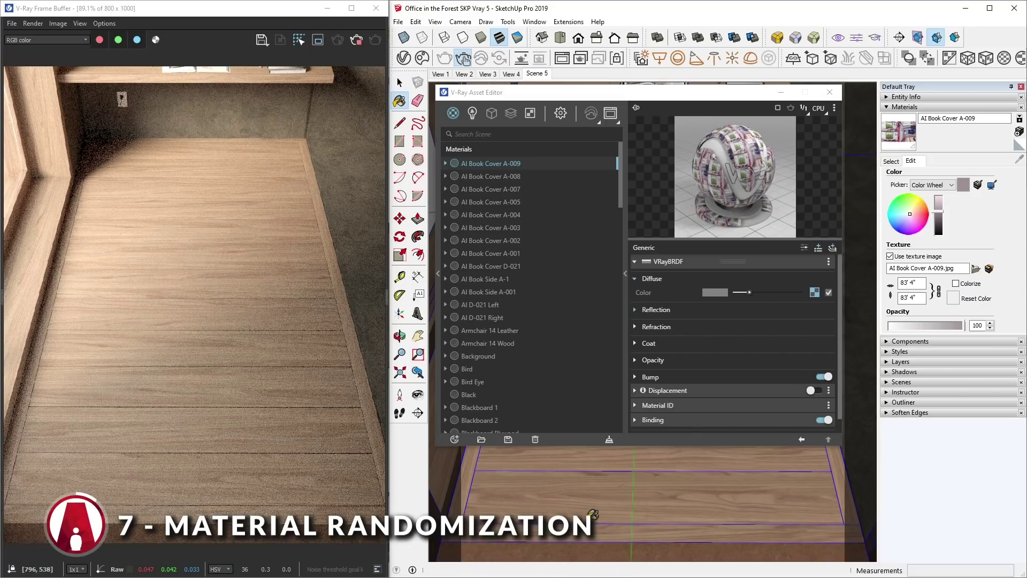
alt+click(595, 504)
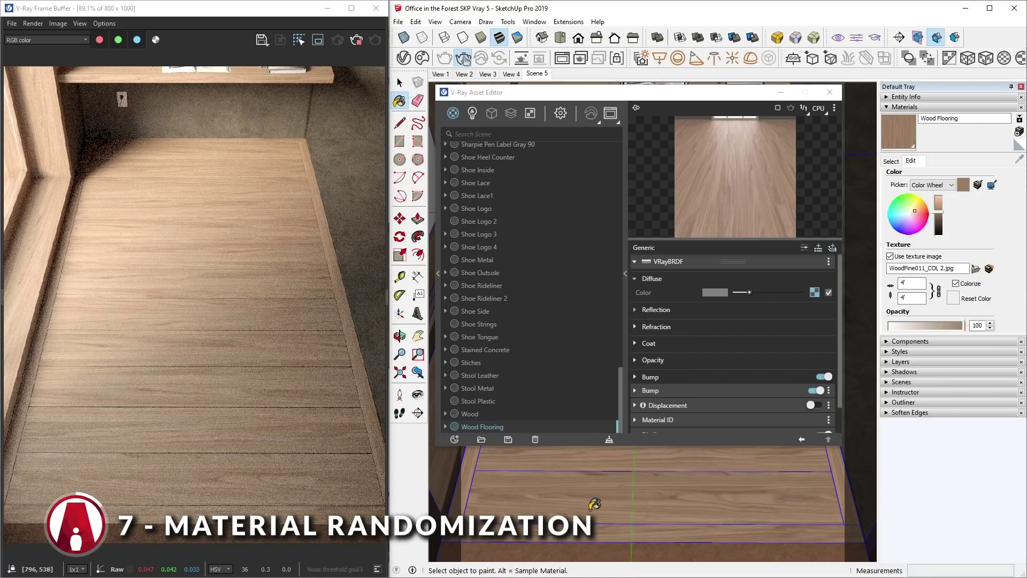
right_click(817, 293)
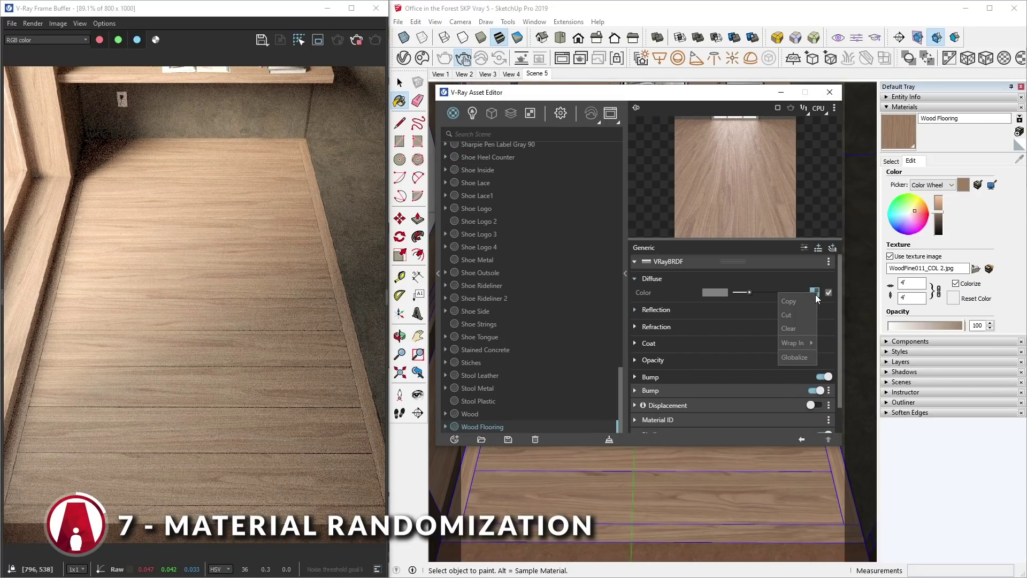
mouse_move(804, 345)
click(763, 288)
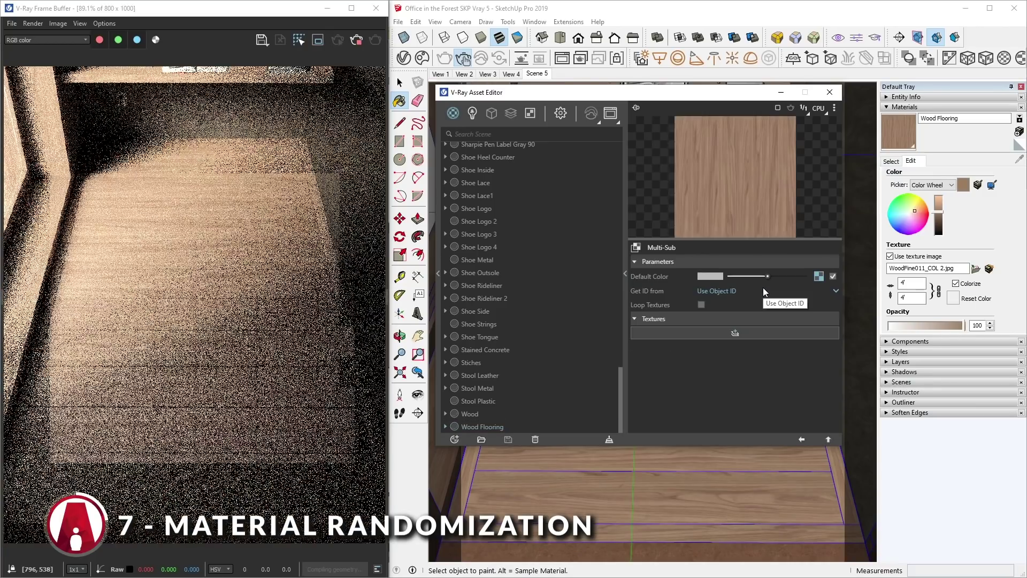
click(735, 292)
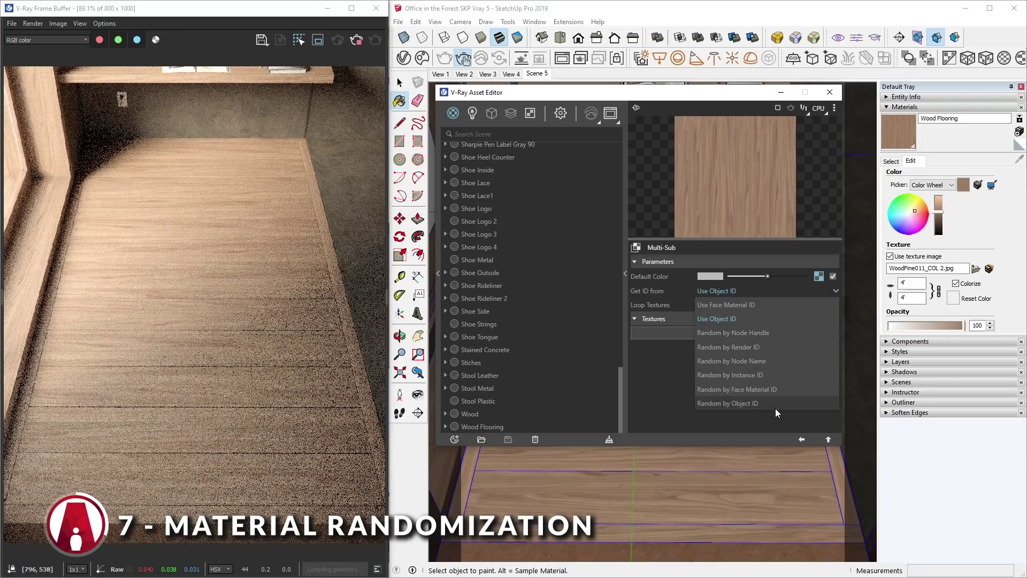
- Use Random by Face Material ID with hue 0.13, saturation 0.52 and gamma 0.13 variation
click(785, 389)
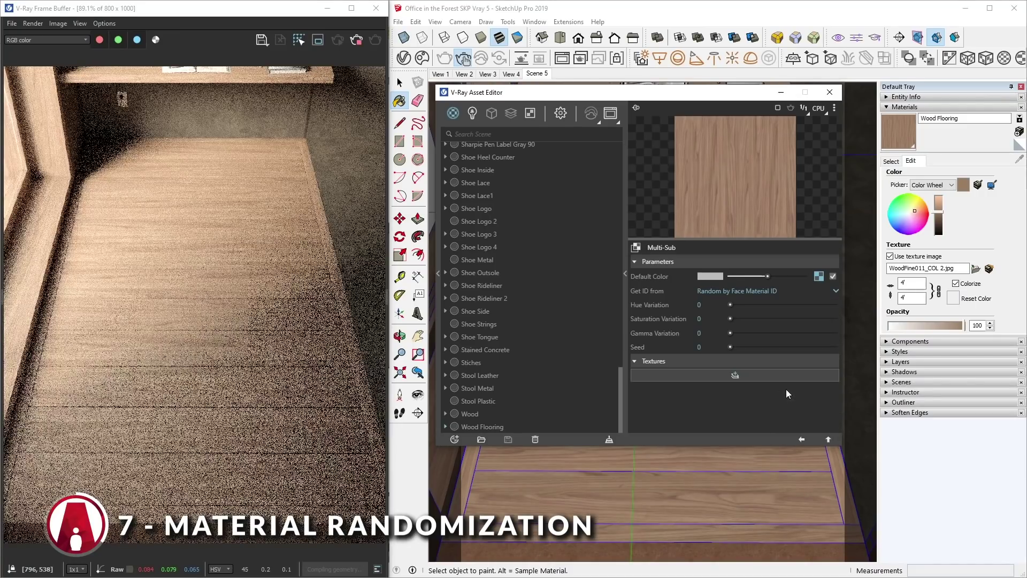
drag(731, 304, 744, 305)
click(784, 319)
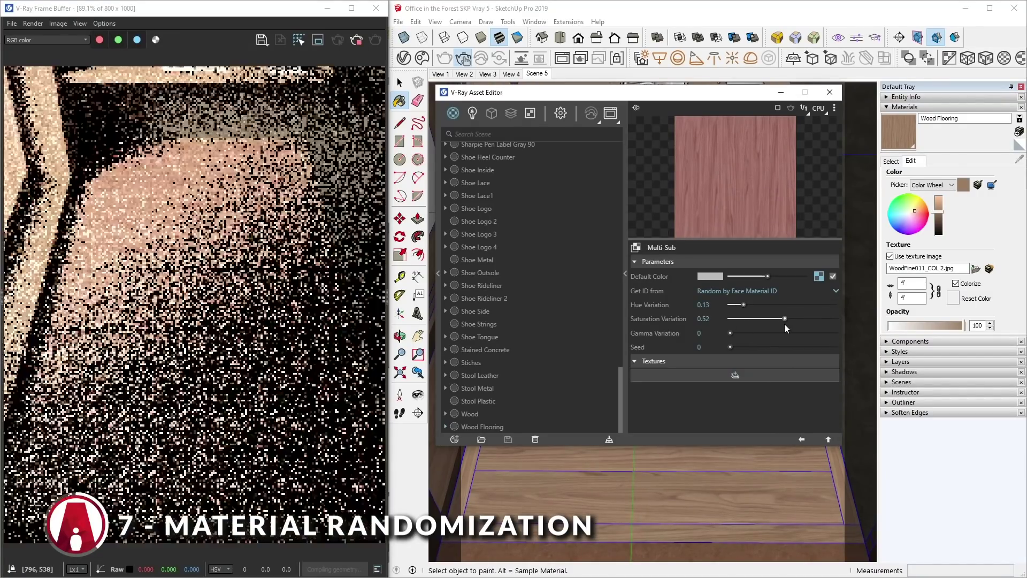
click(769, 332)
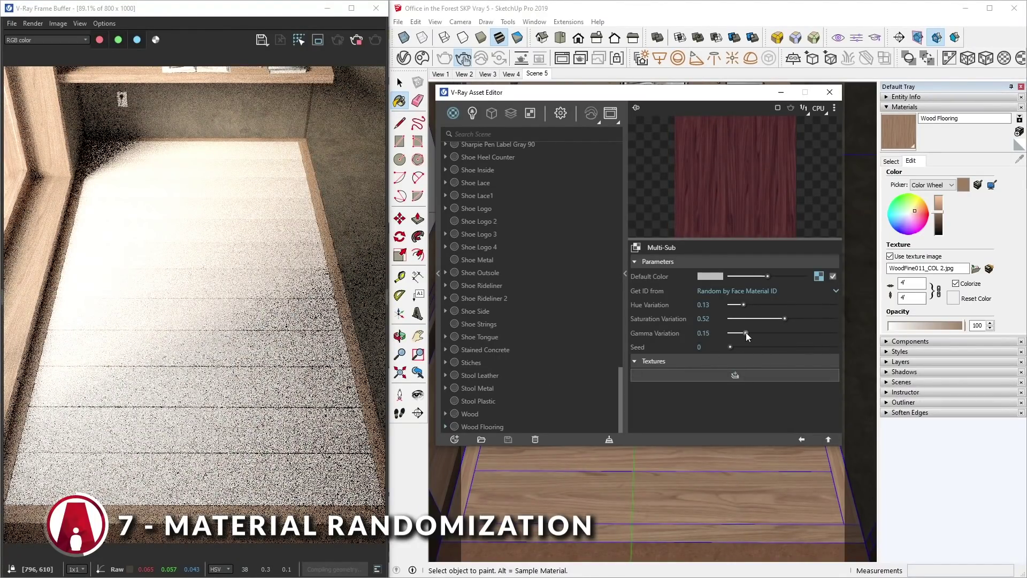
drag(745, 333, 744, 332)
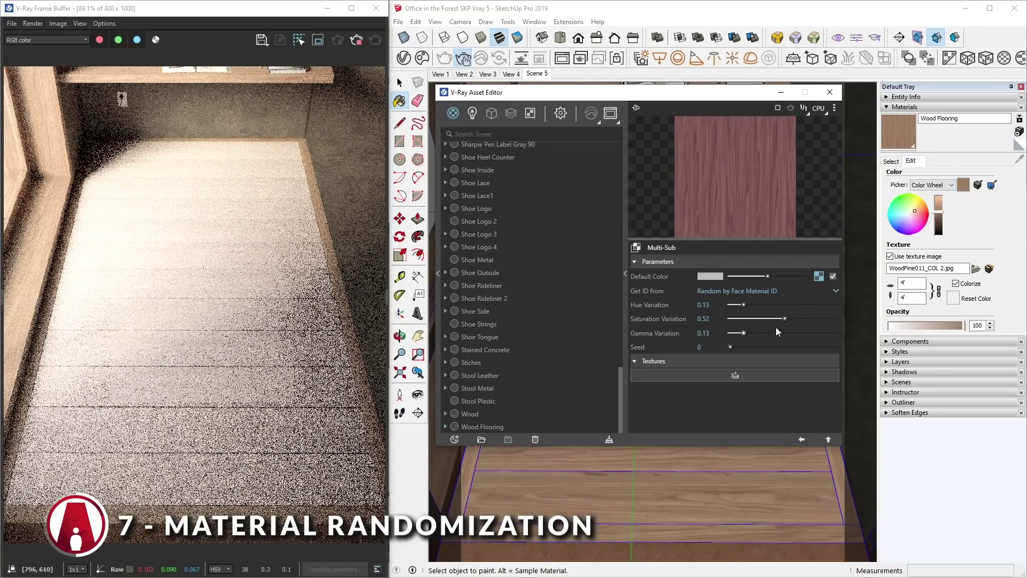
- Try Node Handle and Render ID, then use Random by Node Name with hue 0, saturation 0.09
click(747, 292)
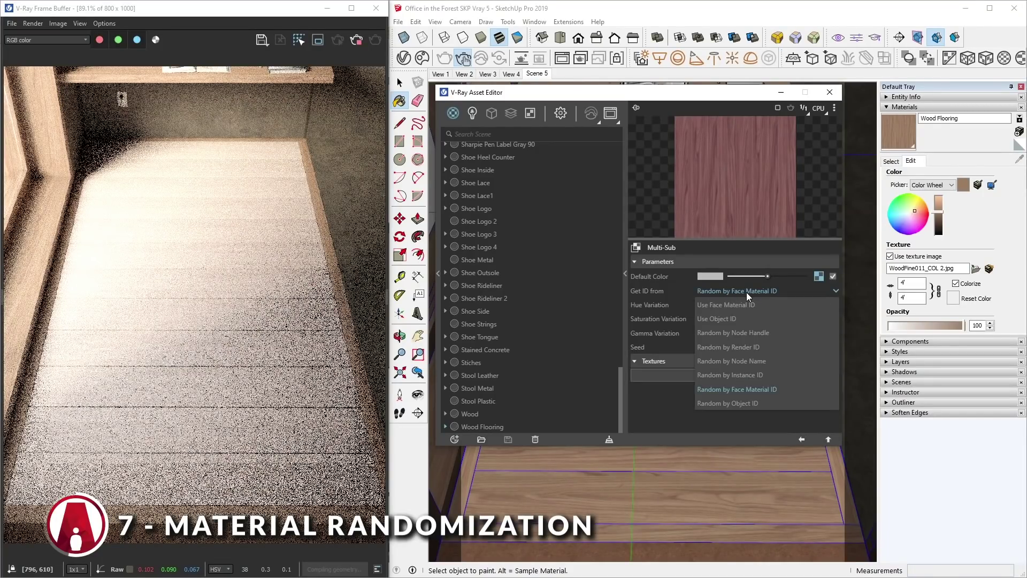
click(746, 334)
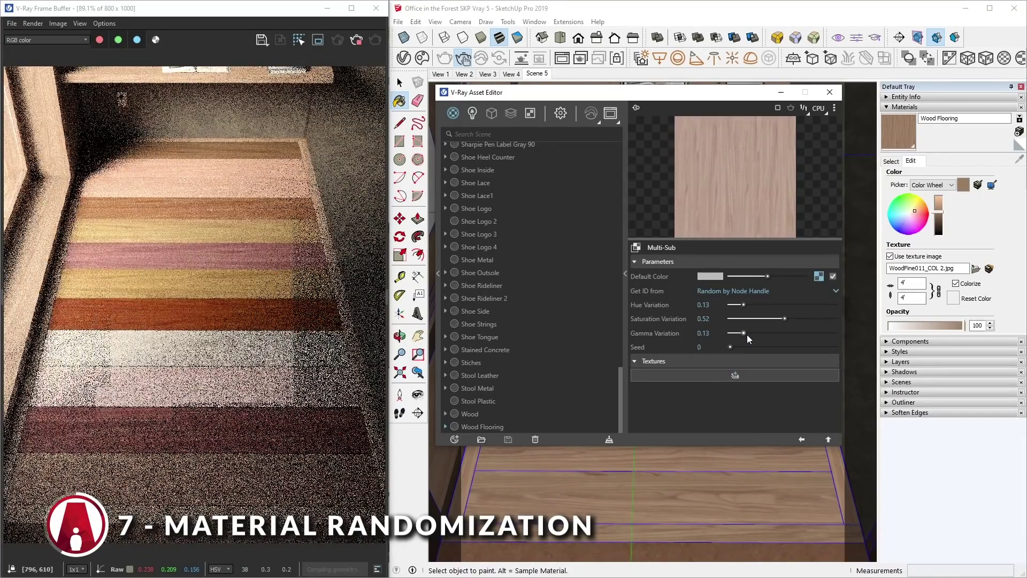
click(750, 291)
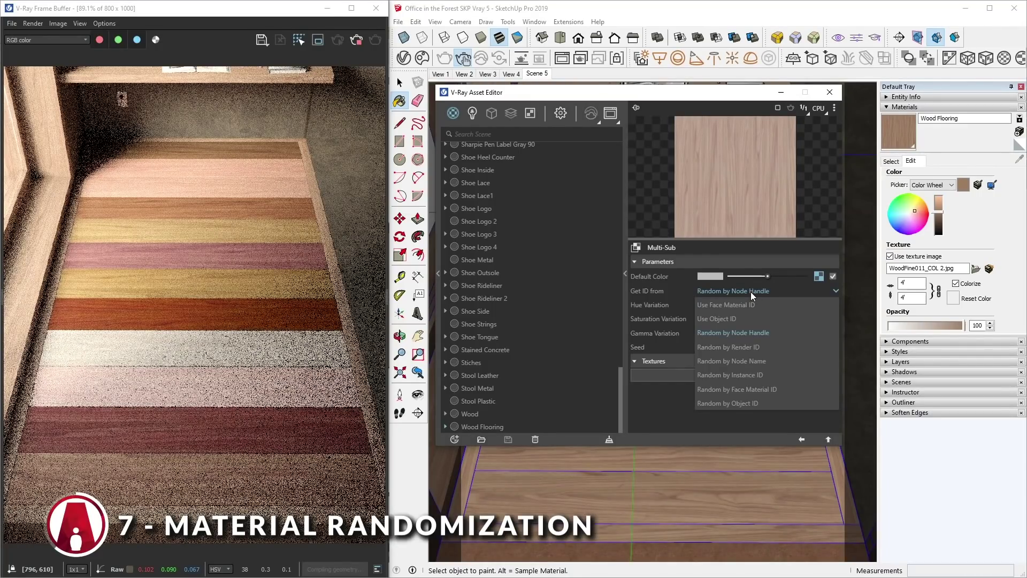
click(755, 346)
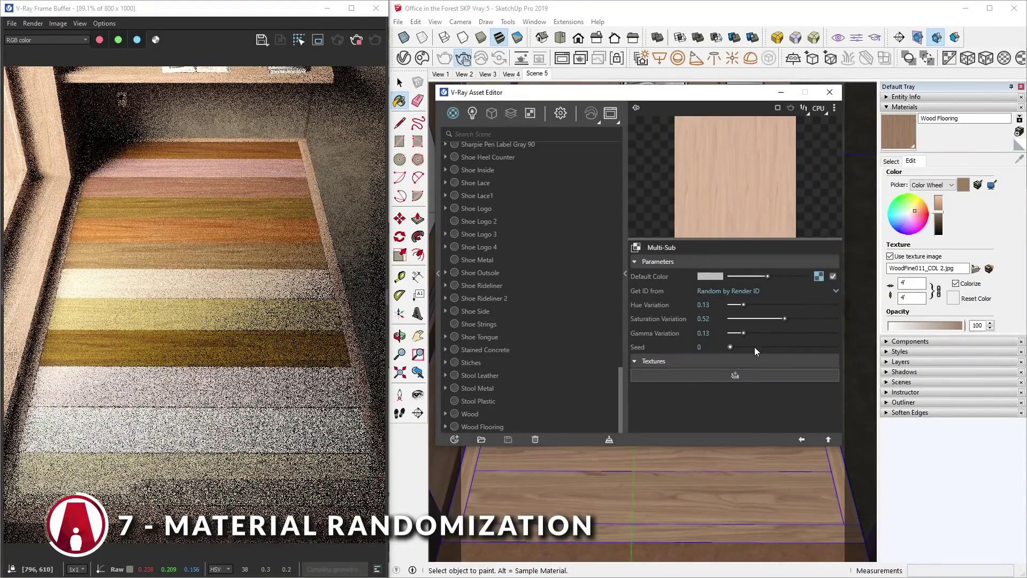
click(753, 291)
click(753, 360)
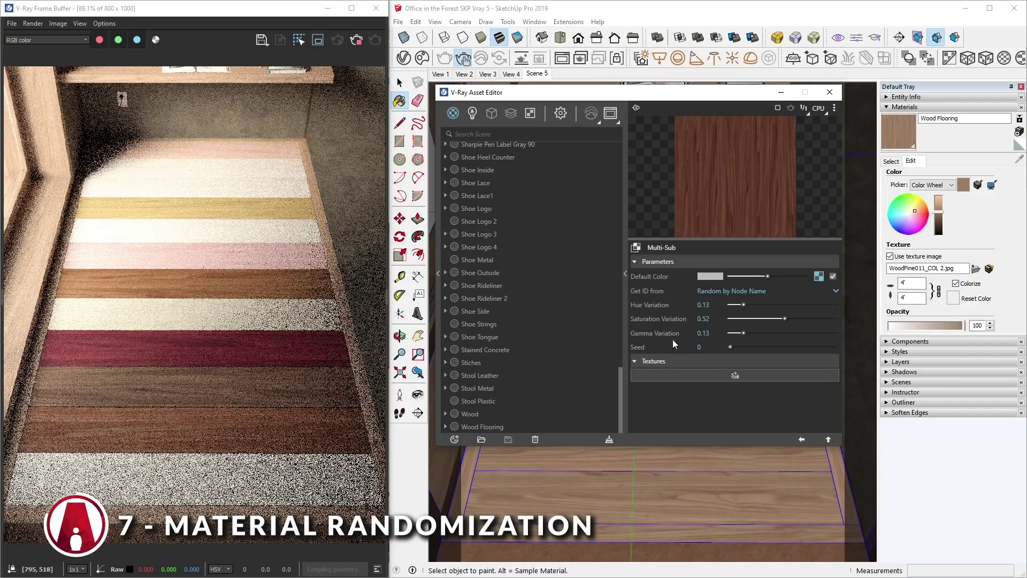
mouse_move(743, 304)
mouse_down()
mouse_move(732, 304)
mouse_move(771, 319)
mouse_move(739, 319)
mouse_move(731, 333)
mouse_move(730, 305)
mouse_up()
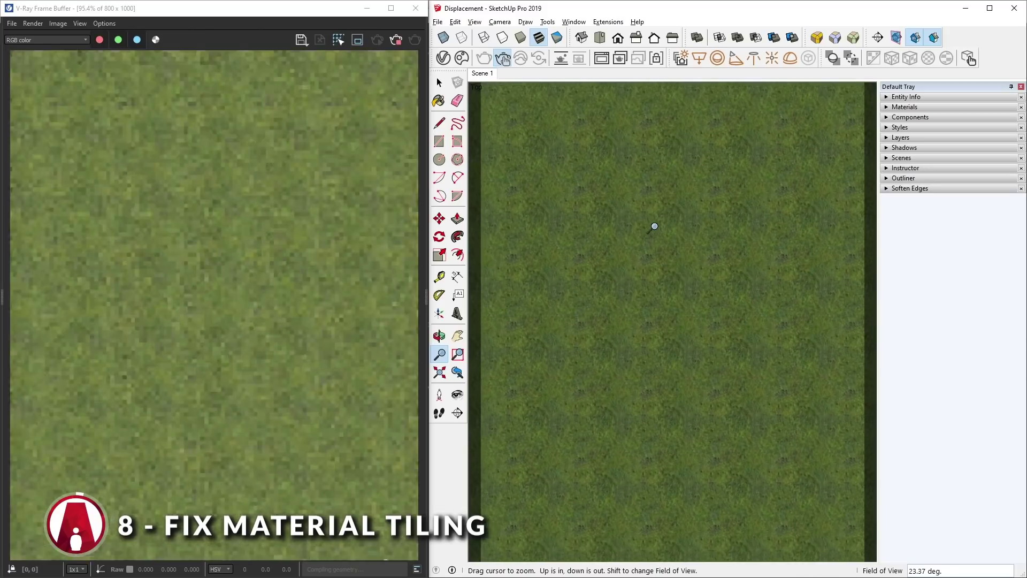
- Zoom in close on the repeating grass tiles, then zoom extents to show the whole plane
drag(695, 431, 626, 127)
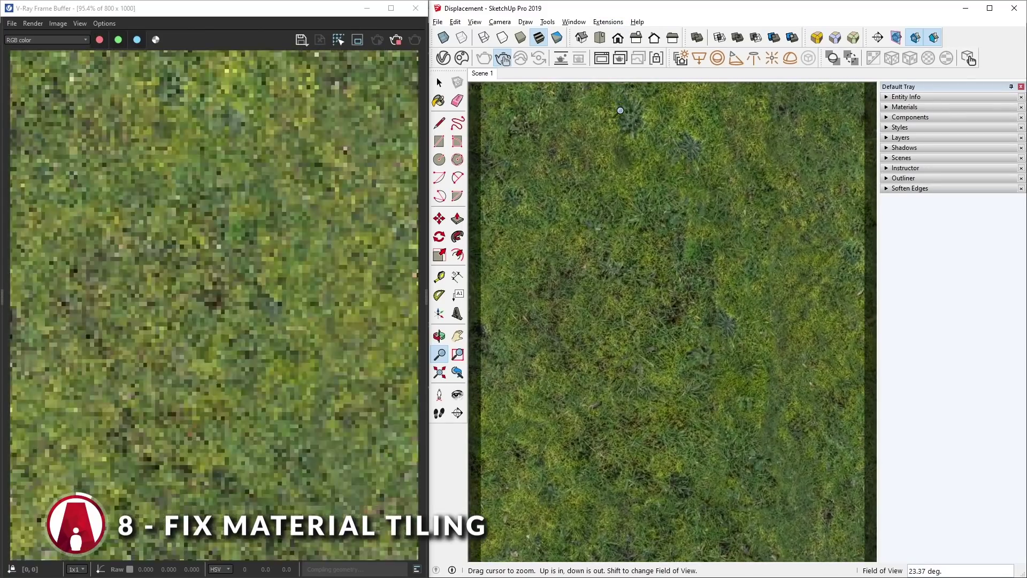
drag(680, 396, 669, 279)
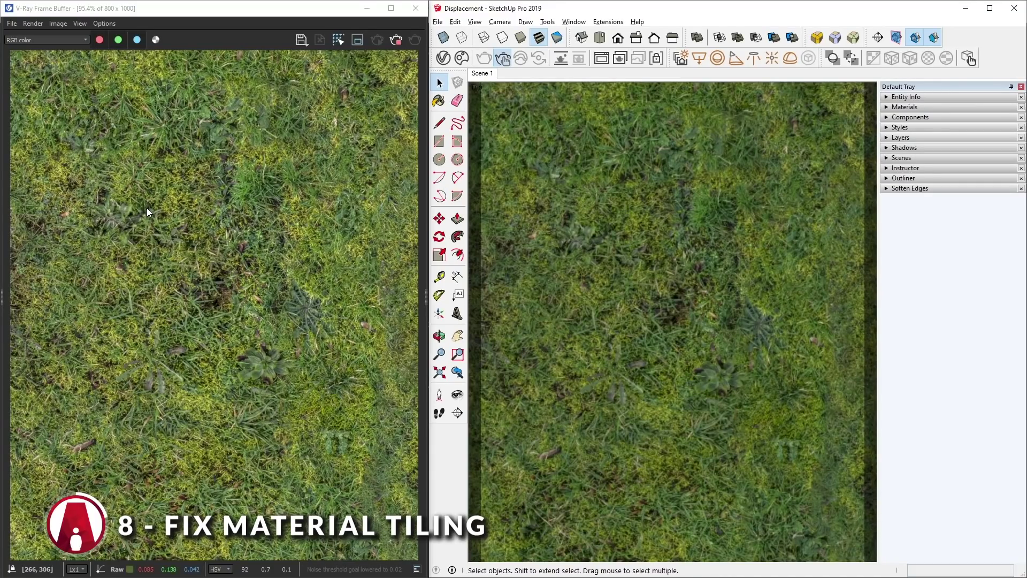
key(z)
mouse_move(669, 296)
mouse_down()
mouse_move(697, 456)
mouse_move(701, 321)
mouse_move(709, 489)
mouse_up()
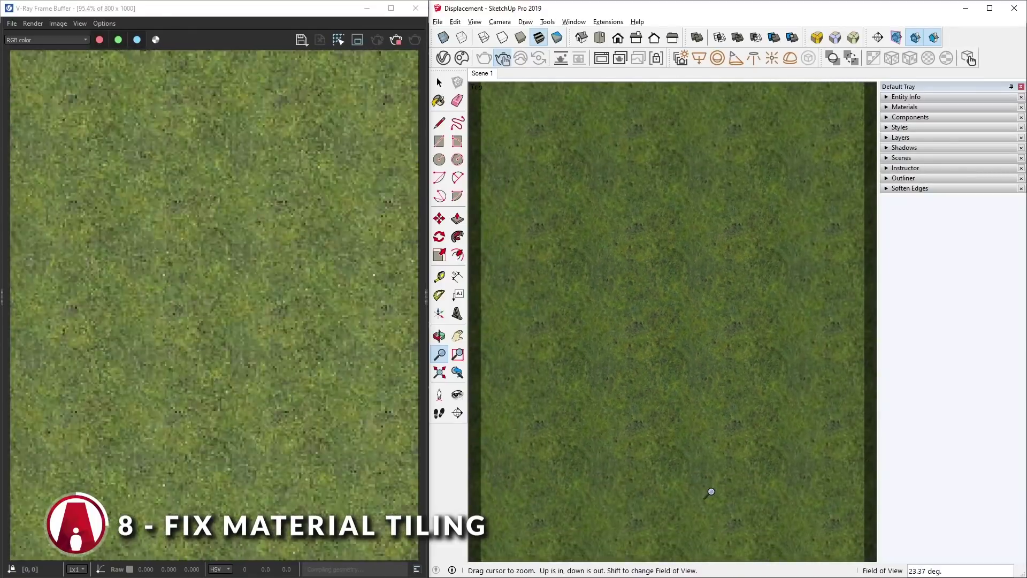
key(shift+z)
key(space)
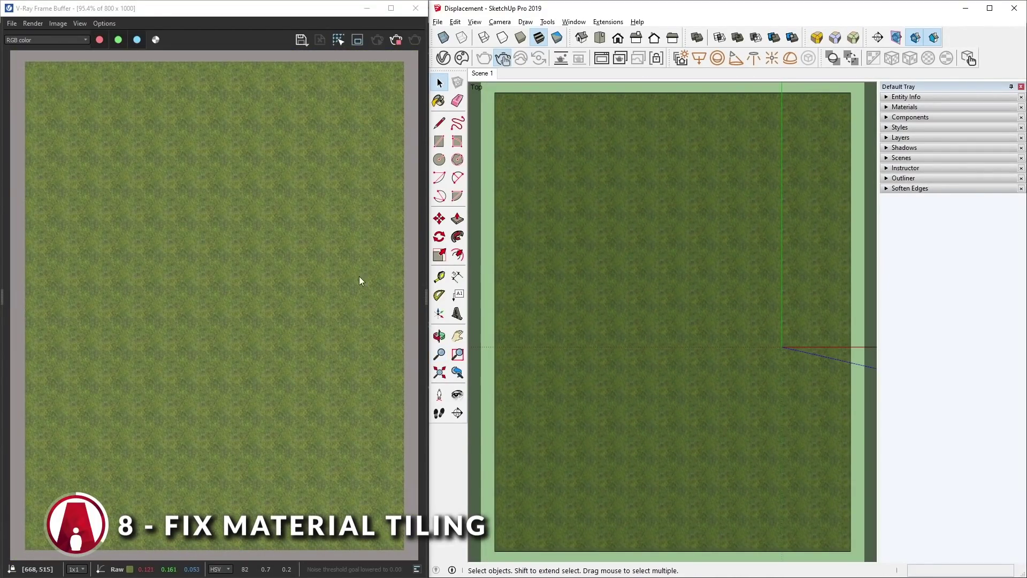
- Set the grass bitmap's placement to Mapping Source and enable Stochastic tiling in its UVW Placement
click(444, 58)
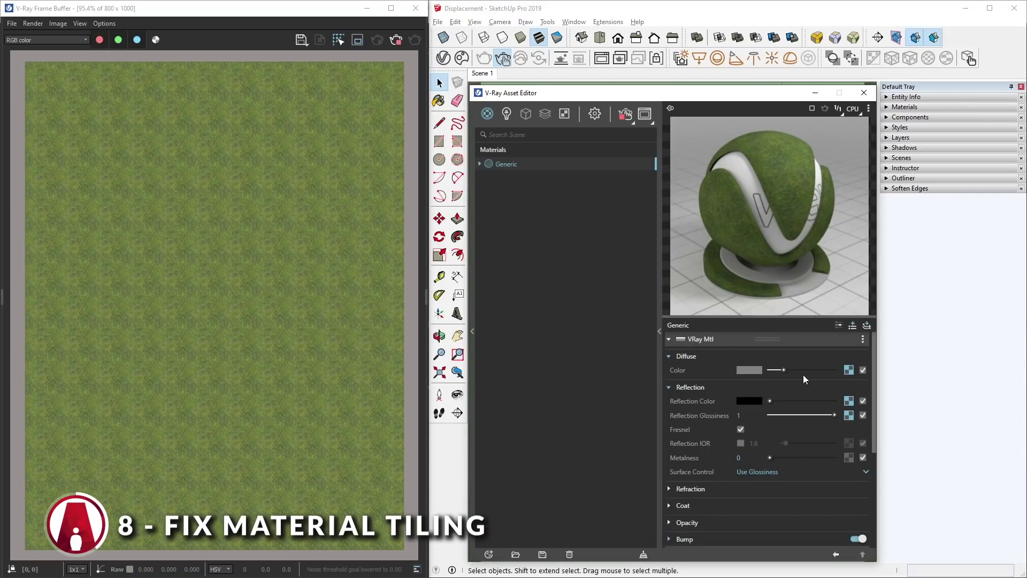
click(849, 370)
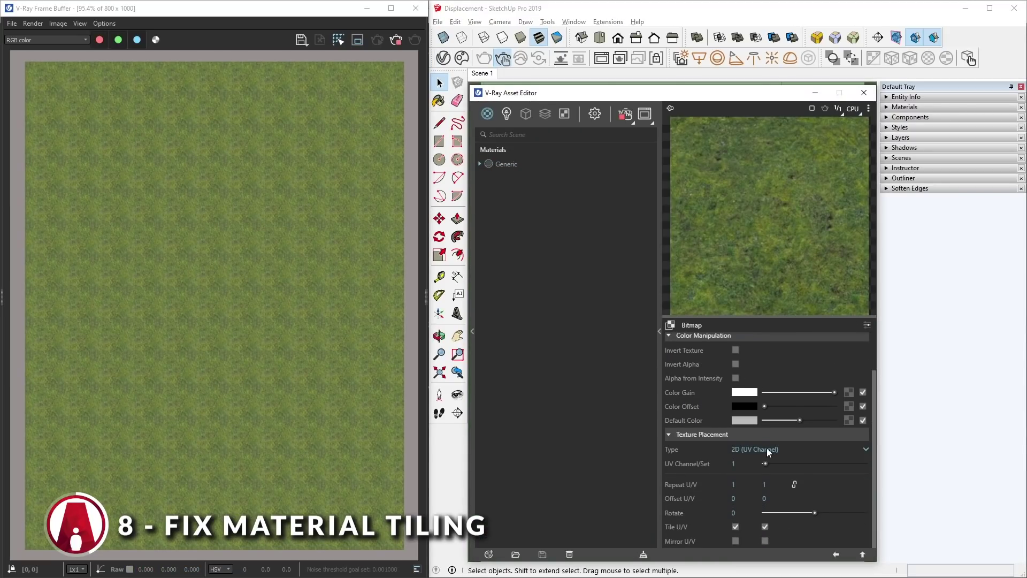
click(748, 455)
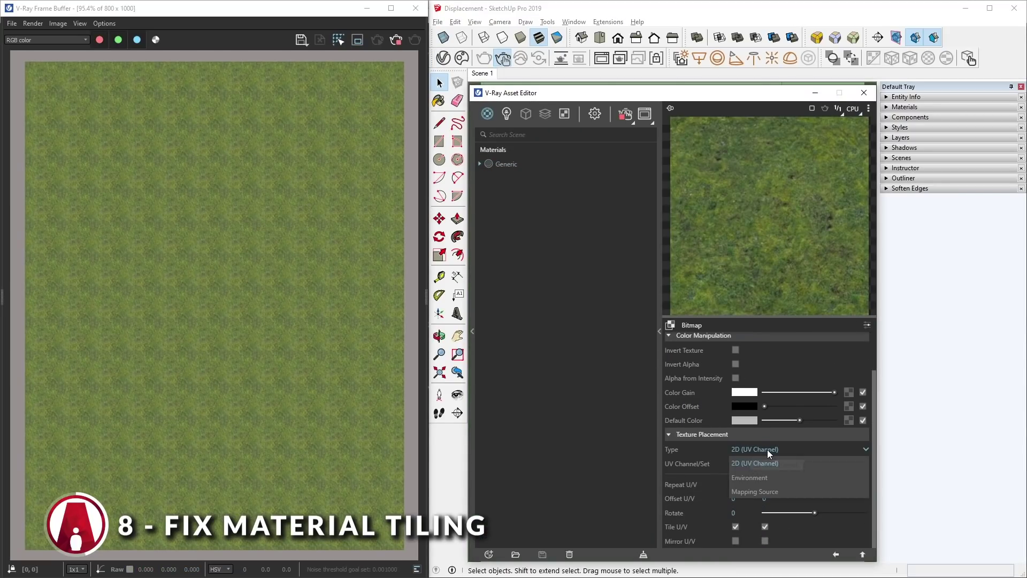
click(768, 495)
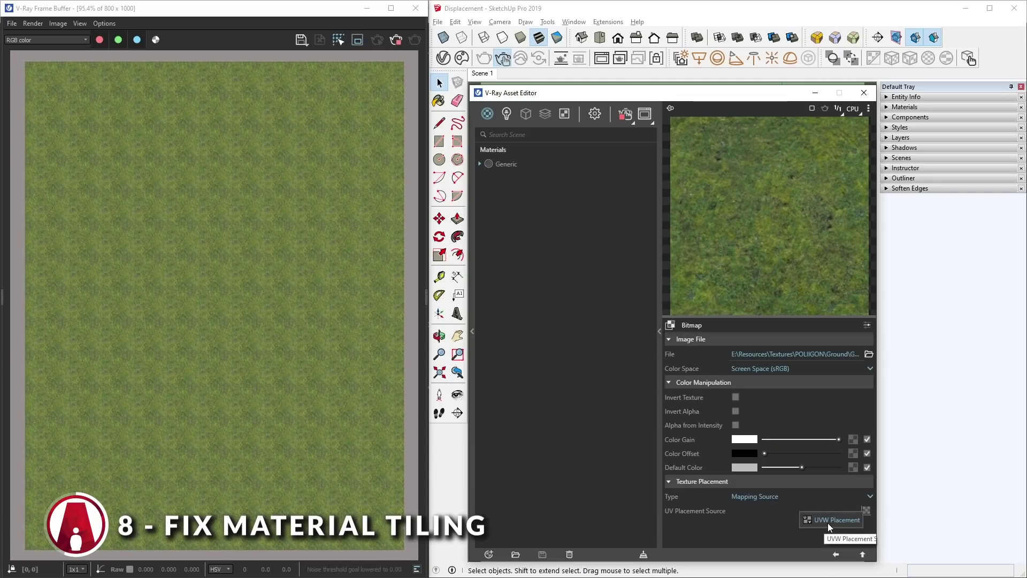
click(829, 522)
click(692, 460)
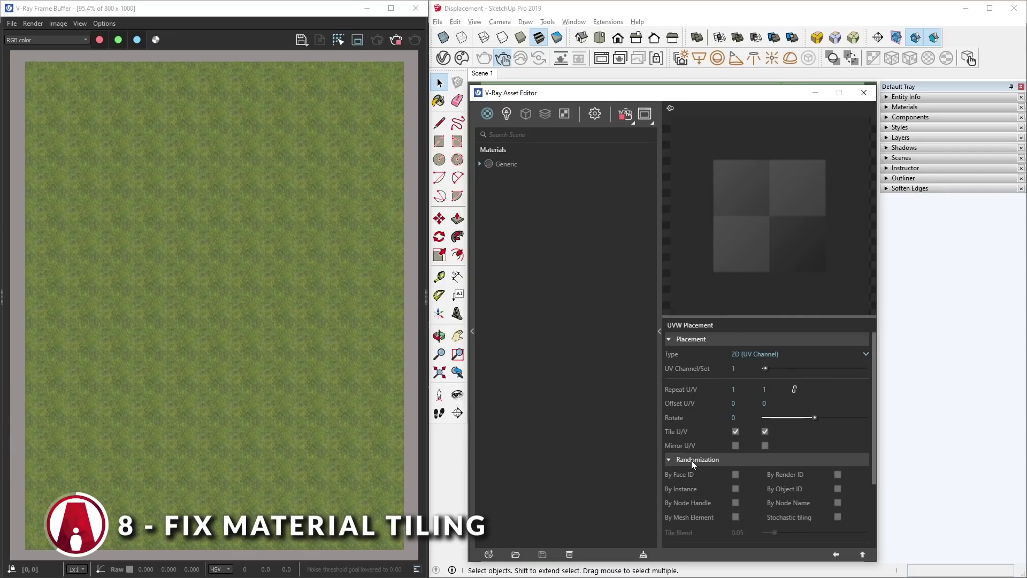
scroll(700, 457, down, 3)
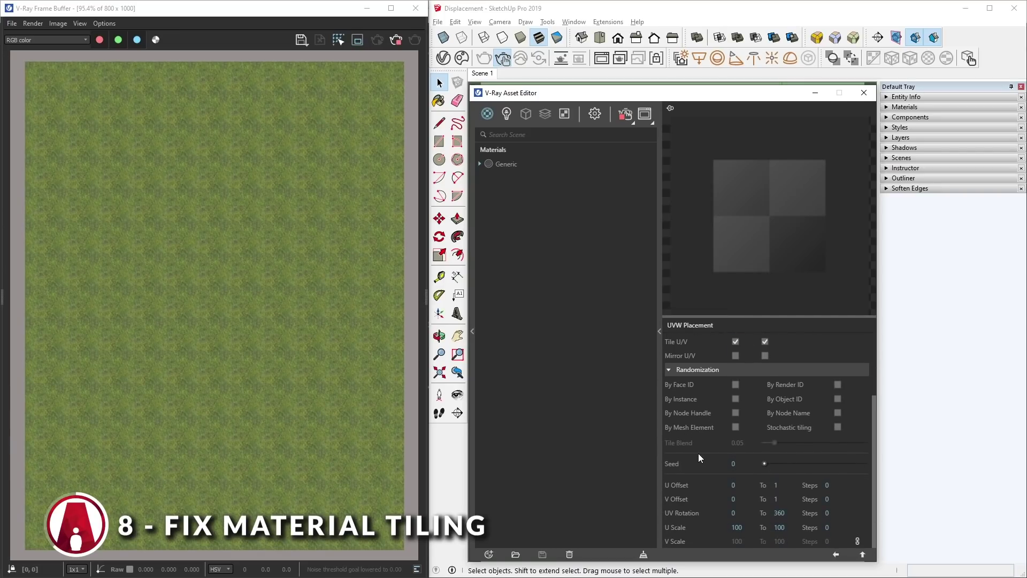
click(838, 427)
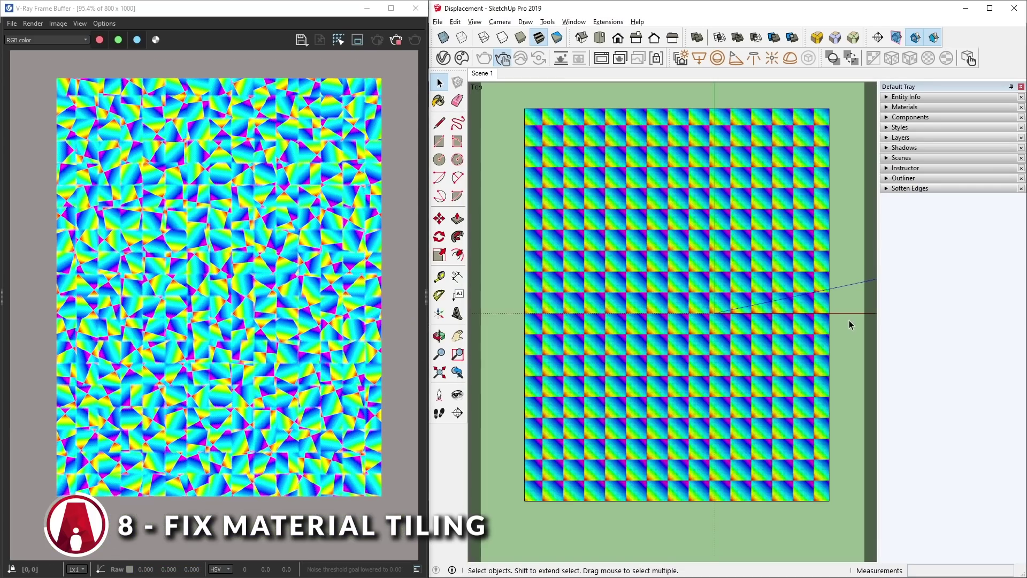
scroll(708, 190, up, 5)
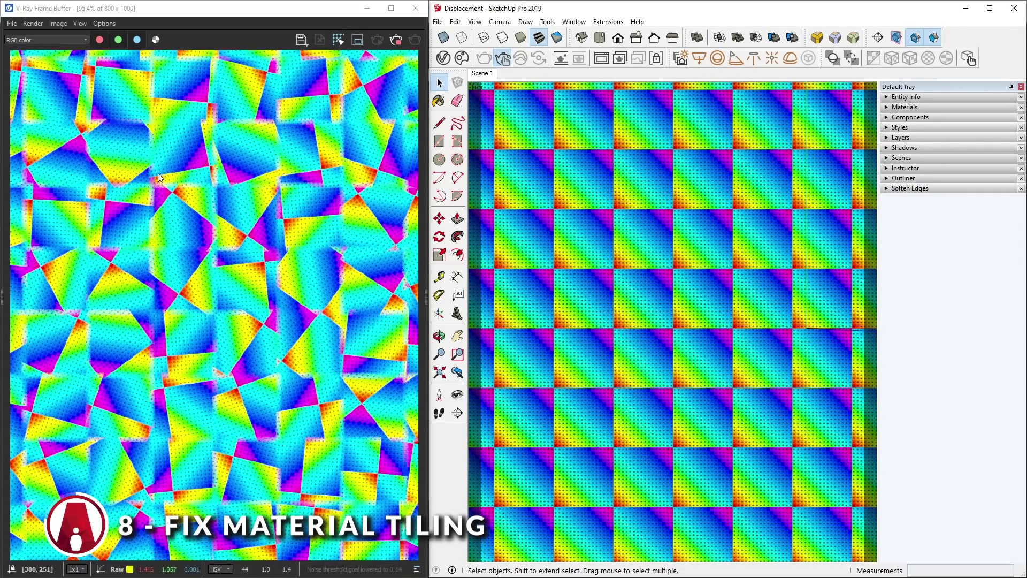
scroll(622, 413, up, 3)
scroll(250, 376, up, 1)
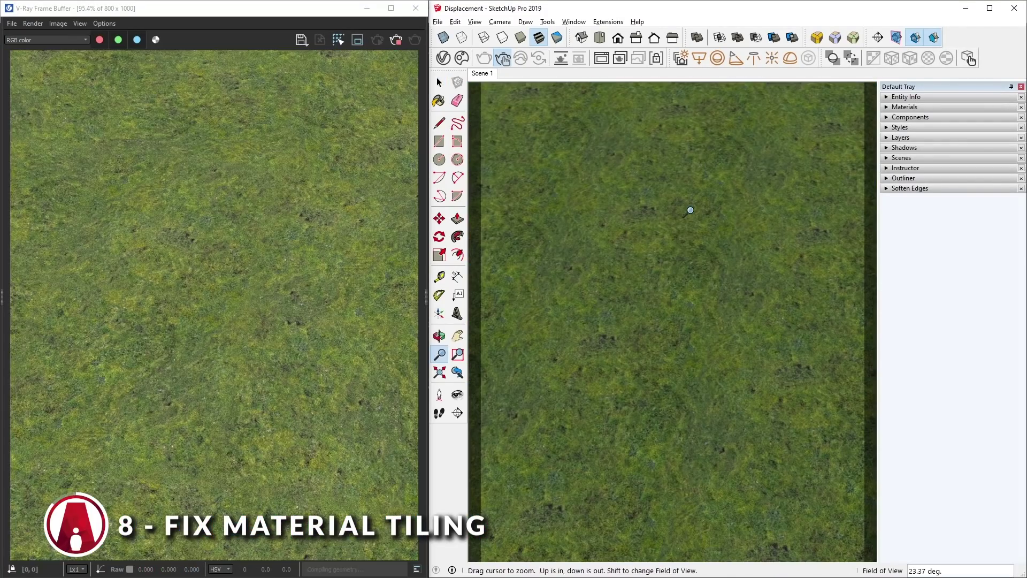
scroll(683, 368, down, 5)
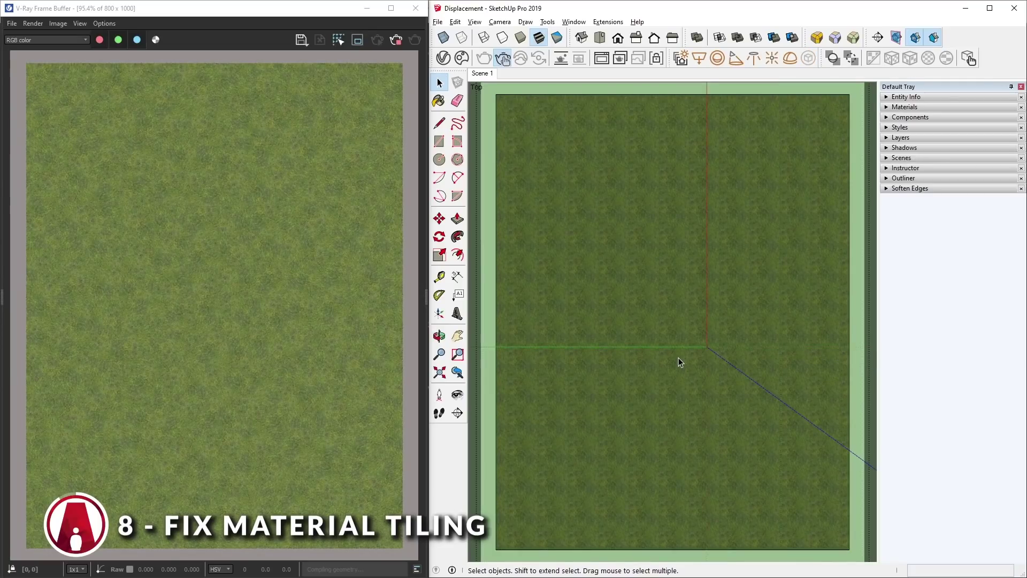
scroll(680, 359, down, 4)
- Scale the grass rectangle up about 2.4 times around its centre
click(707, 348)
key(s)
ctrl+drag(752, 349, 849, 360)
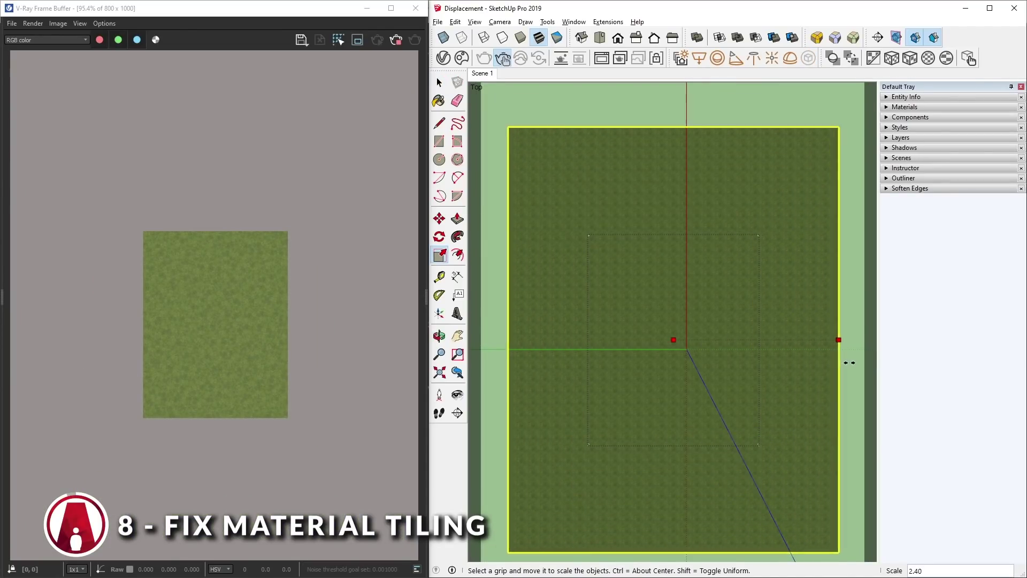
key(space)
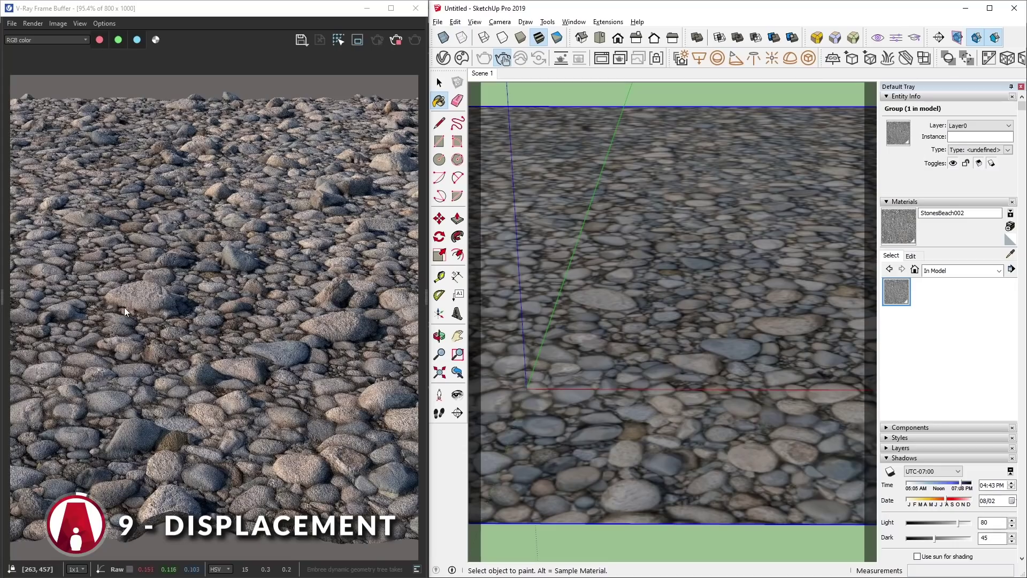
- Zoom in toward the StonesBeach002 plane and expand its material's Displacement rollout
middle_drag(503, 286, 631, 289)
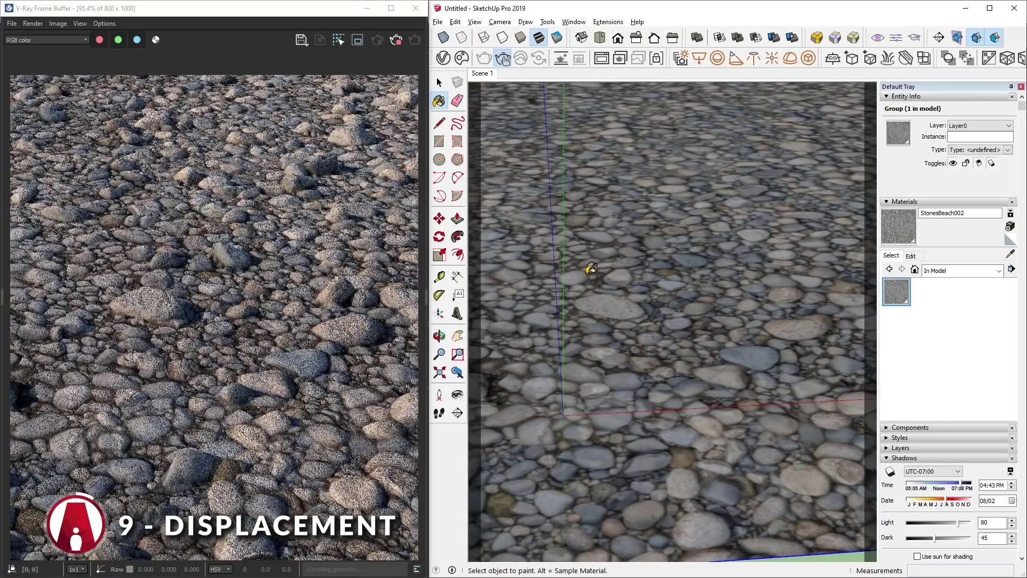
scroll(591, 275, up, 2)
key(space)
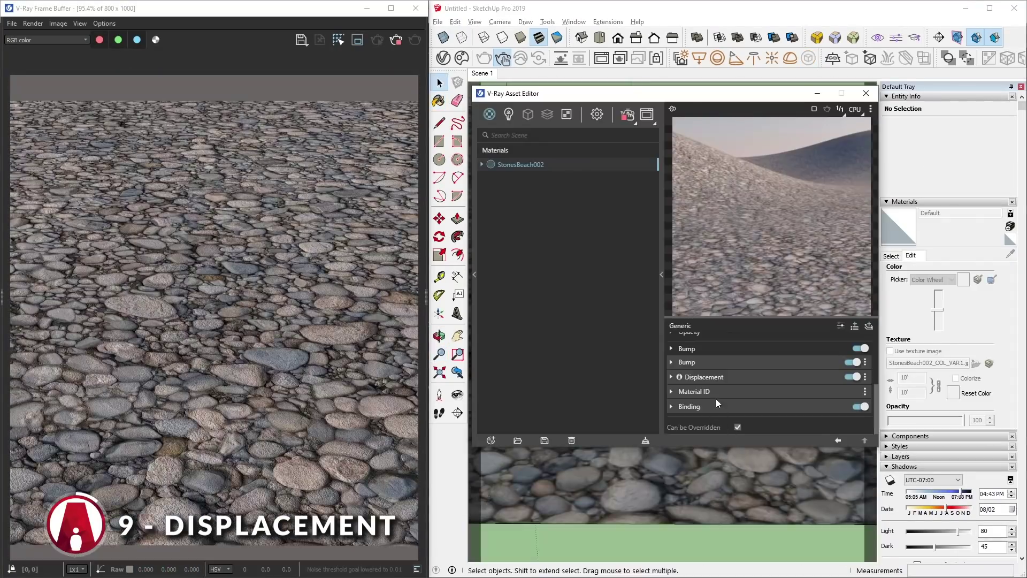
click(715, 378)
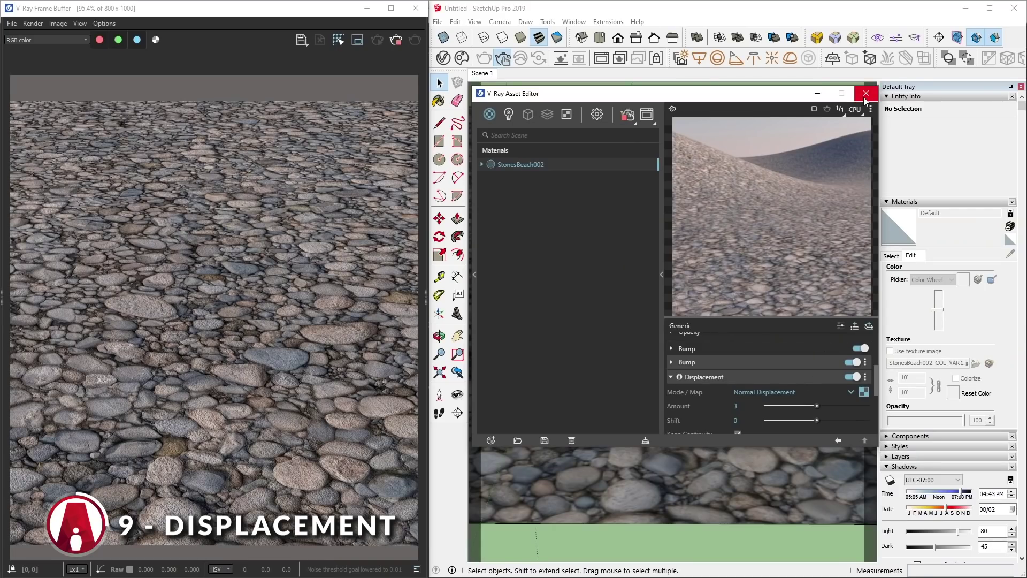
- Turn the stone face into a group and pick StonesBeach002 from the In Model materials
click(867, 95)
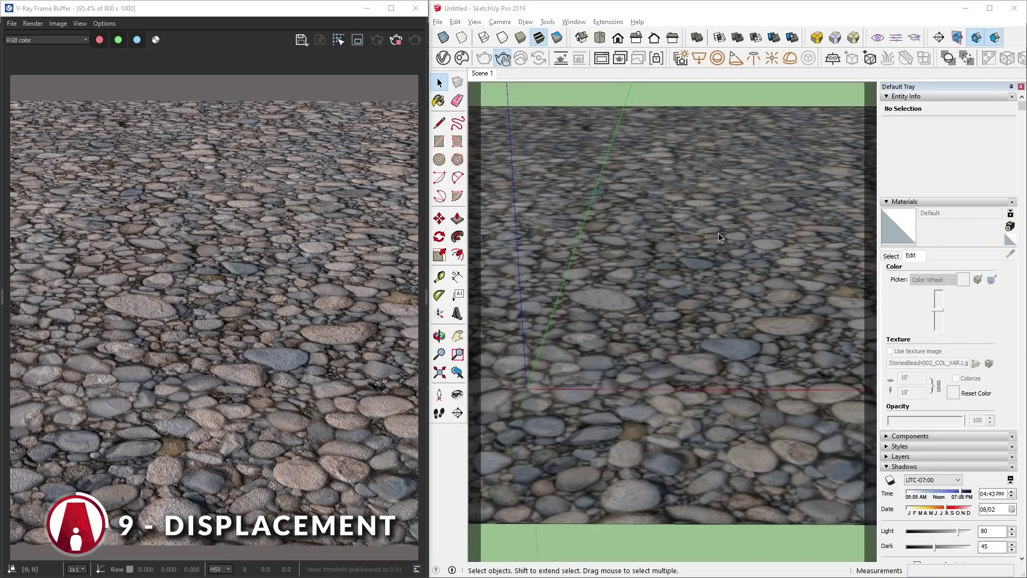
double_click(711, 274)
right_click(708, 274)
click(767, 333)
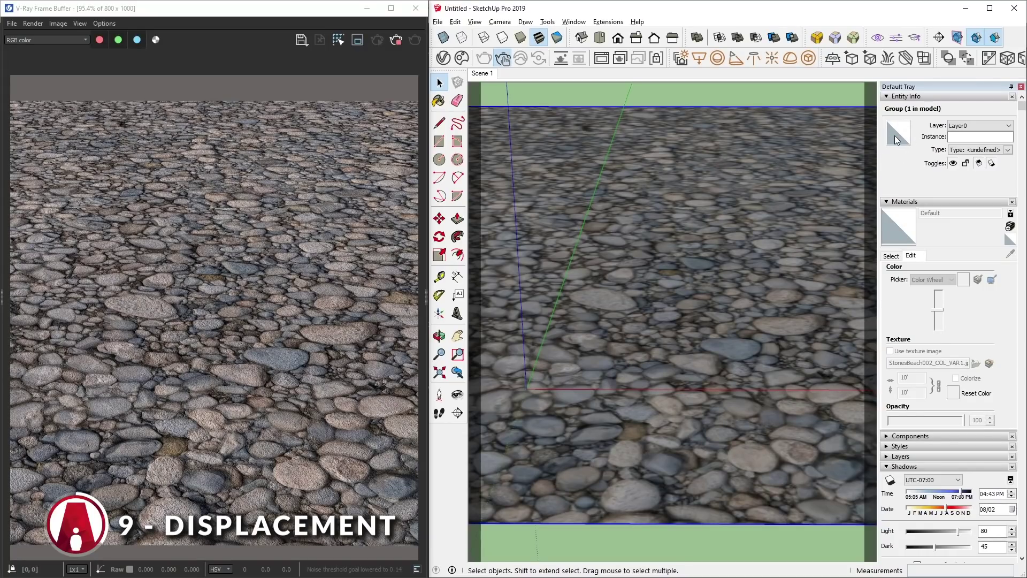
click(890, 256)
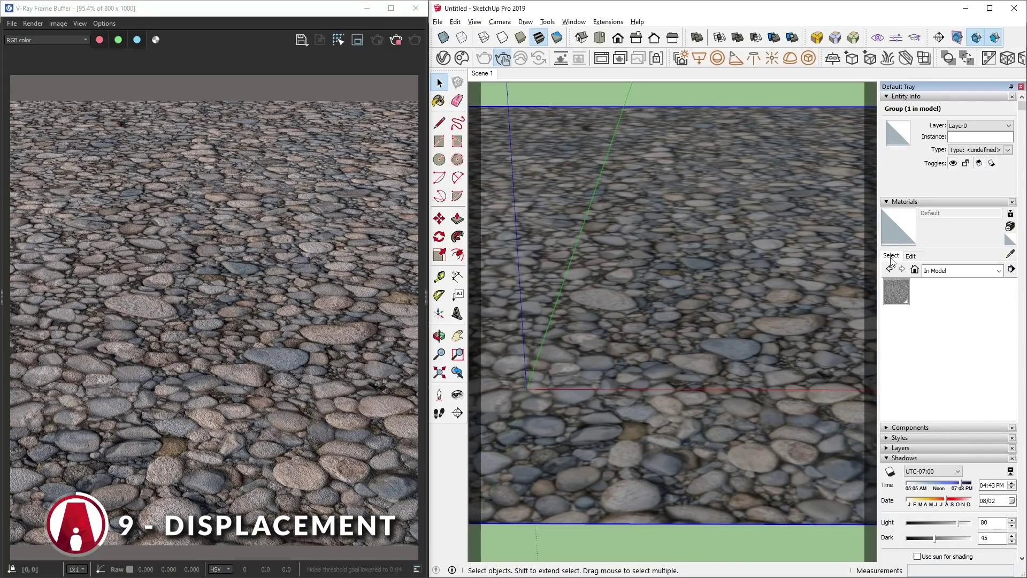
click(897, 296)
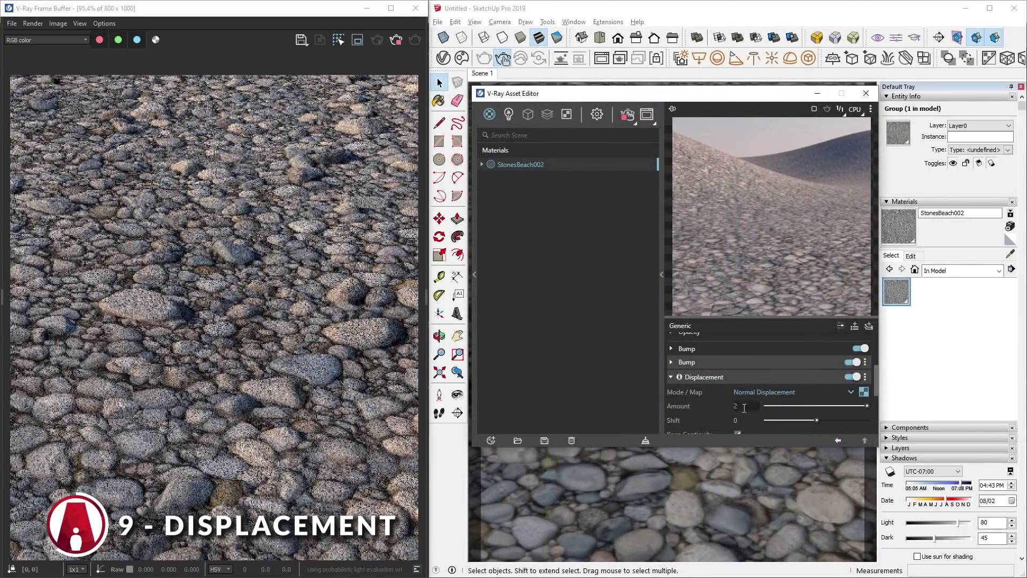
- Set the displacement amount to 4, then paint the ground group with the Default material
key(BackSpace)
text(4)
key(Return)
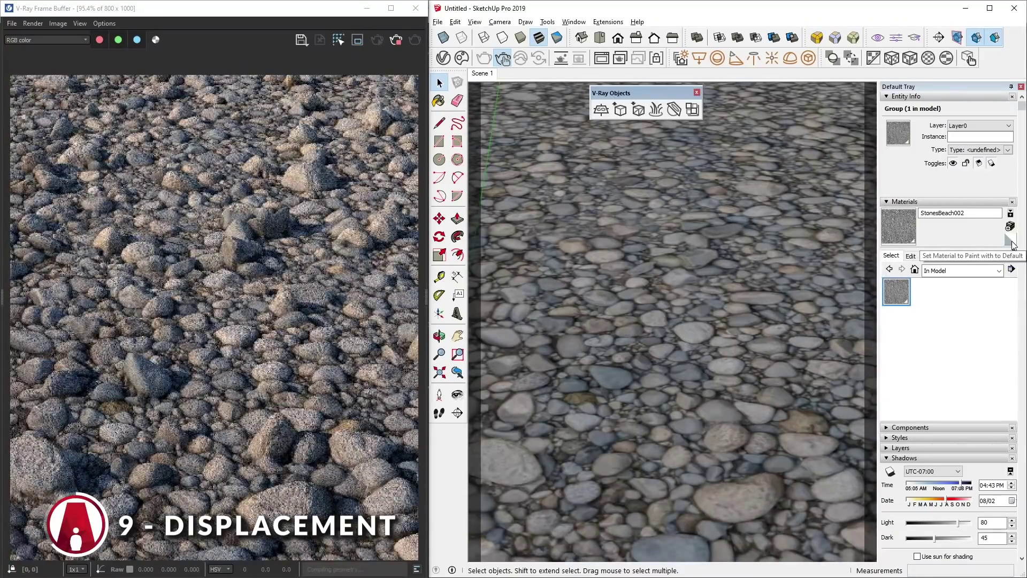
key(b)
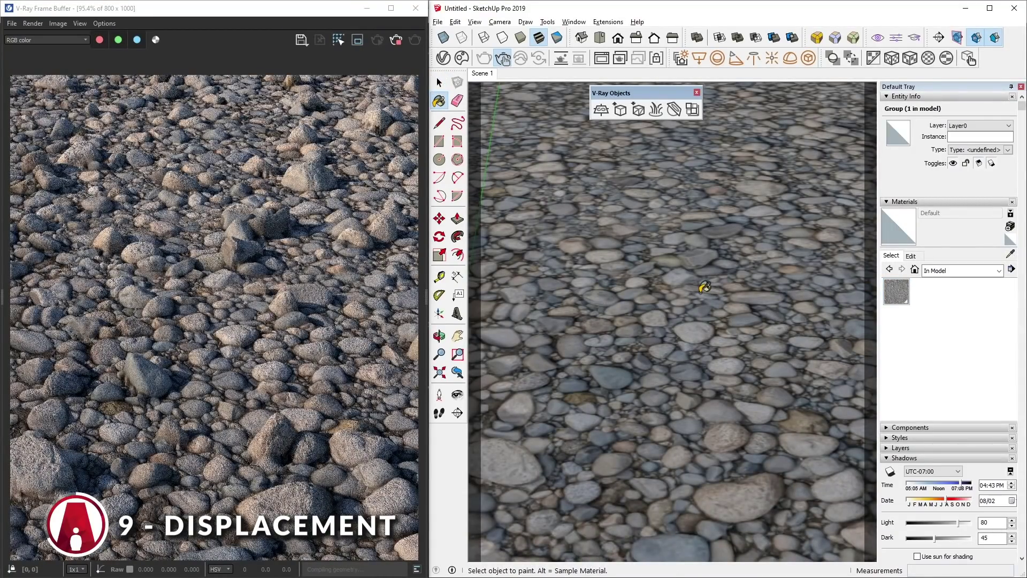
key(space)
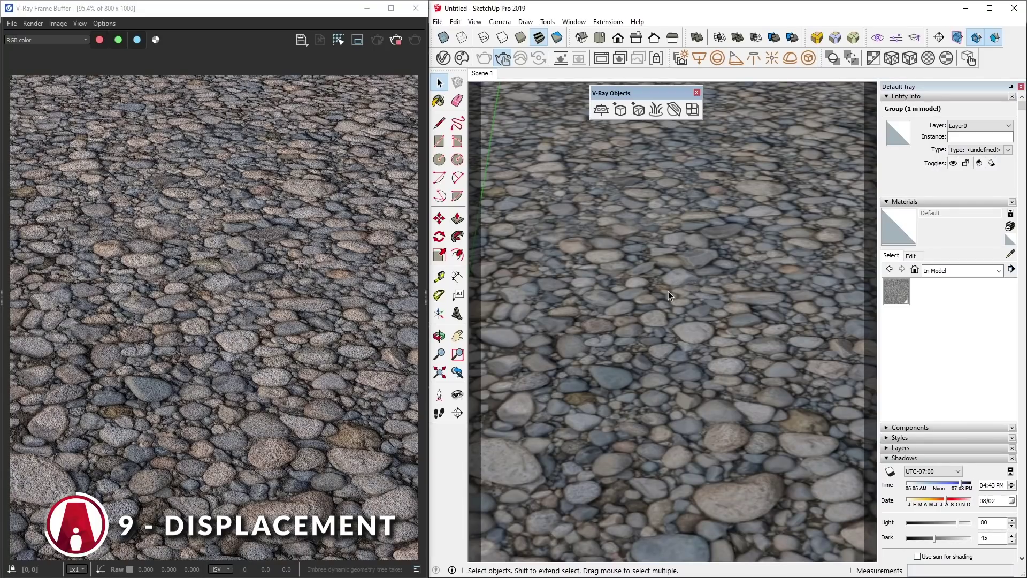
scroll(630, 291, down, 4)
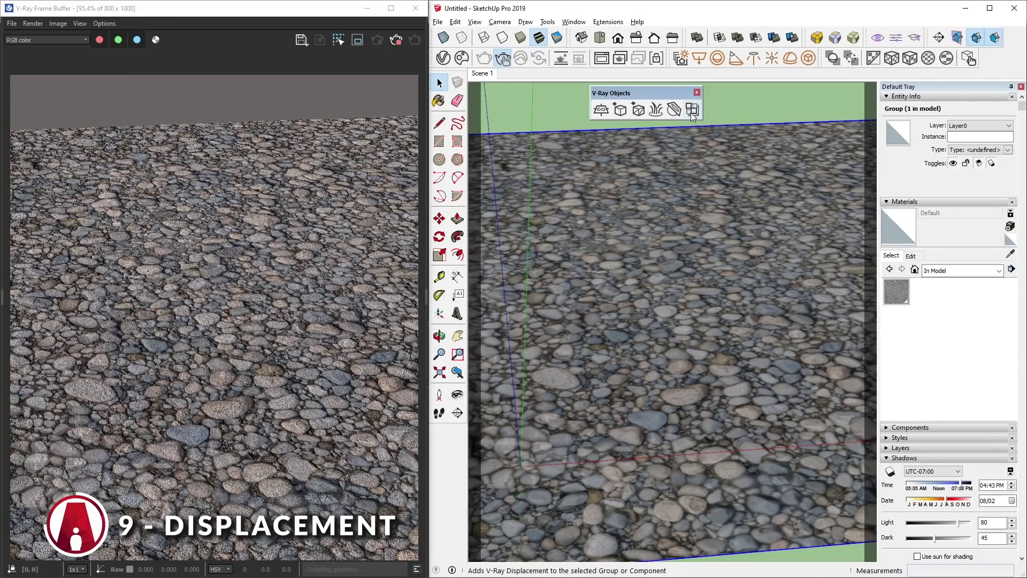
- Add V-Ray displacement to the ground group and load the StonesBeach002_DISP height map into it
click(692, 110)
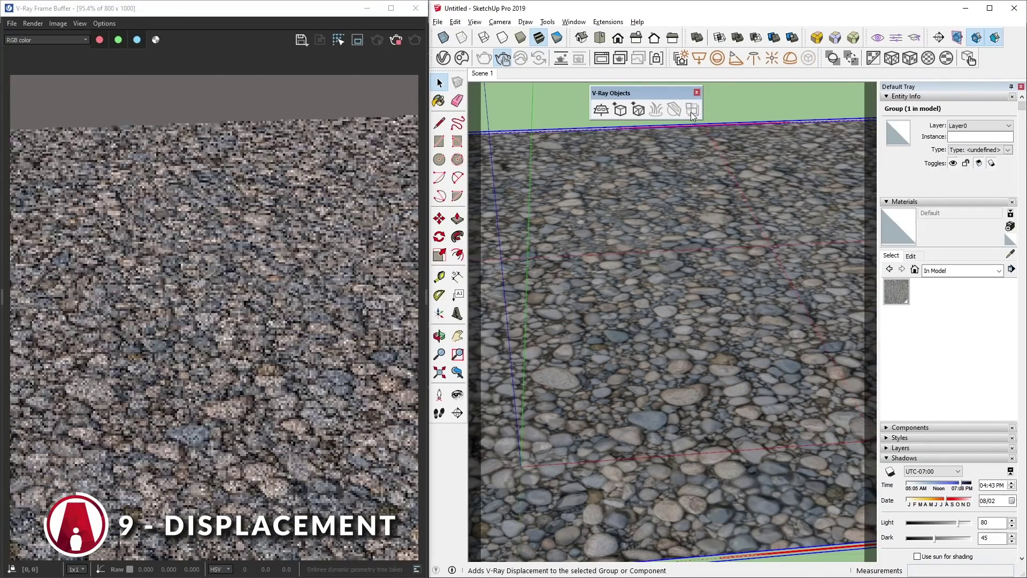
click(443, 58)
click(529, 154)
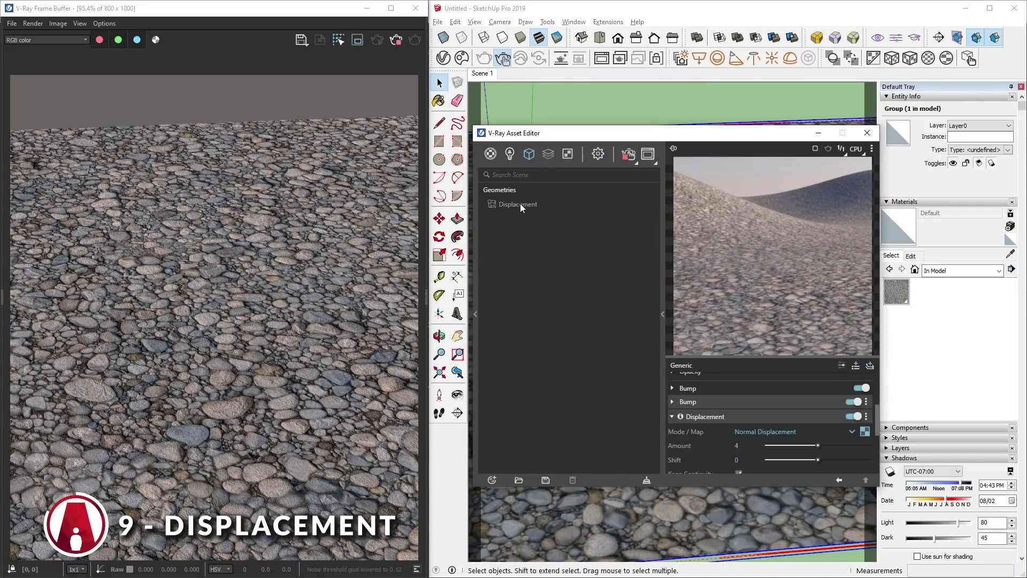
click(521, 204)
click(866, 397)
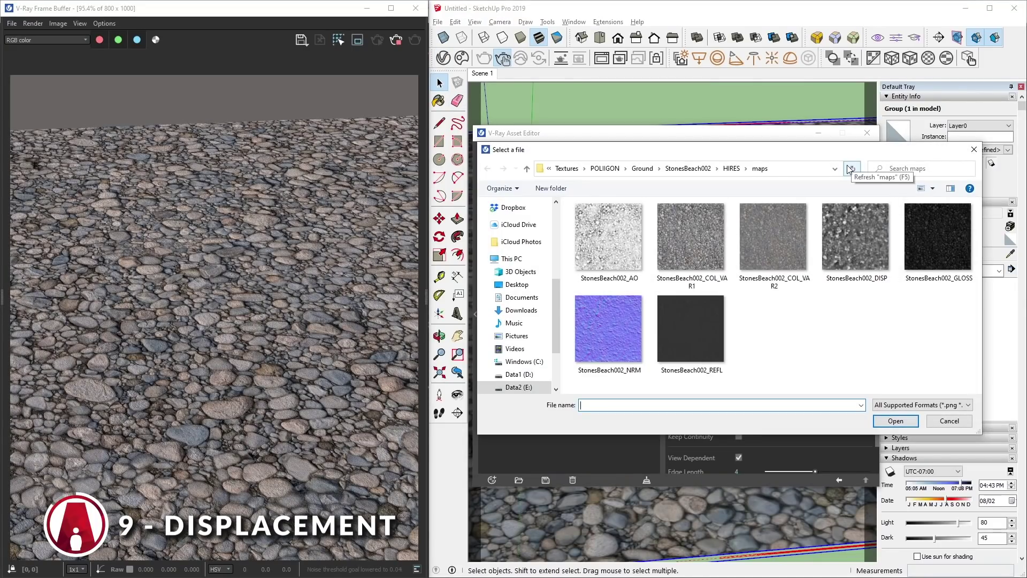
double_click(860, 244)
click(839, 480)
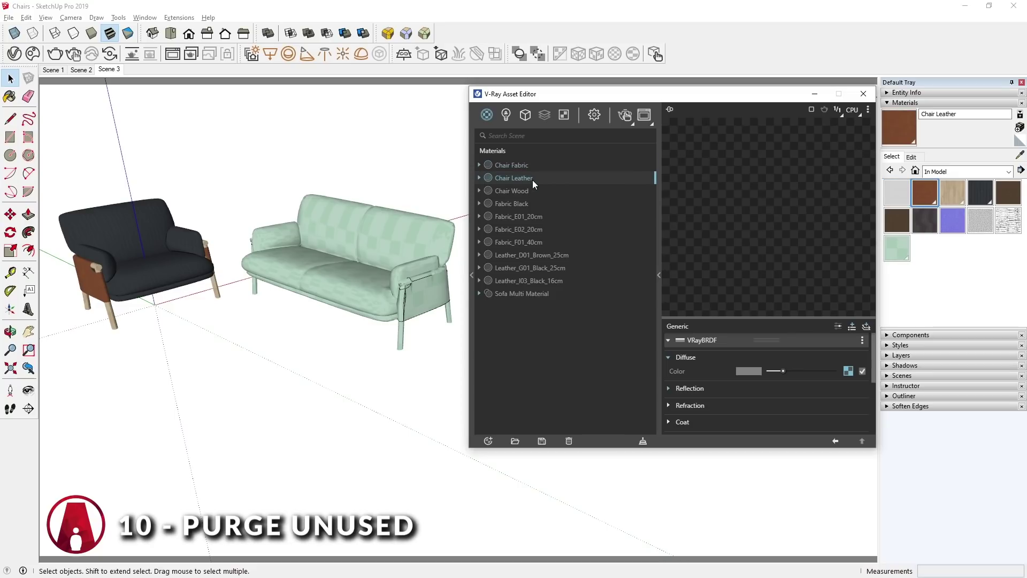
- Preview each V-Ray material in turn, from Chair Wood through Leather_I03_Black_16cm
click(531, 190)
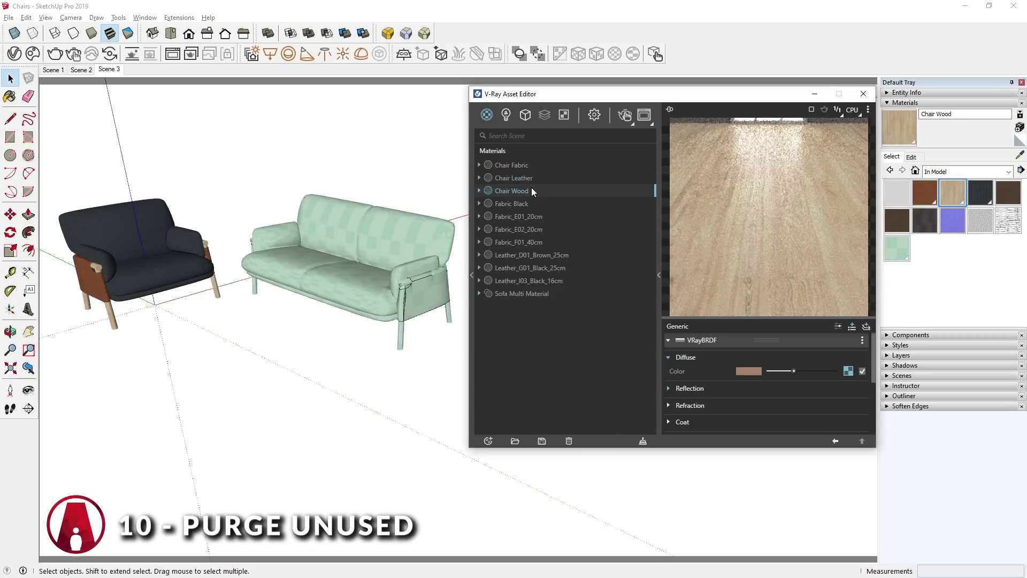
click(531, 204)
click(528, 216)
click(529, 228)
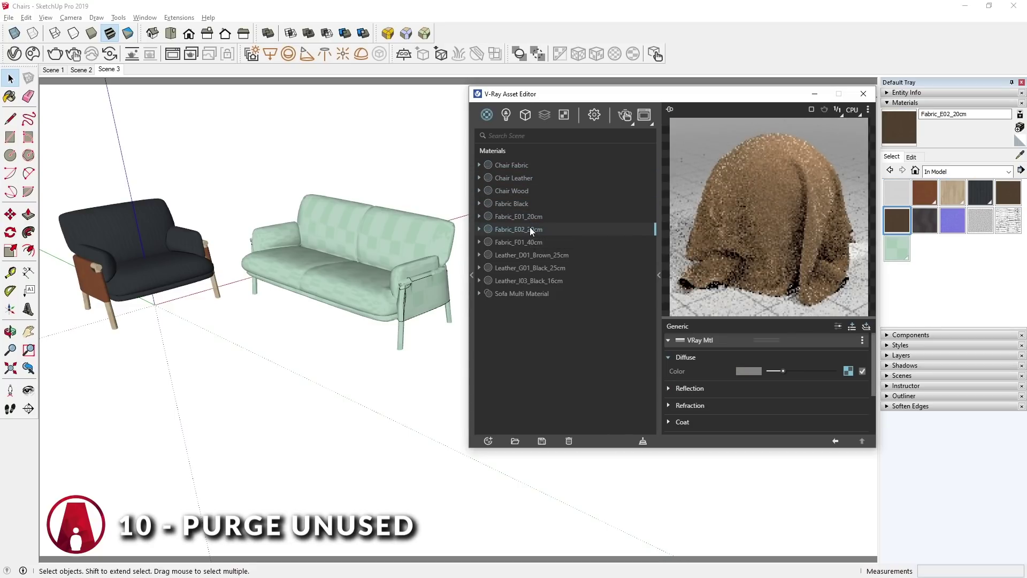
click(535, 243)
click(539, 255)
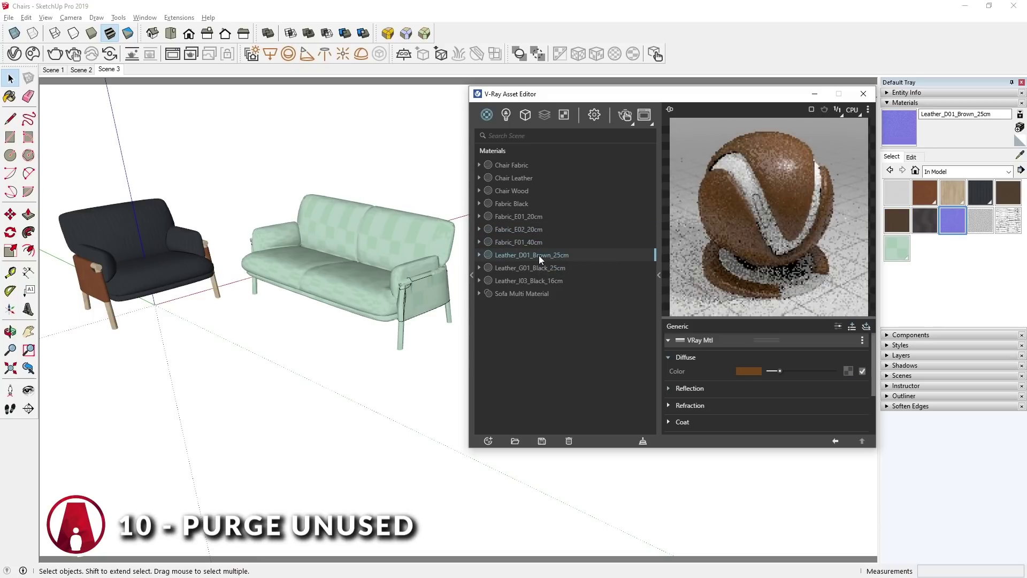
click(540, 268)
click(542, 281)
- Inspect the Sofa Multi Material's sub-materials, then purge all unused material assets
click(543, 293)
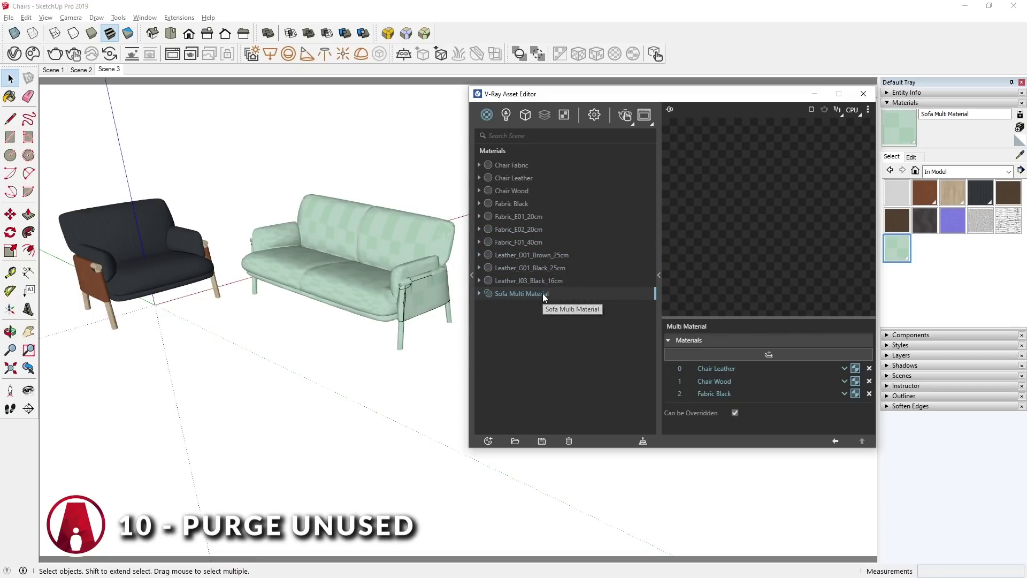
click(642, 444)
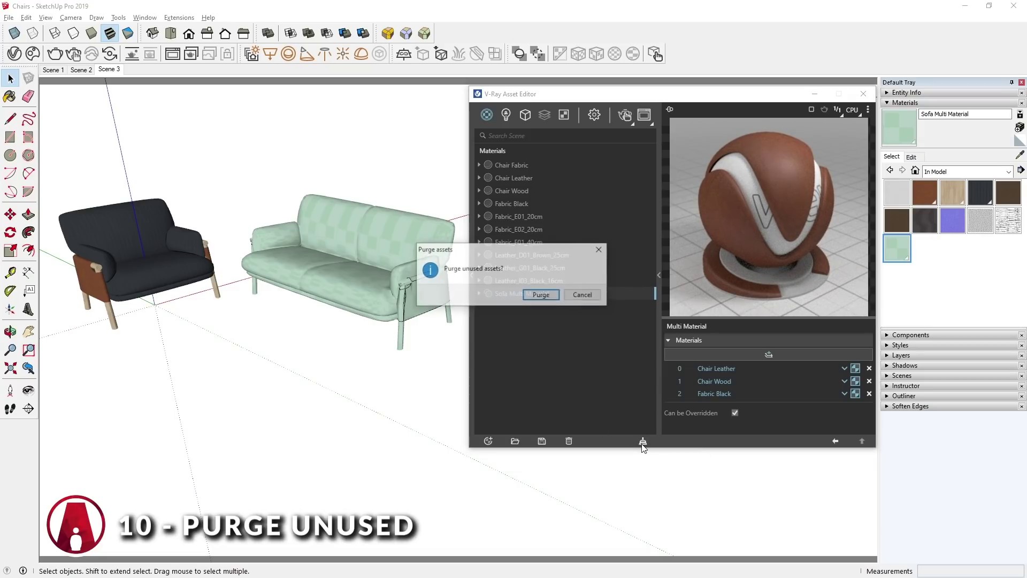
click(547, 296)
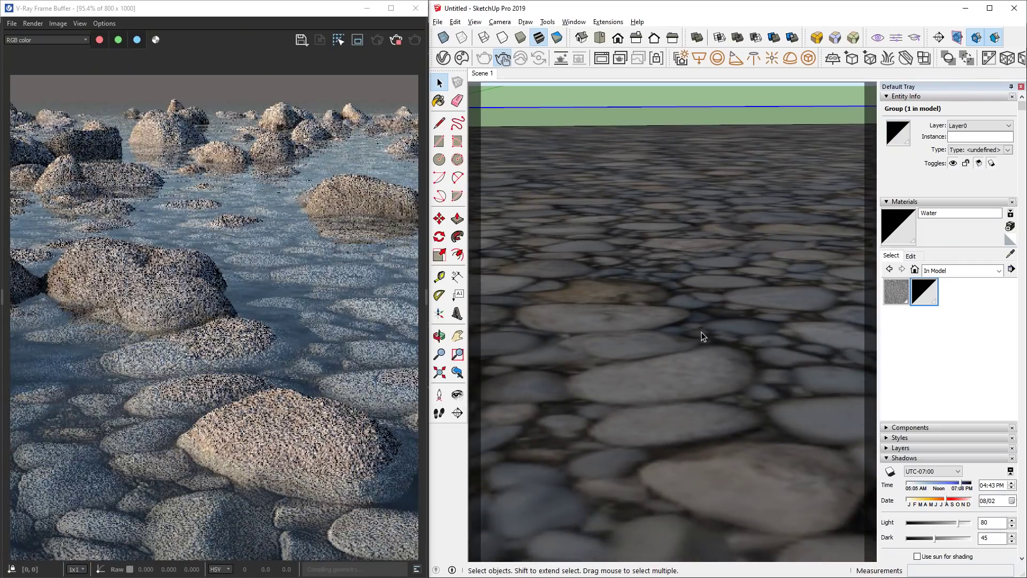
- Orbit around the stone scene and zoom out to look over the render
mouse_move(701, 331)
middle_down()
mouse_move(737, 287)
mouse_move(735, 336)
middle_up()
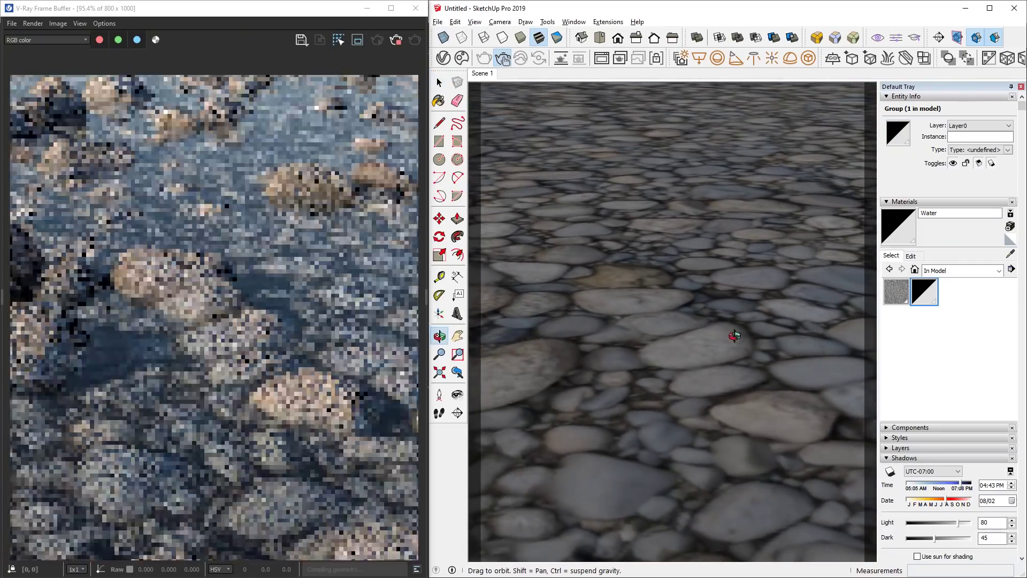
scroll(710, 328, down, 3)
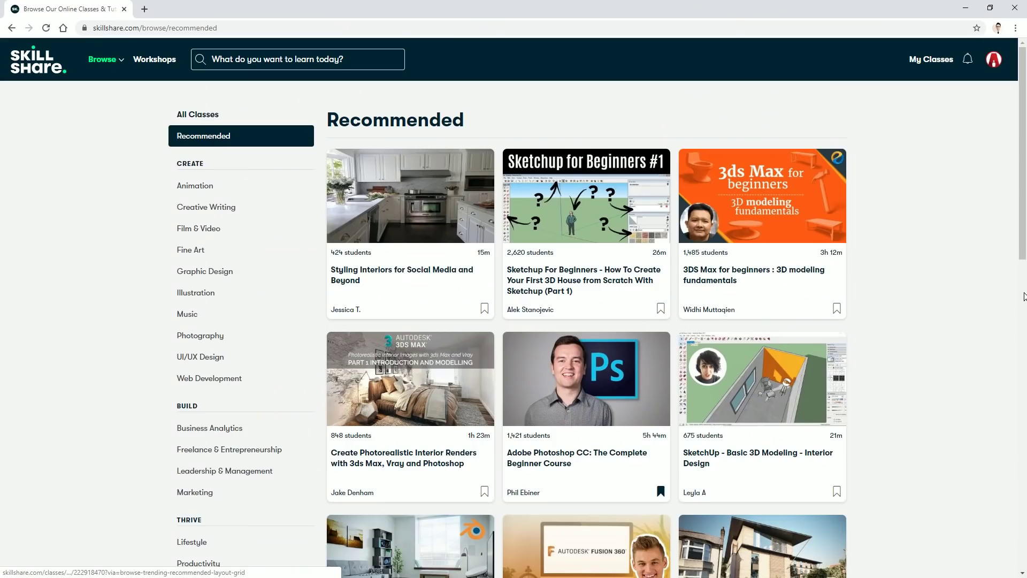
- Browse Skillshare's Film & Video and Illustration class categories
scroll(950, 275, down, 8)
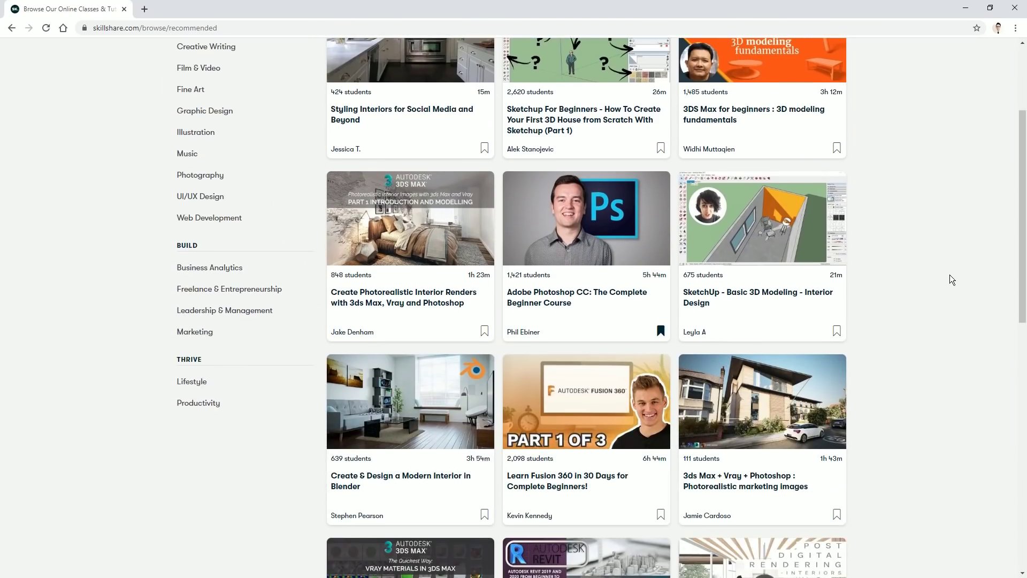
scroll(950, 275, up, 8)
scroll(951, 274, up, 2)
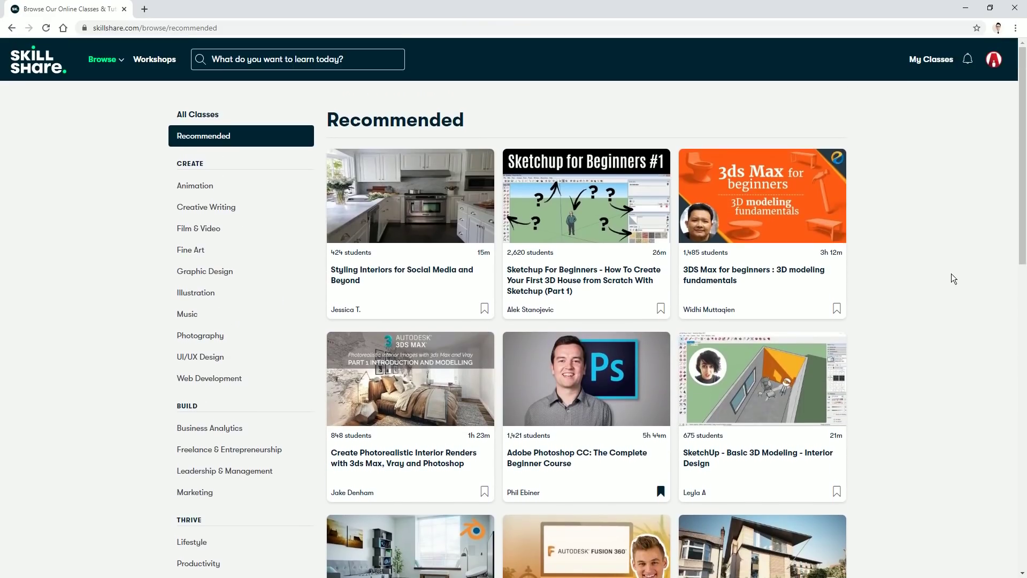
click(224, 228)
scroll(1008, 294, down, 5)
scroll(1008, 295, up, 6)
click(228, 293)
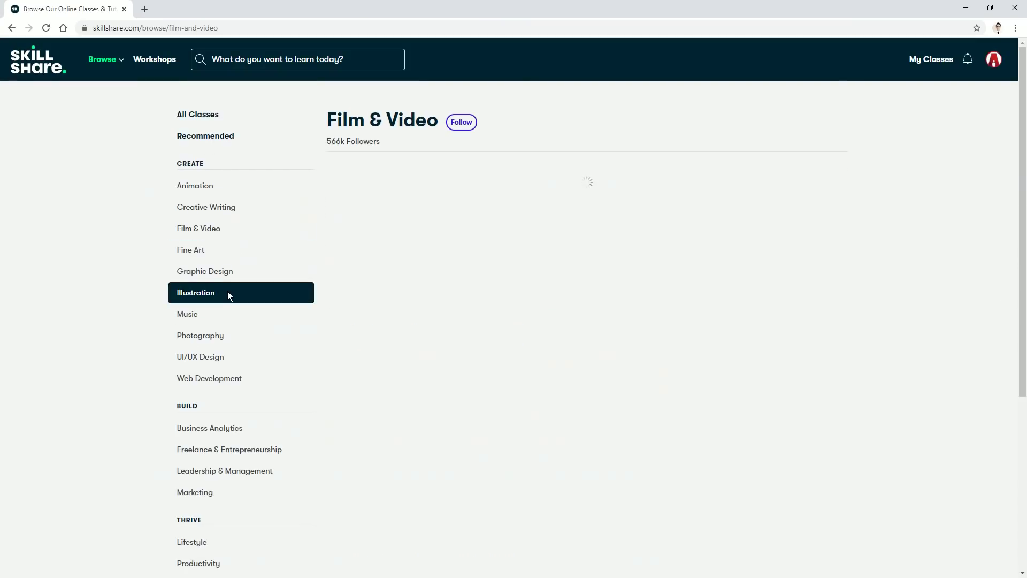
scroll(991, 299, down, 2)
scroll(994, 298, down, 10)
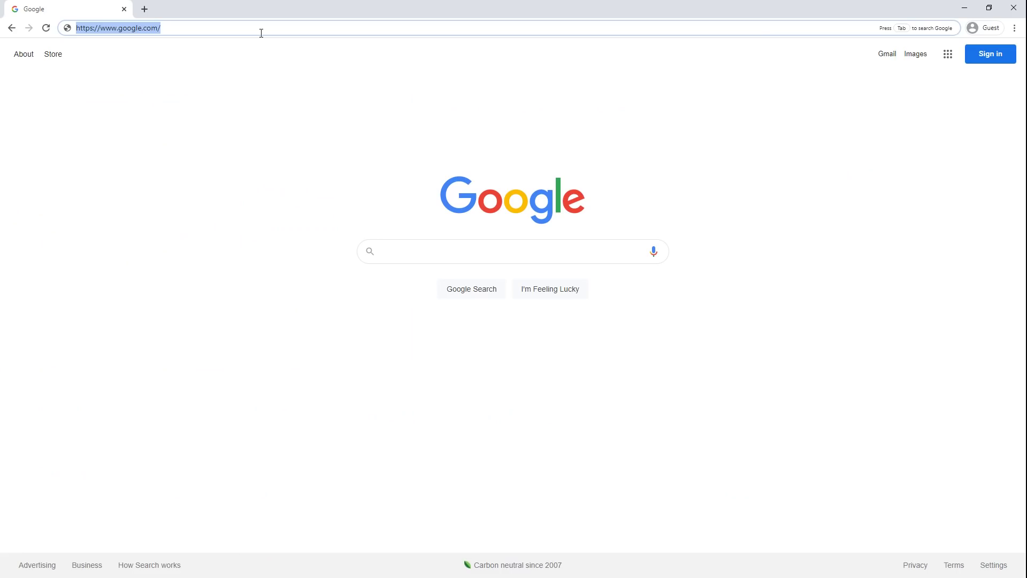
- Go to the bit.ly/minh short link in Chrome's address bar
text(bi)
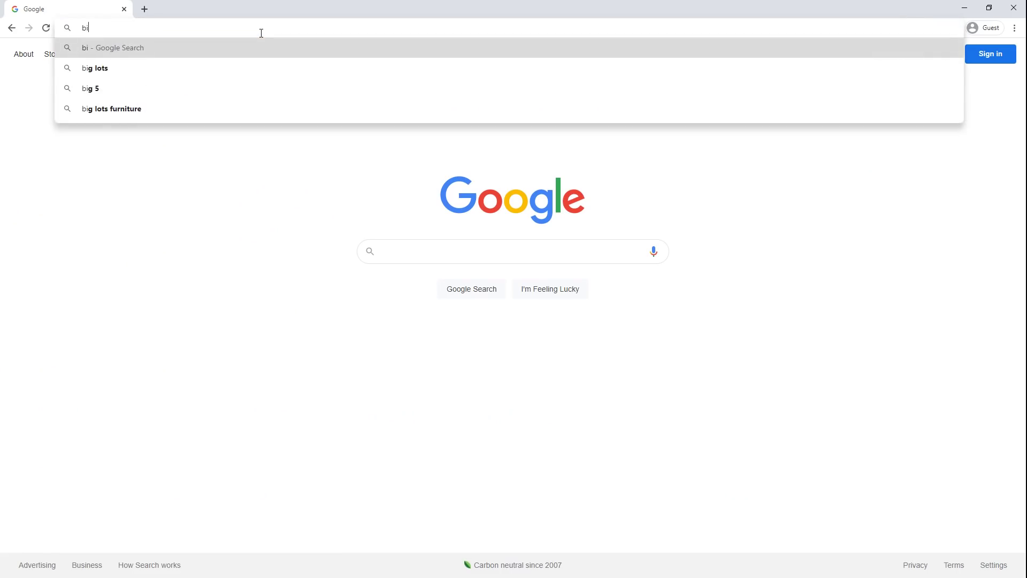
text(t.ly/minhski)
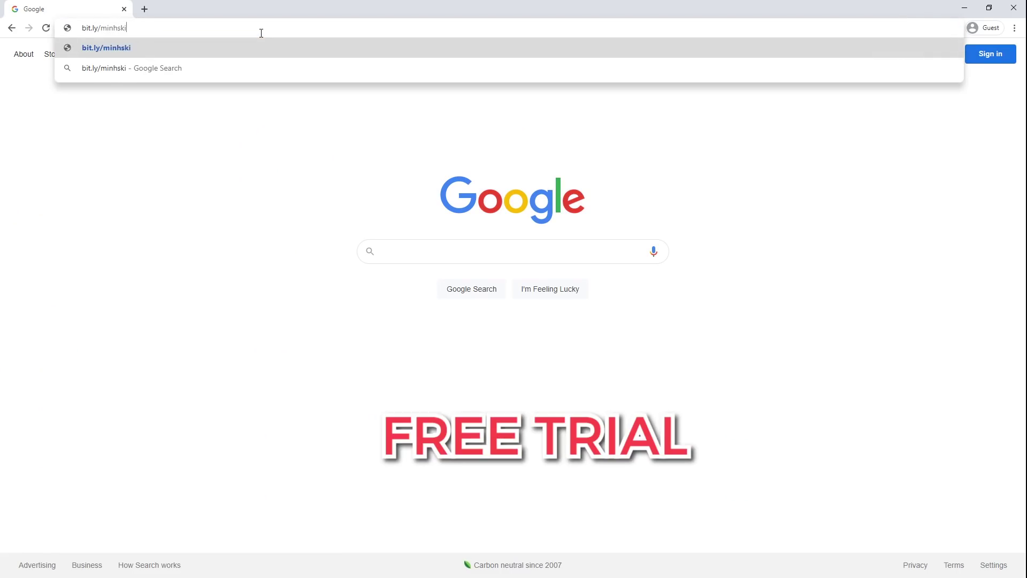
key(Return)
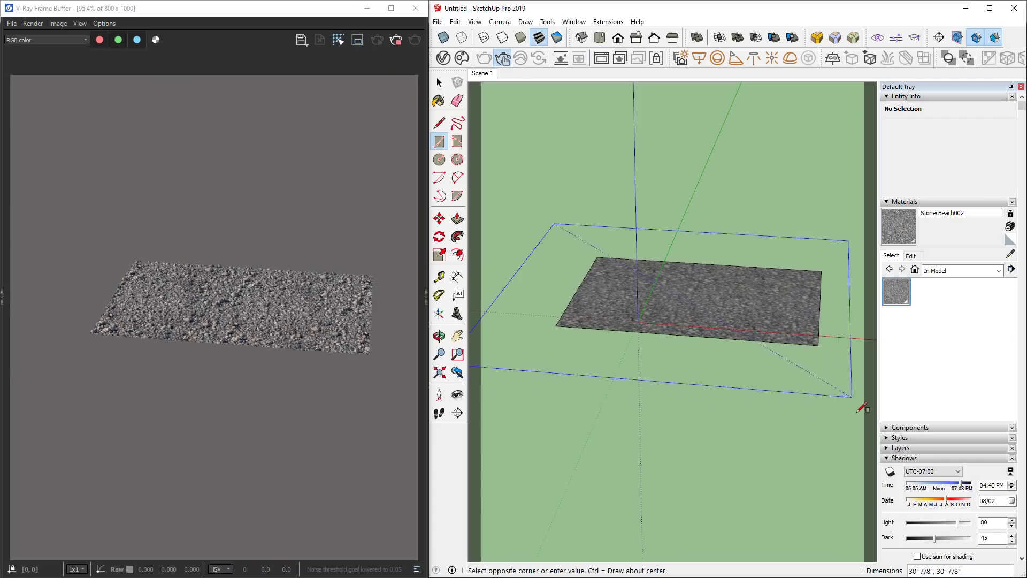
- Select the group, zoom in and orbit down over the cobblestones in shallow water
click(763, 382)
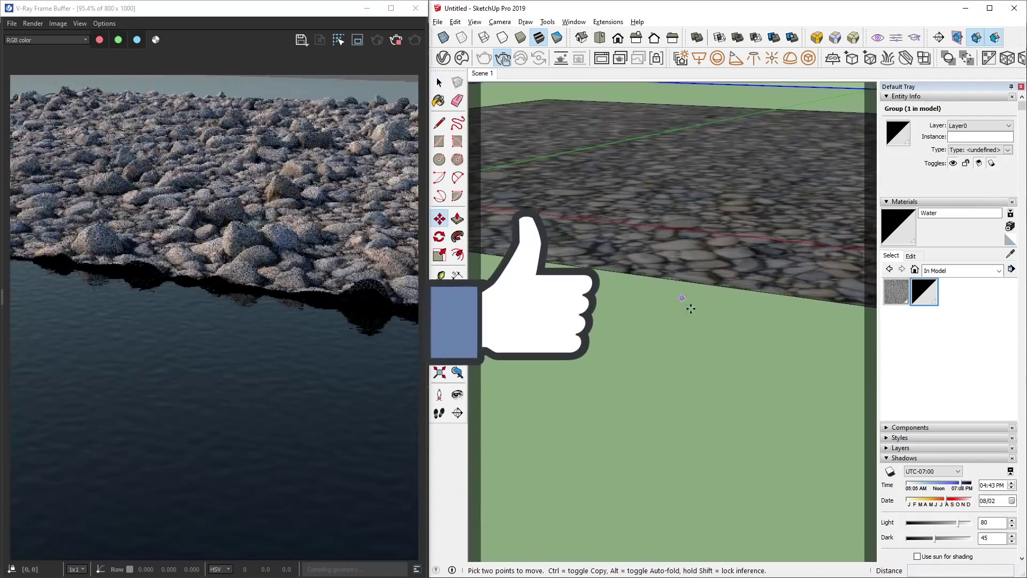
scroll(694, 262, up, 3)
mouse_move(694, 262)
middle_down()
mouse_move(619, 230)
mouse_move(839, 249)
mouse_move(733, 339)
mouse_move(711, 328)
middle_up()
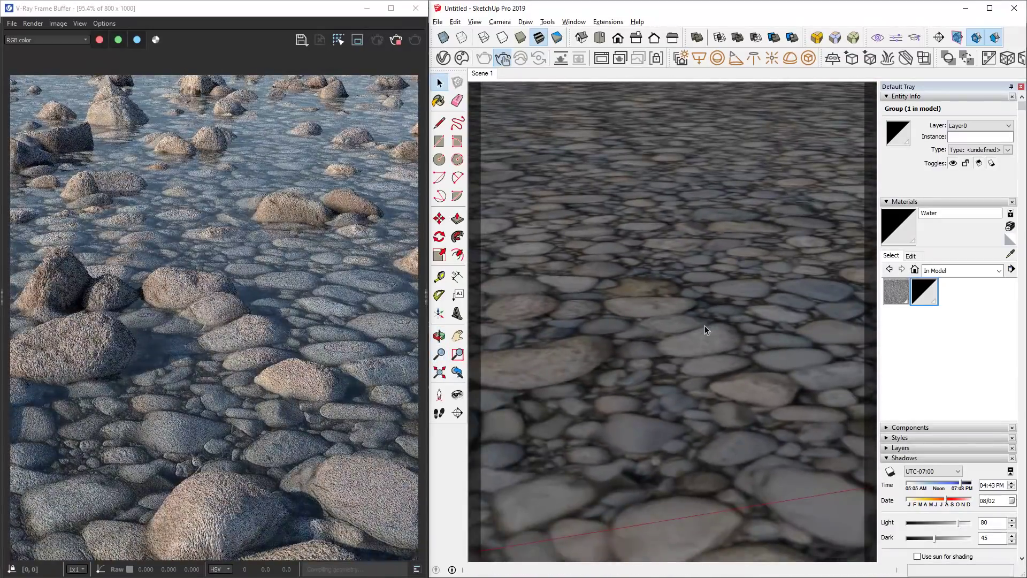